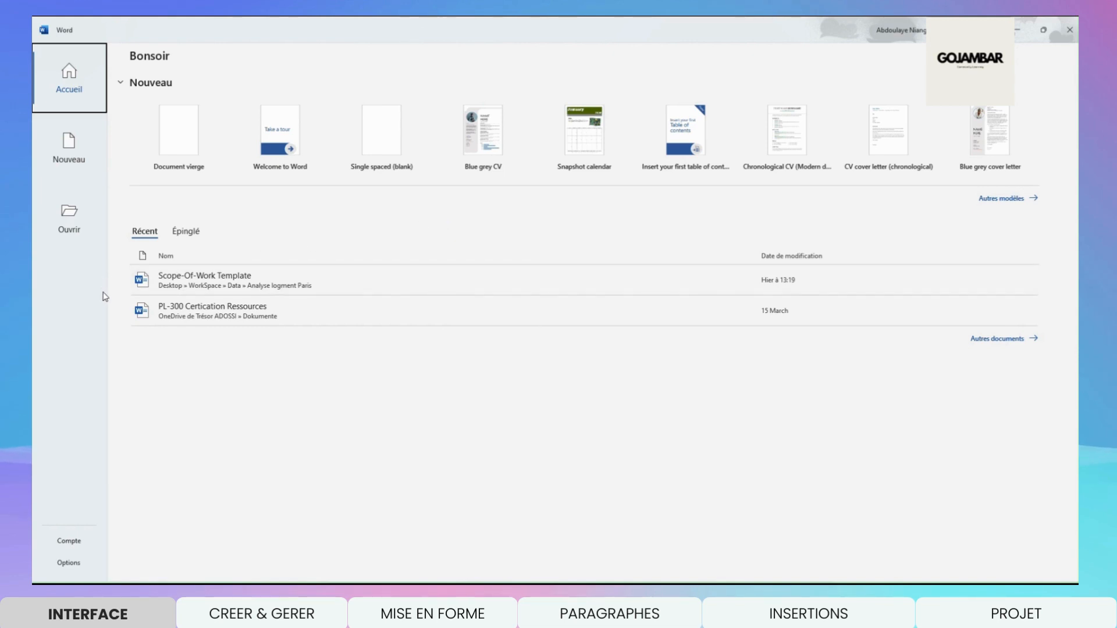
- Create a new blank document
click(173, 134)
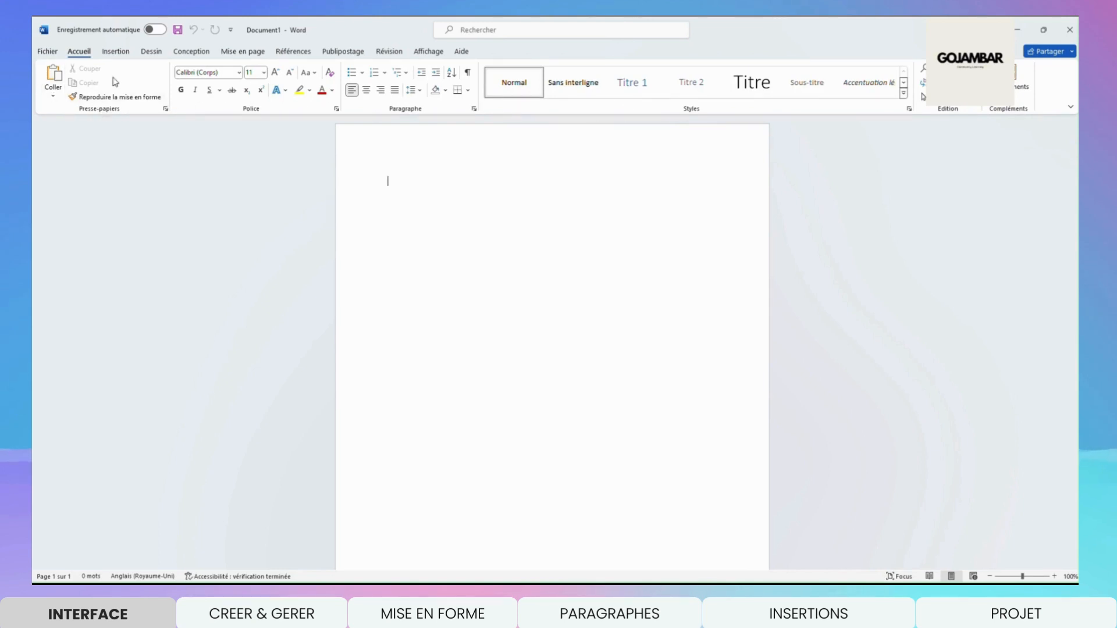
- Look at the clipboard history and the full font settings, closing each without making changes
click(166, 109)
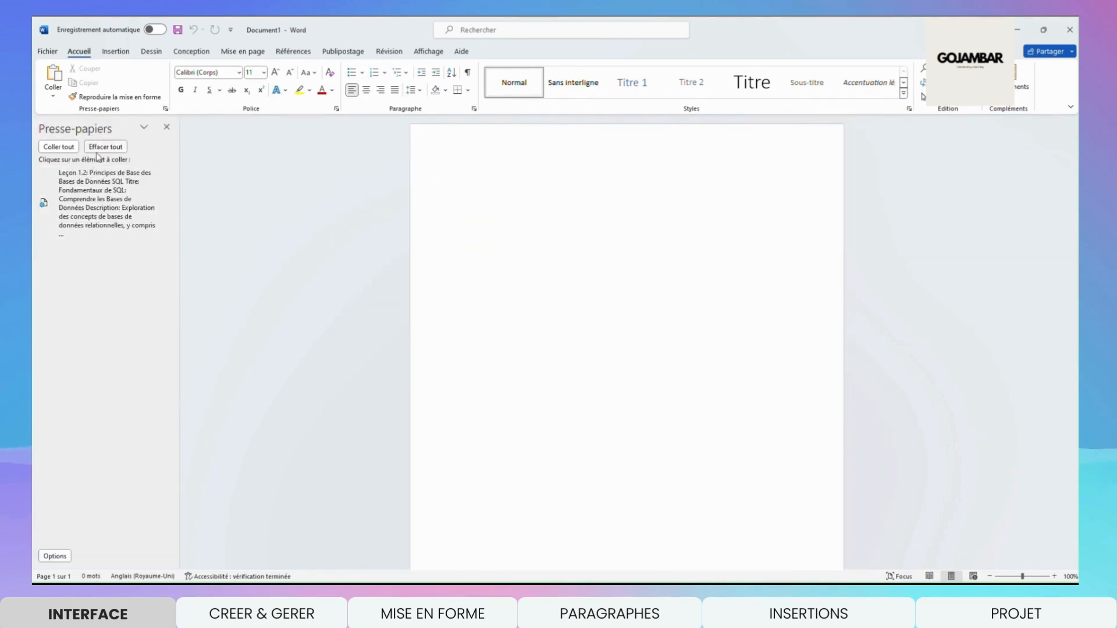
click(167, 128)
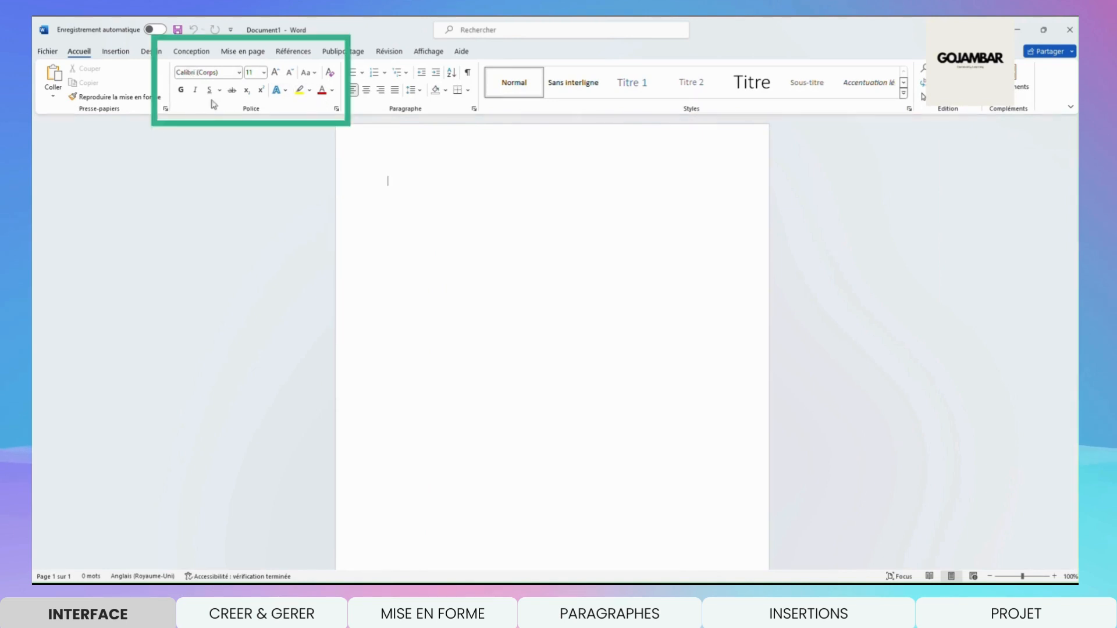
click(337, 109)
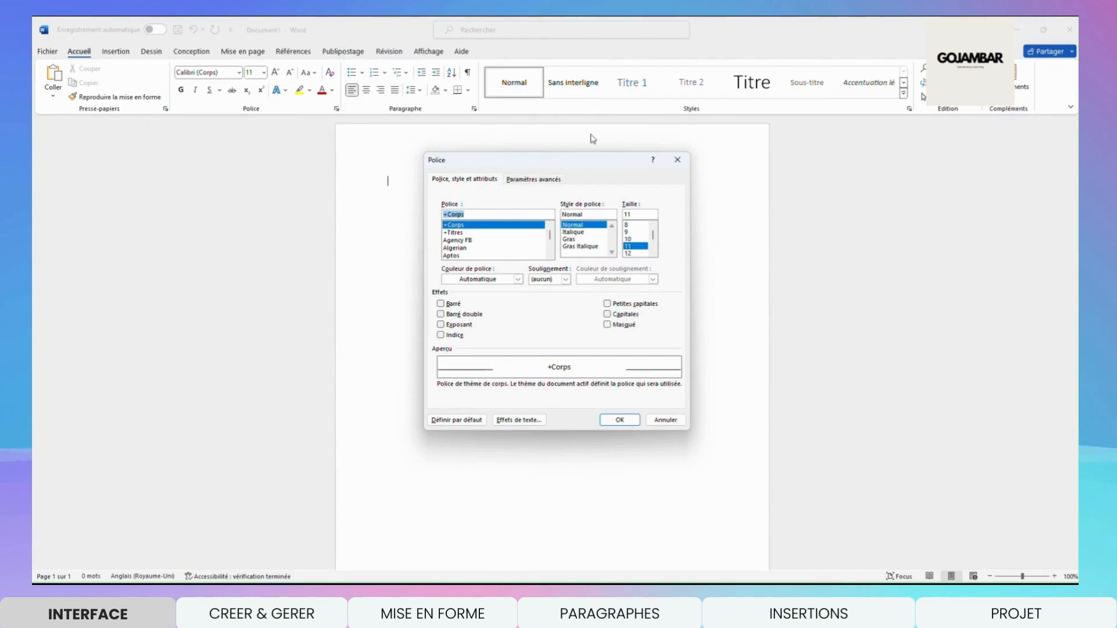
click(678, 160)
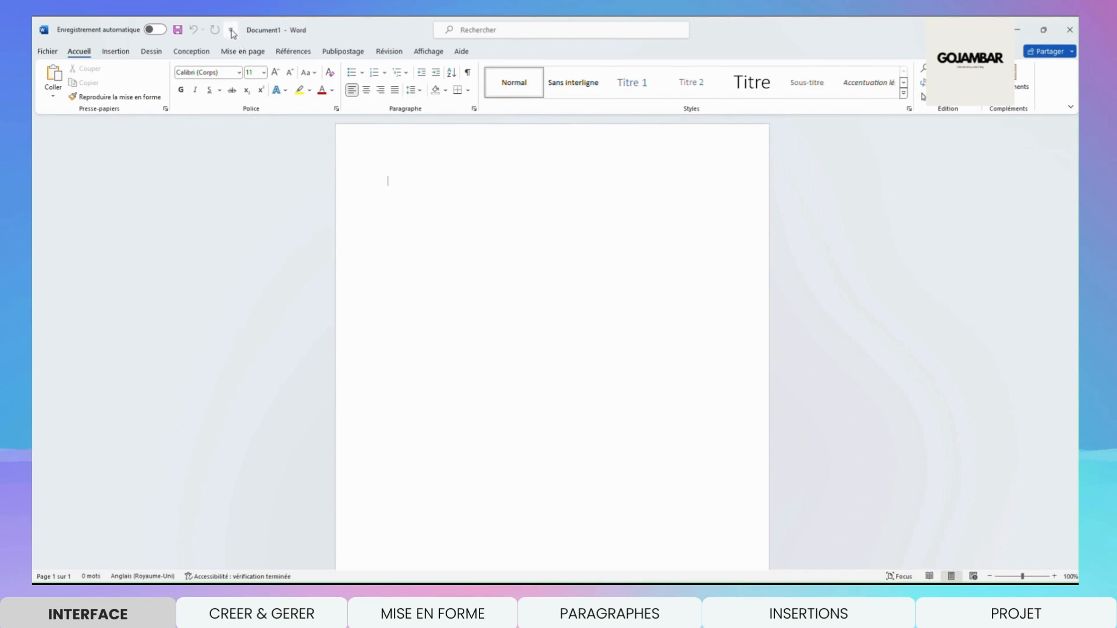
- Add the Impression rapide command to the Quick Access Toolbar
click(231, 31)
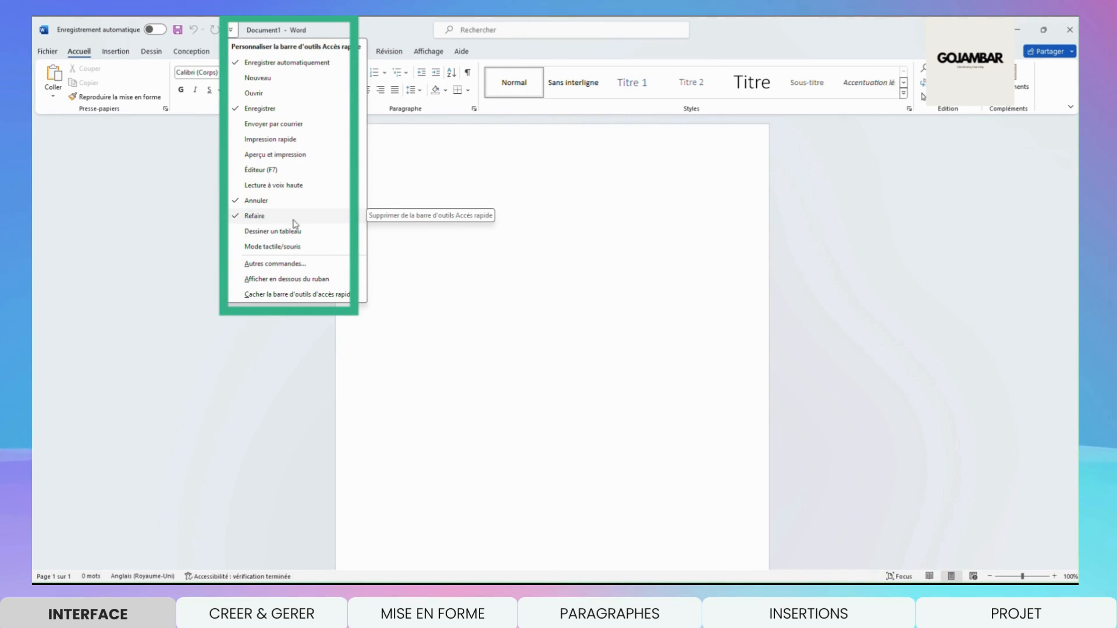
click(251, 140)
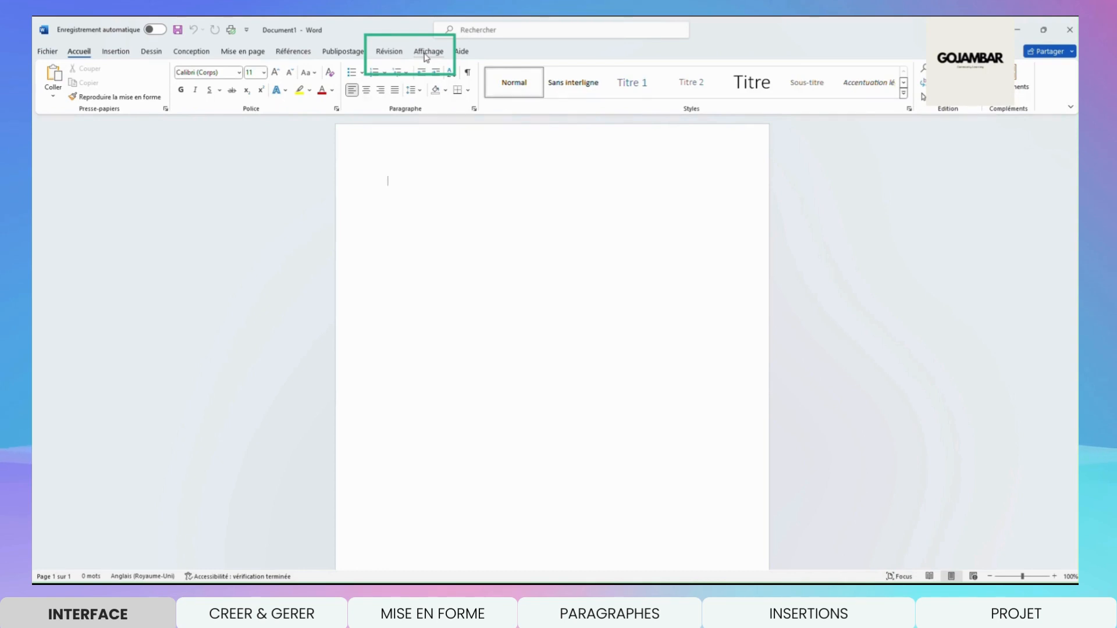
- Look over the review and view commands, and preview the document in reading mode and outline mode, returning to page layout each time
click(396, 54)
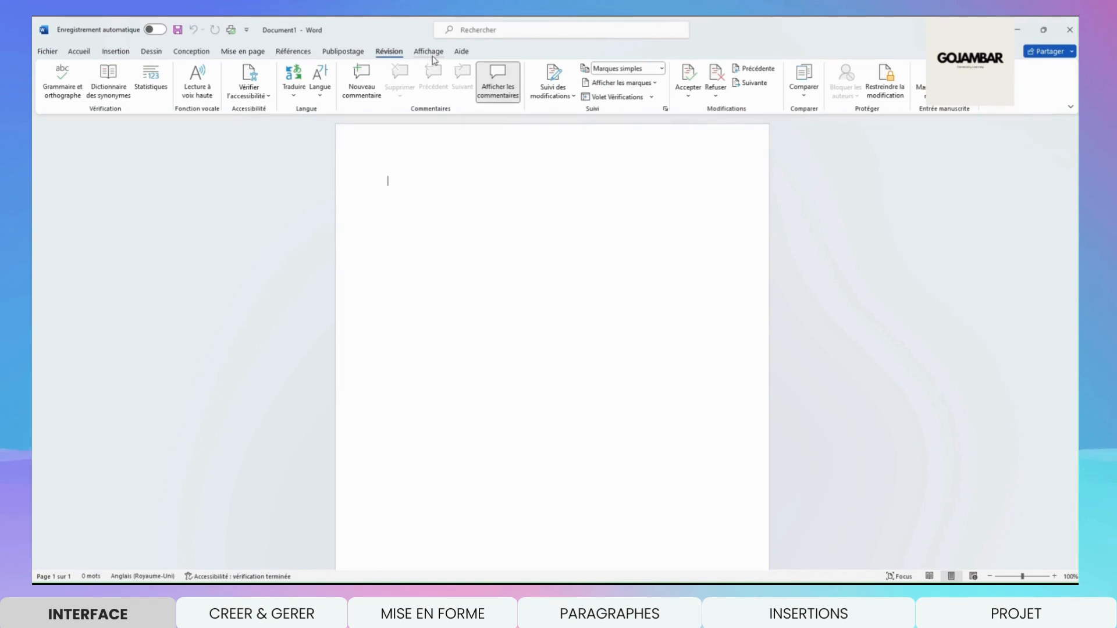
click(423, 52)
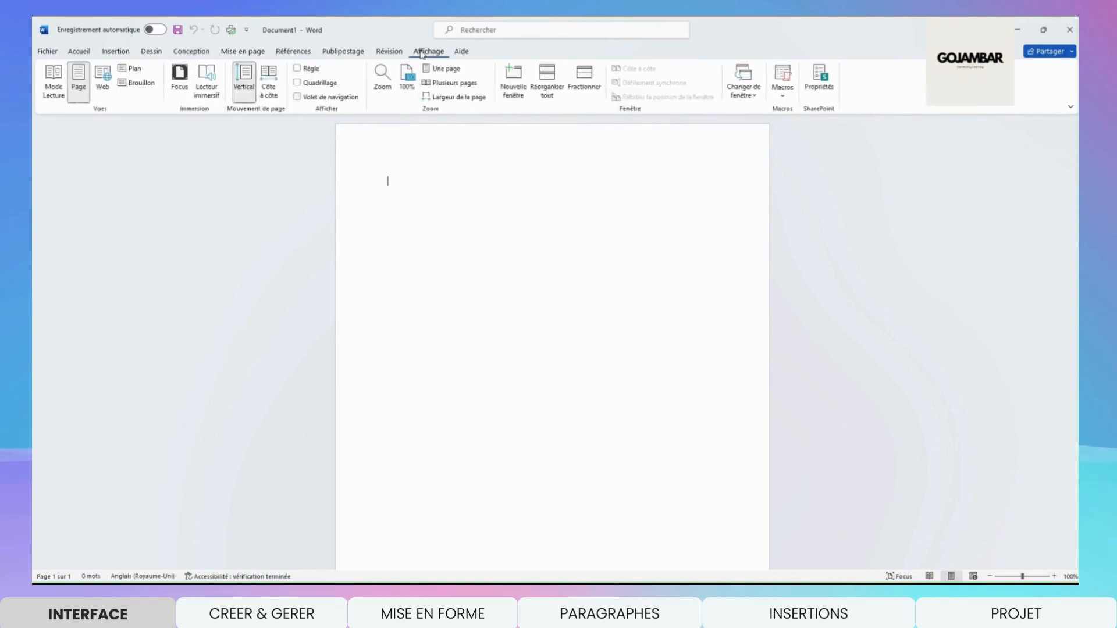
click(54, 80)
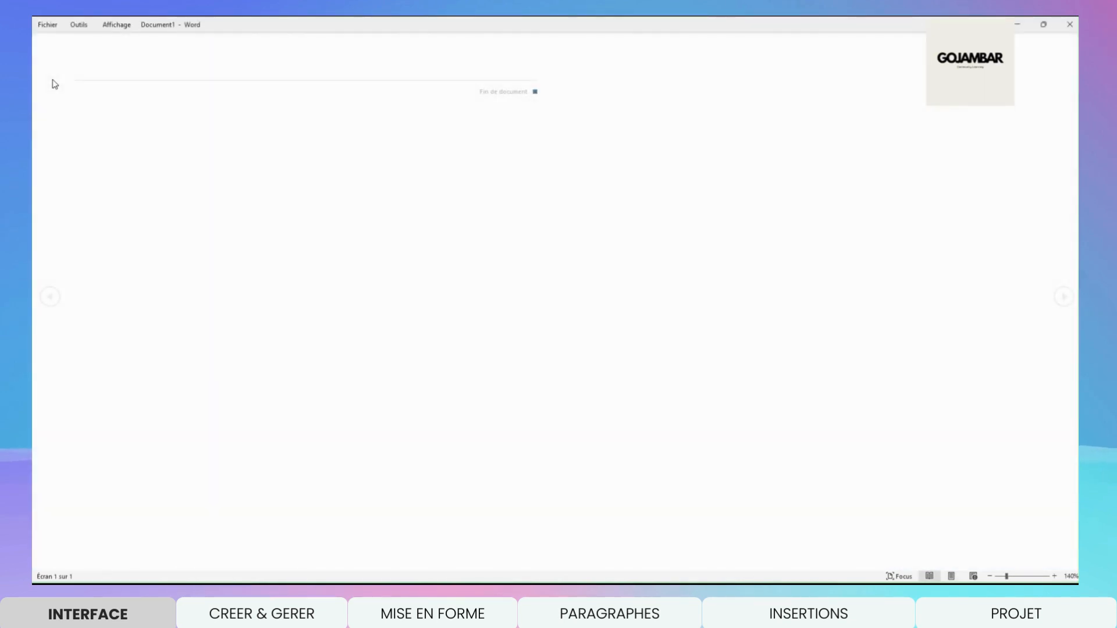
click(123, 27)
click(122, 44)
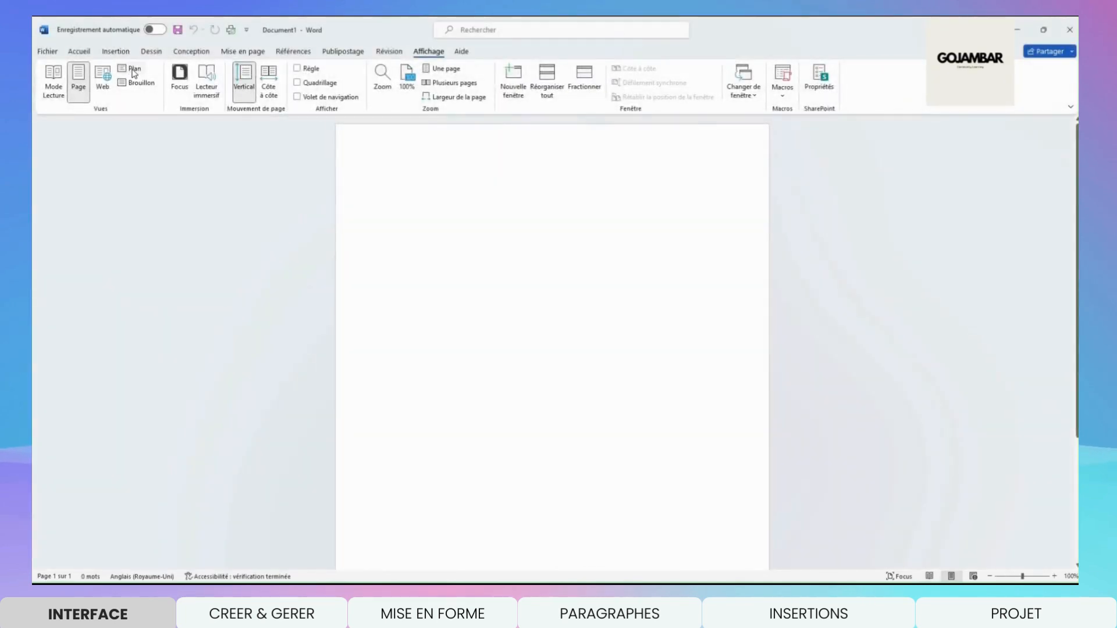
click(134, 69)
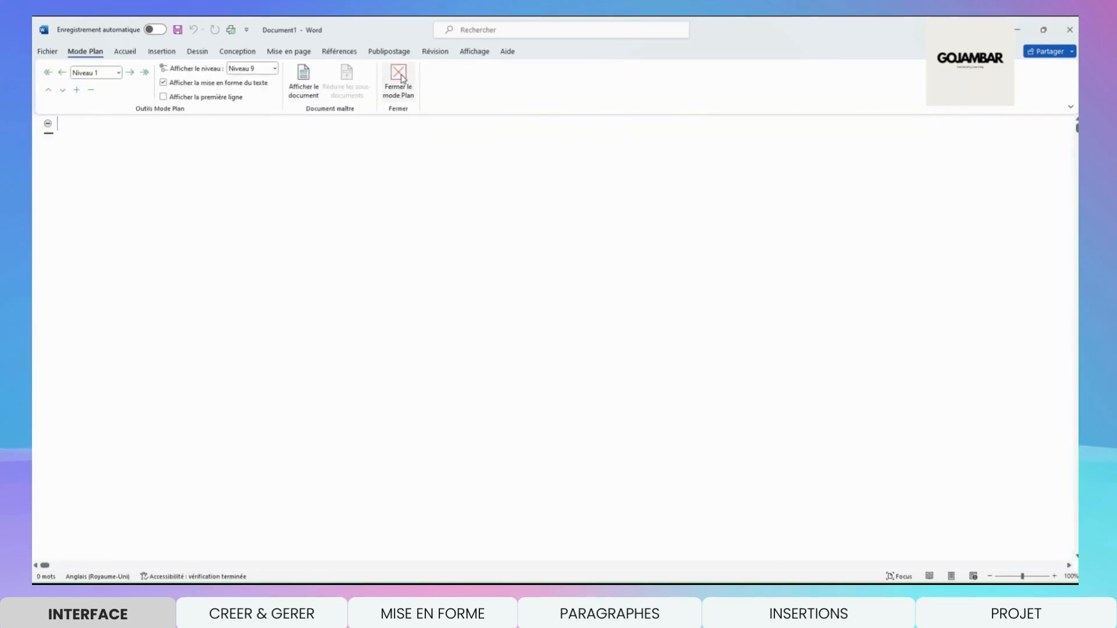
click(399, 82)
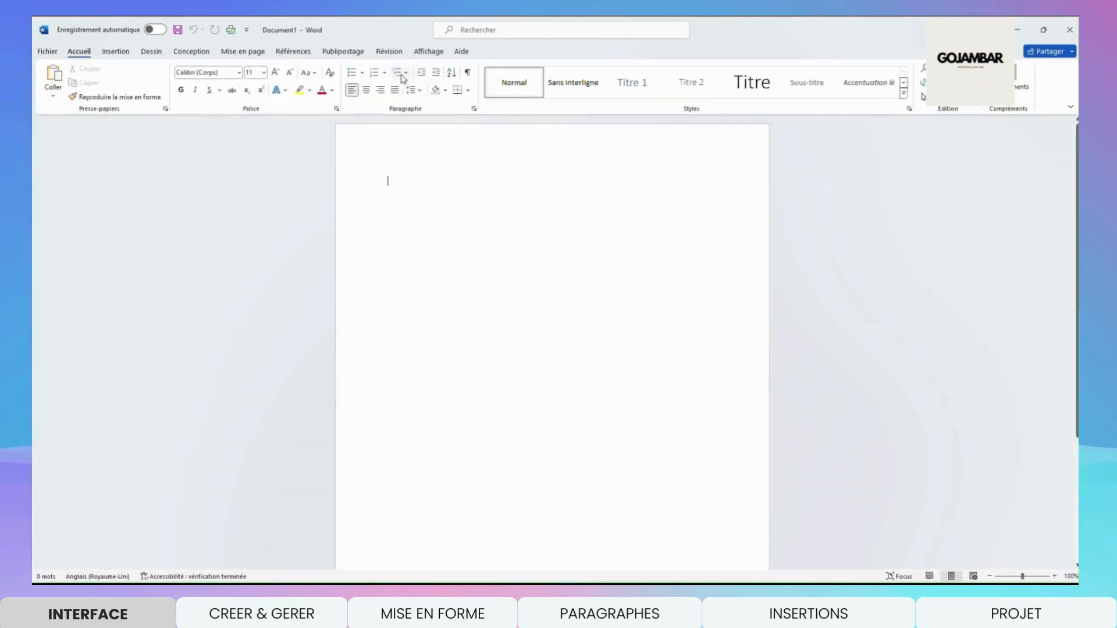
- Show the ruler and hide it again, and do the same with the page gridlines
click(431, 51)
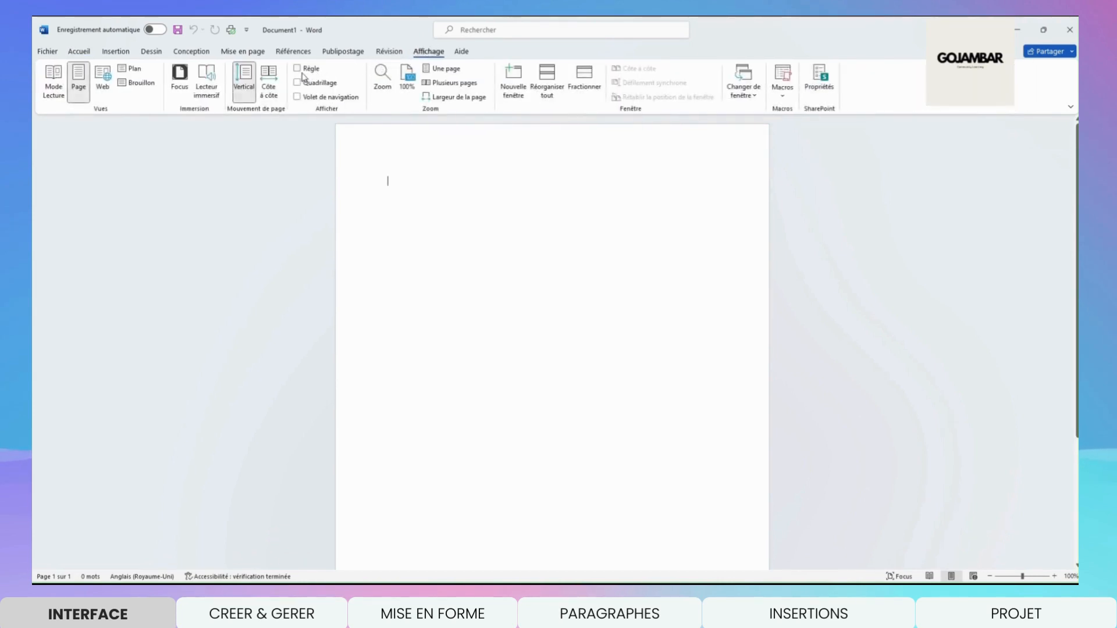
click(298, 69)
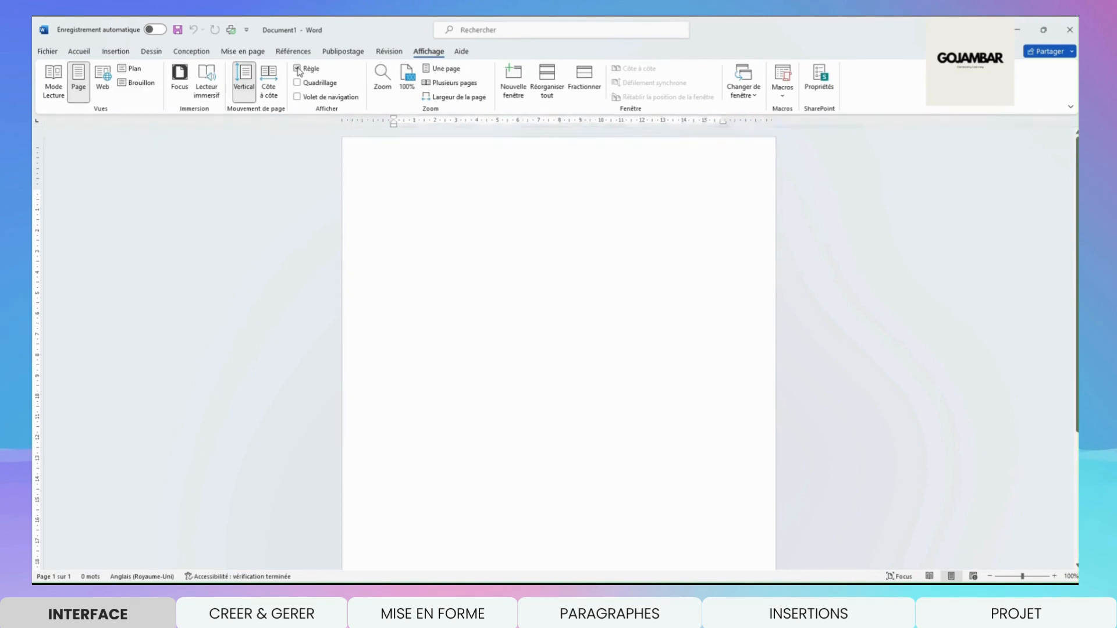
click(298, 69)
click(298, 83)
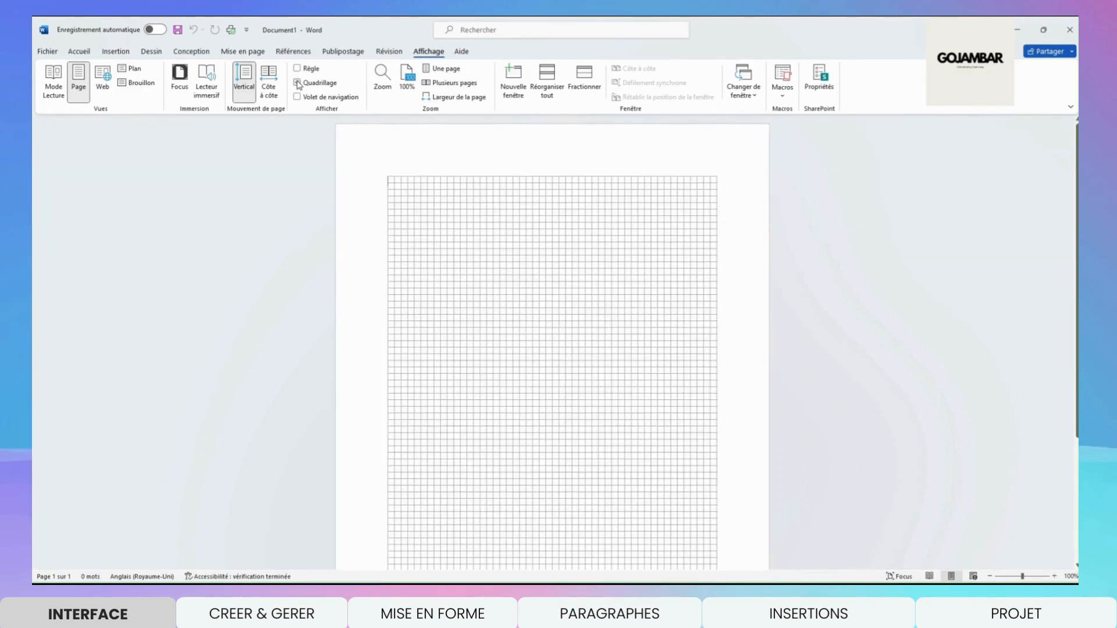
click(298, 83)
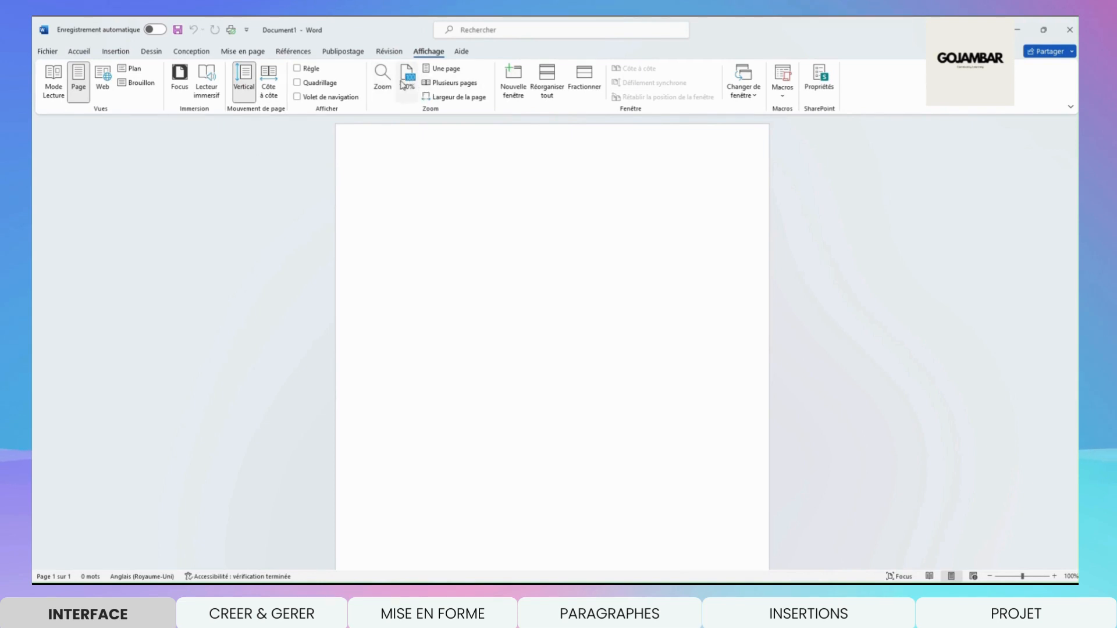
- Try the 200 % and 100 % zoom factors in the zoom settings and cancel without applying them
click(381, 82)
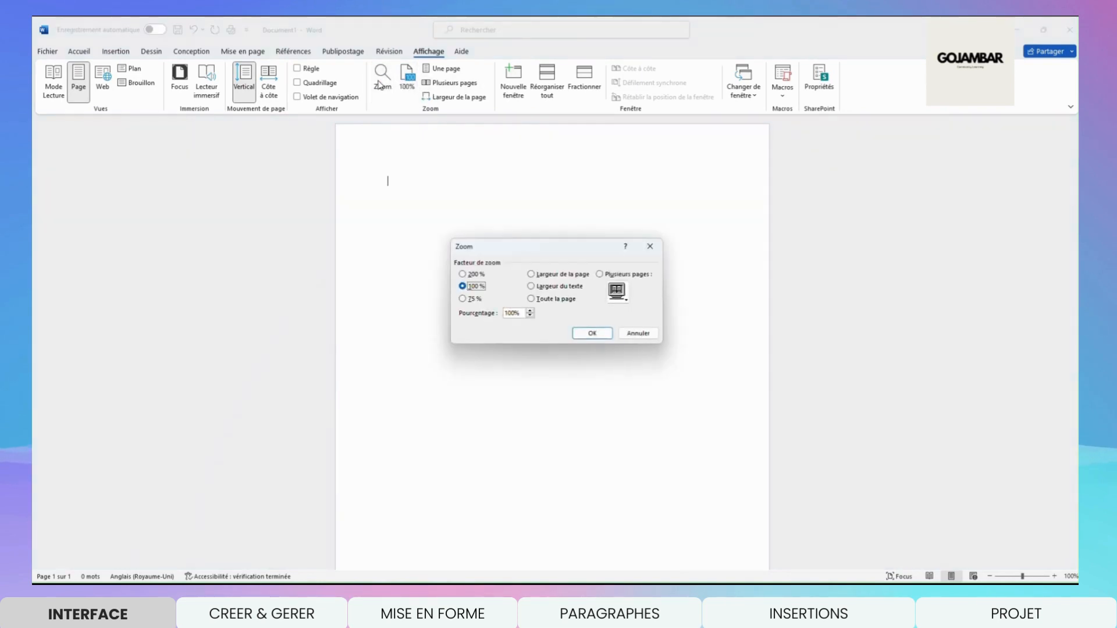
click(464, 274)
click(465, 287)
click(635, 333)
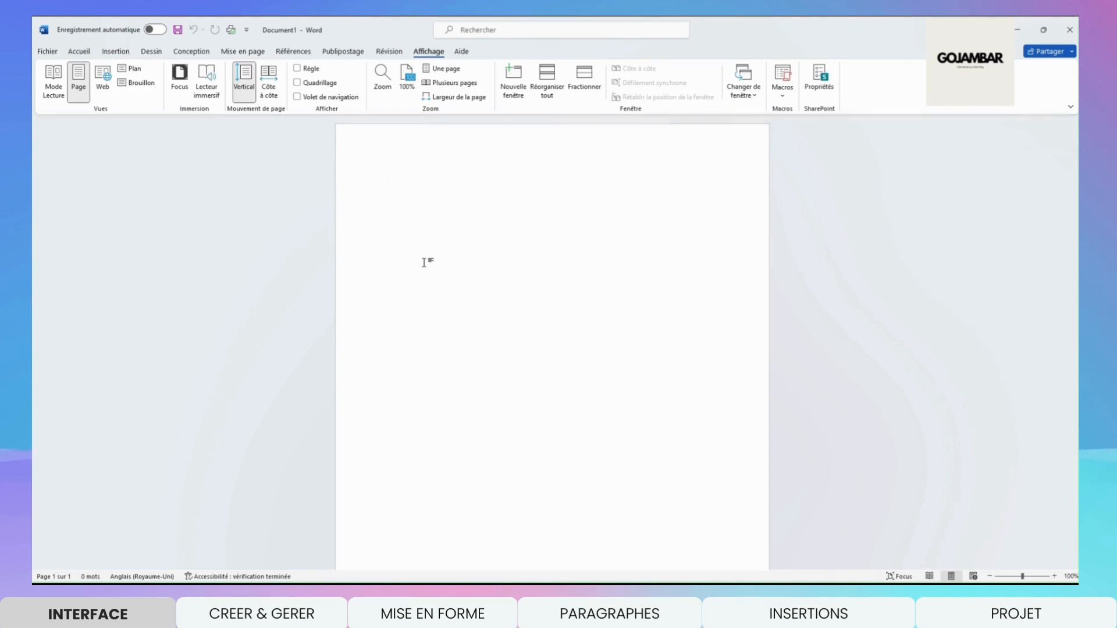
- Examine the program options for display, proofing, saving, language, accessibility and advanced settings
click(48, 53)
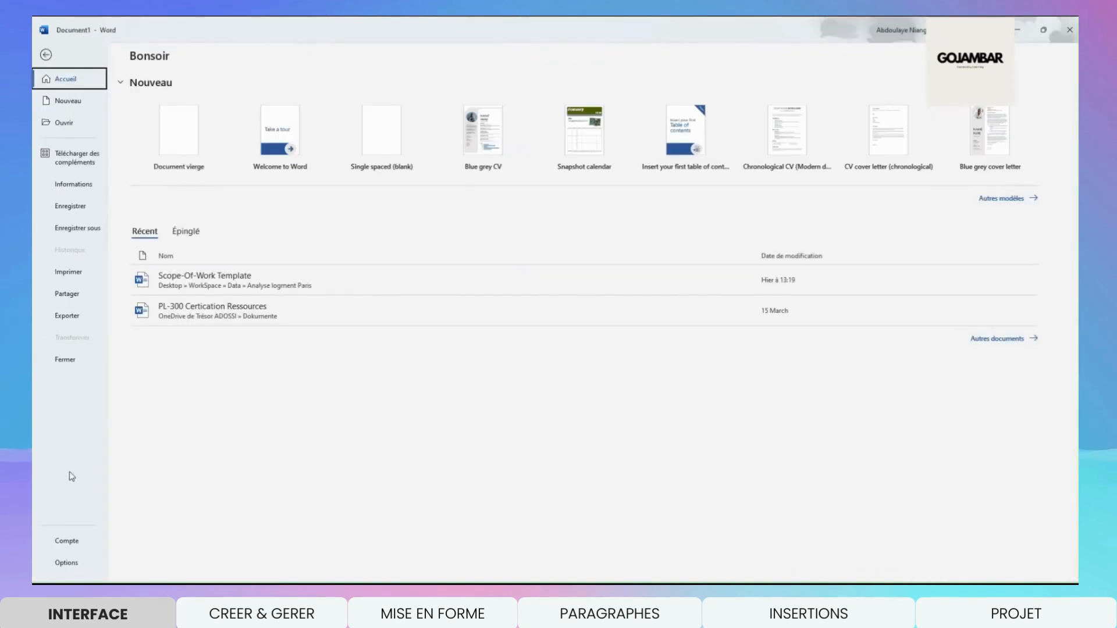
click(66, 563)
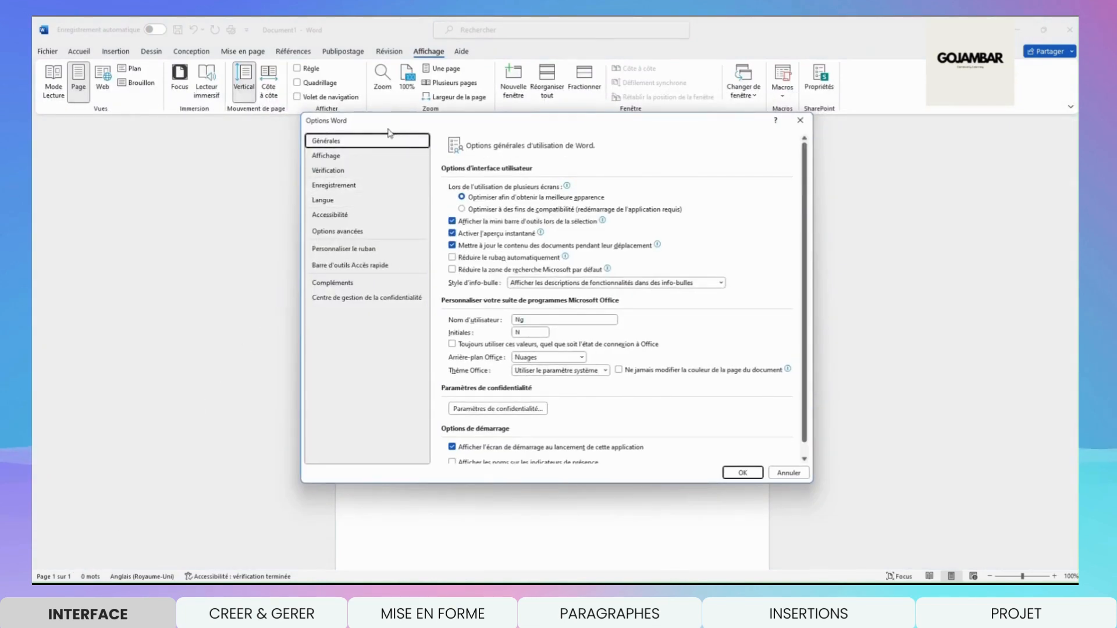
click(356, 157)
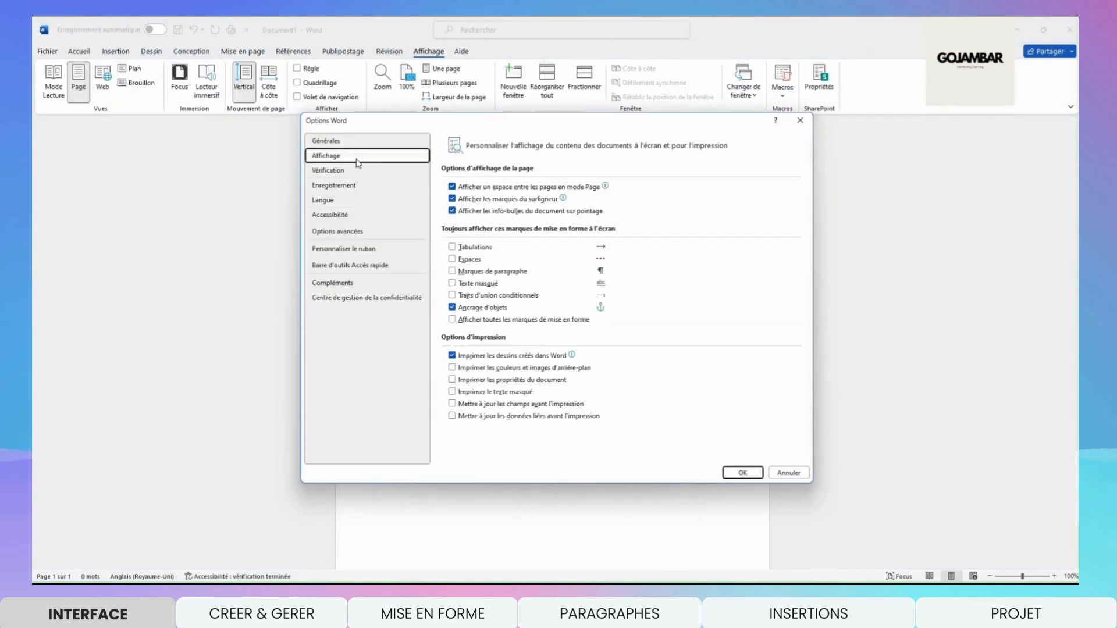
click(352, 184)
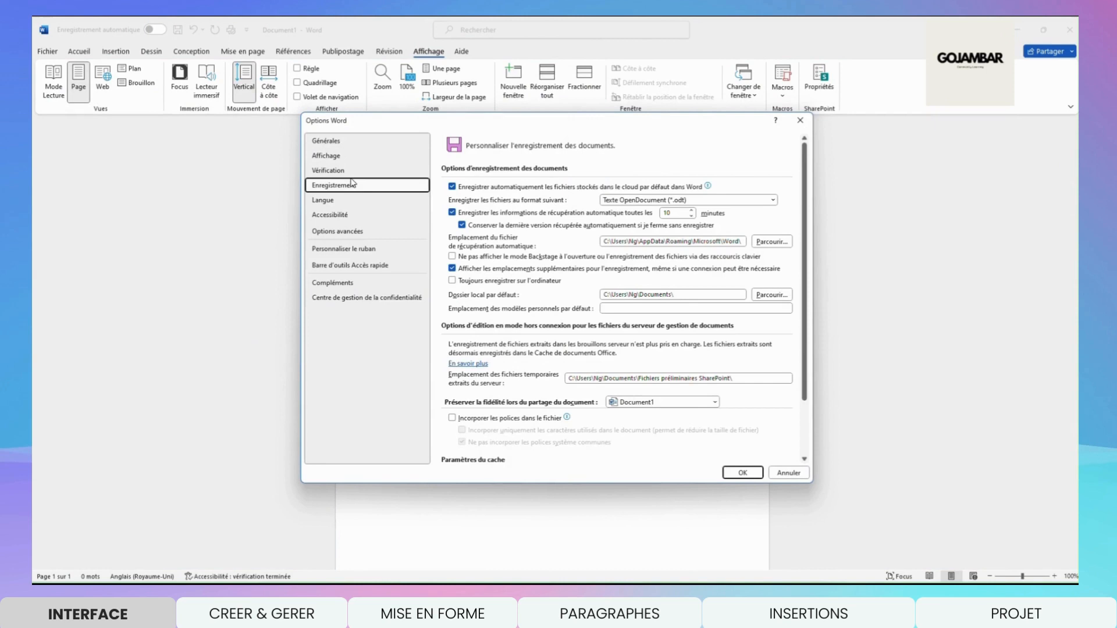
click(336, 157)
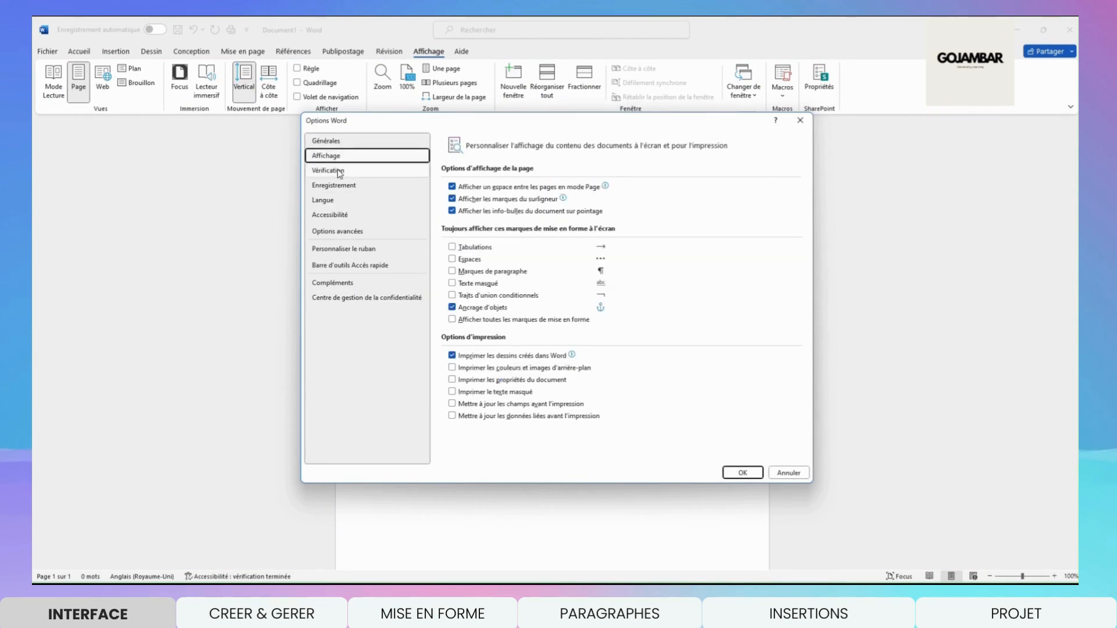
click(340, 172)
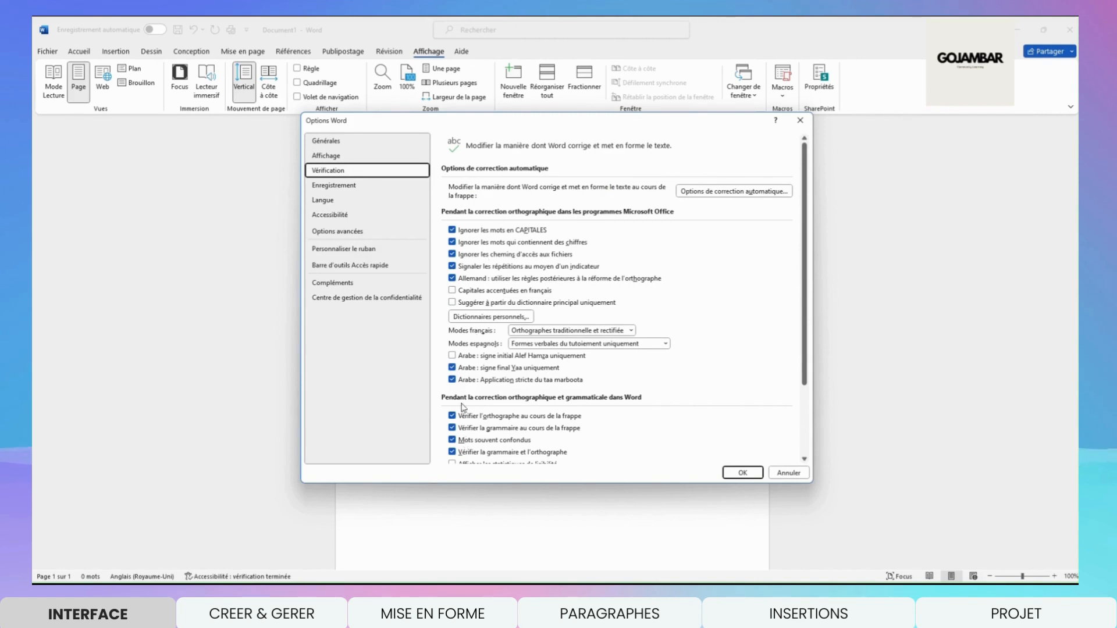
click(349, 186)
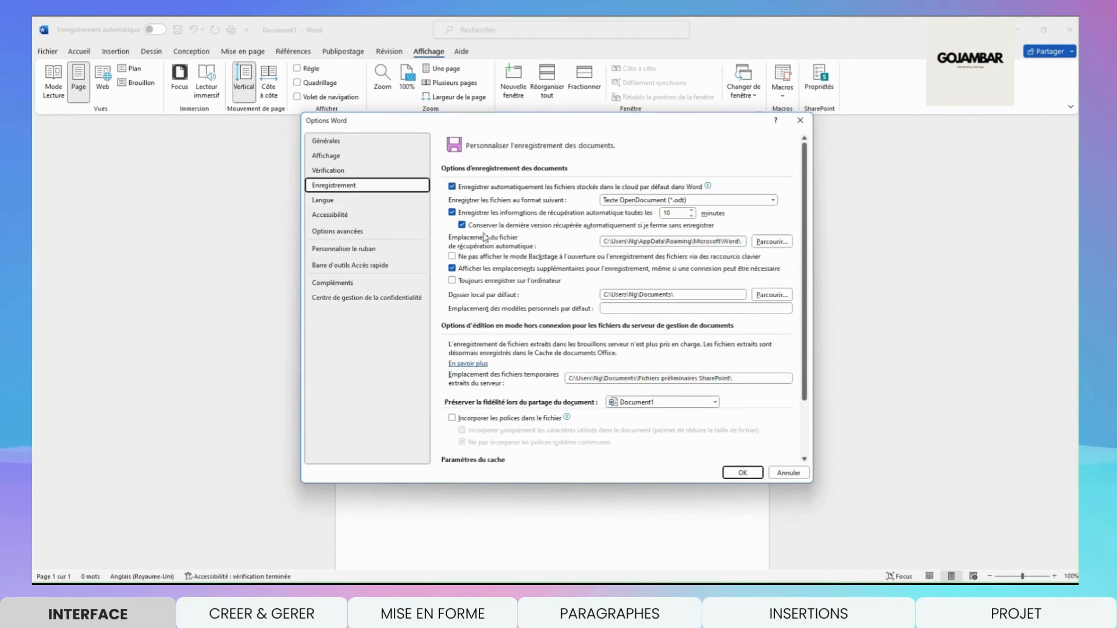
scroll(516, 262, down, 3)
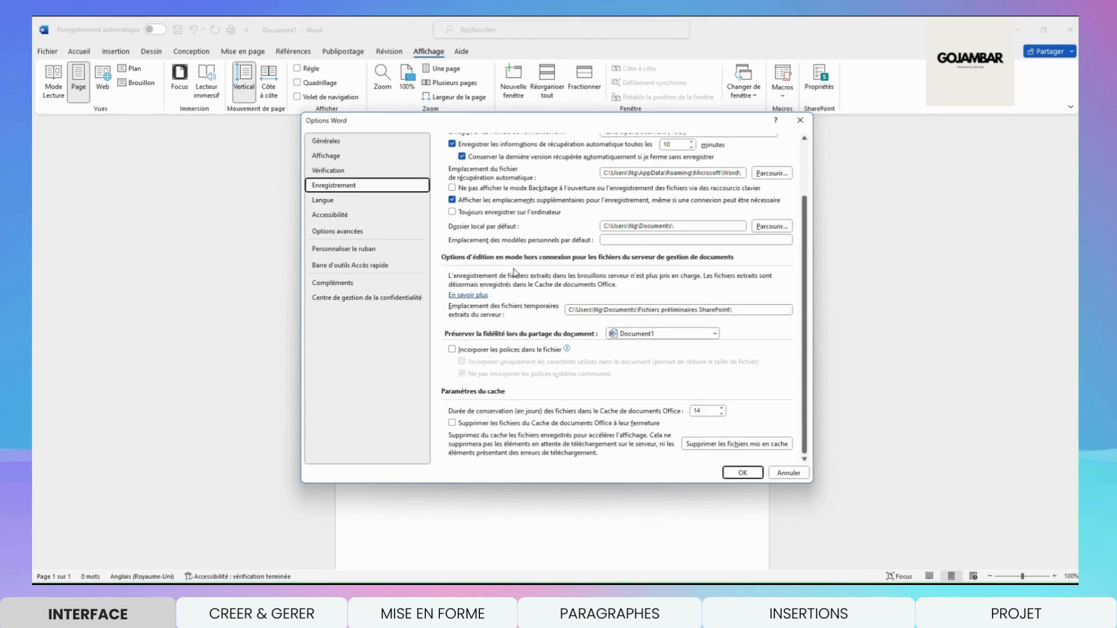
click(337, 201)
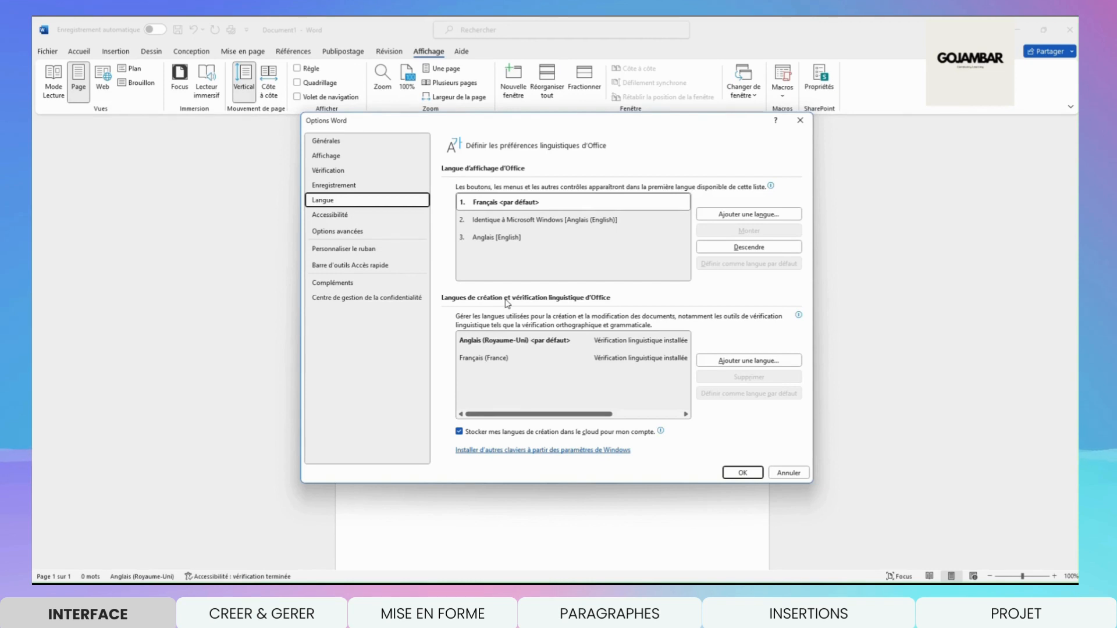
click(330, 215)
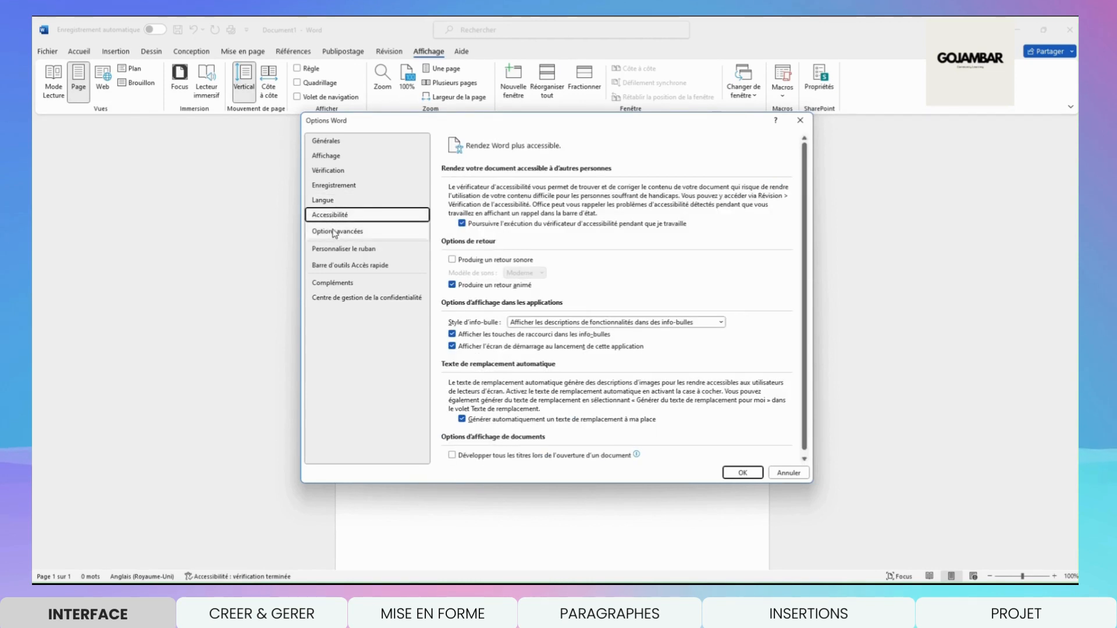
click(334, 232)
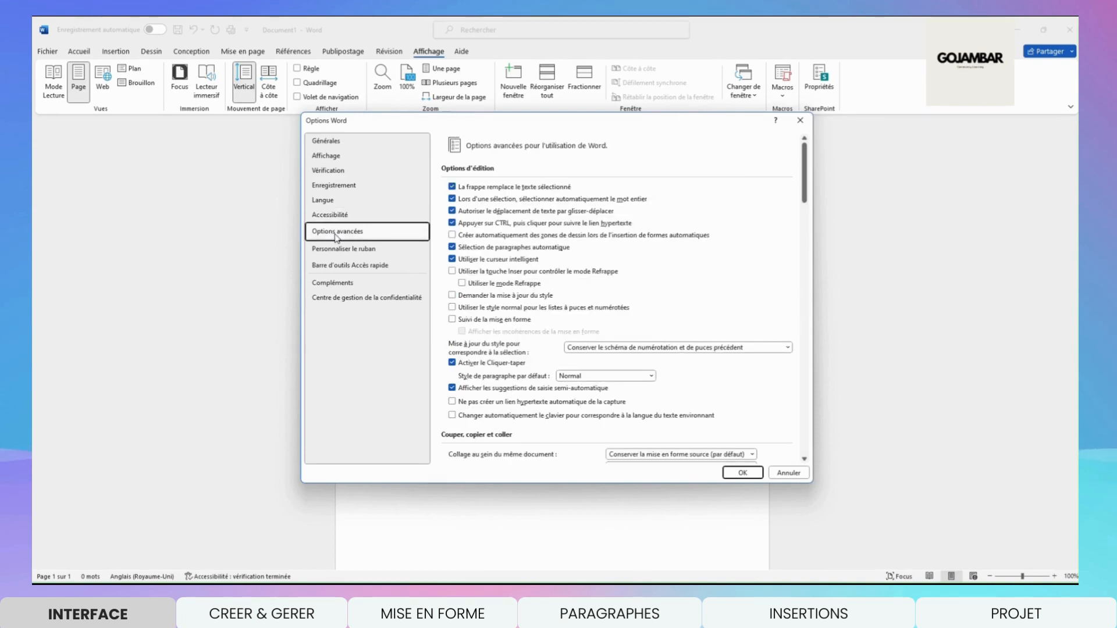
- Review the commands available for customizing the ribbon and the customization options for the Quick Access Toolbar
click(341, 251)
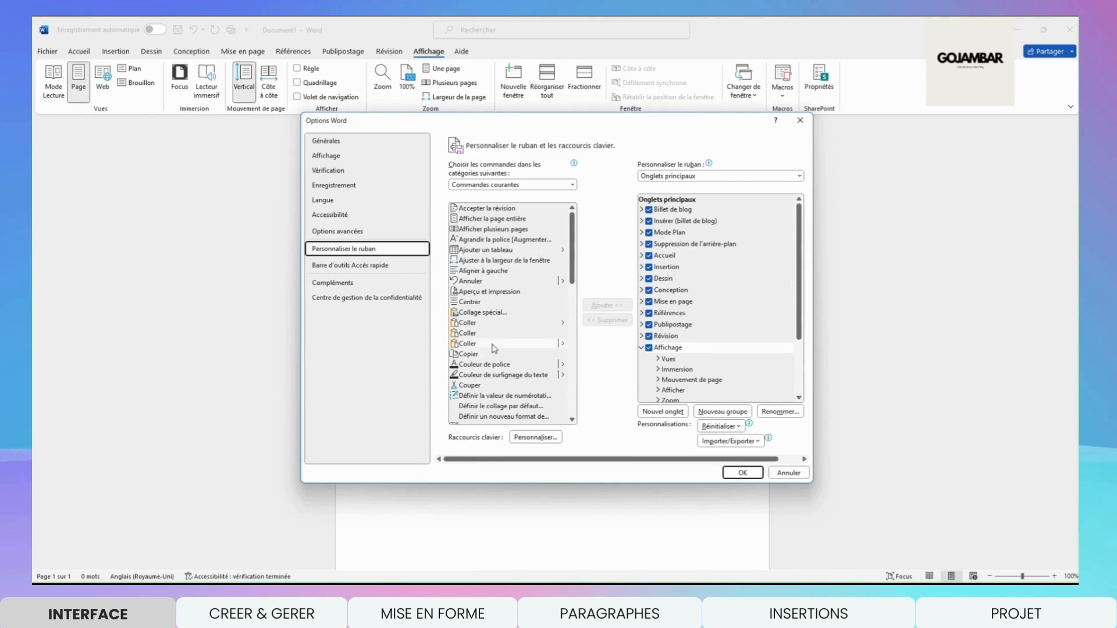
scroll(499, 359, down, 3)
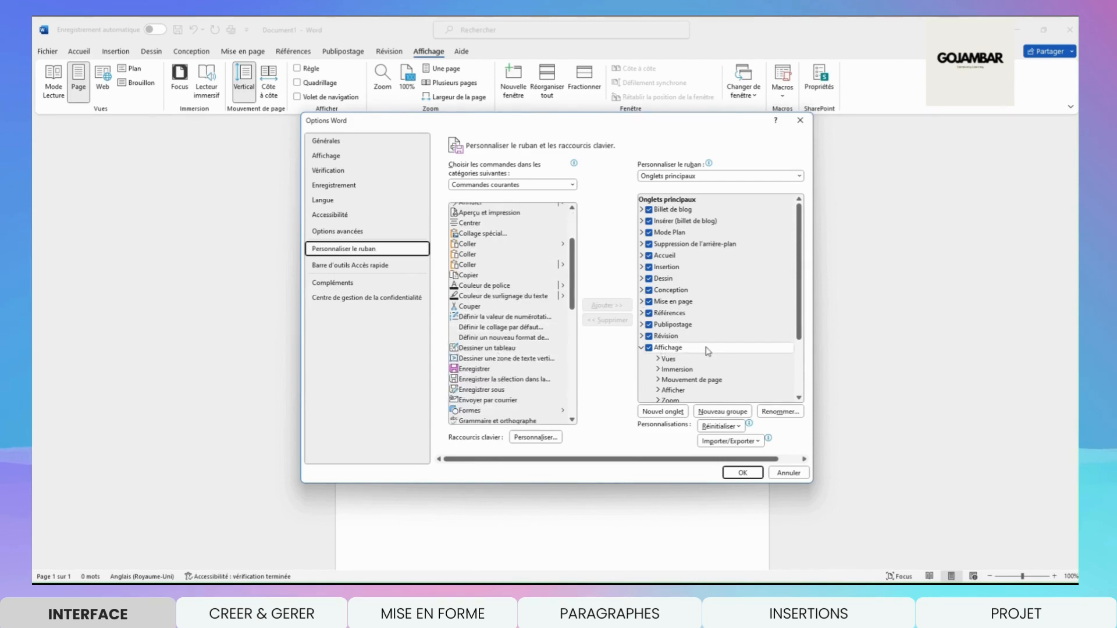
scroll(500, 334, down, 2)
scroll(500, 334, down, 6)
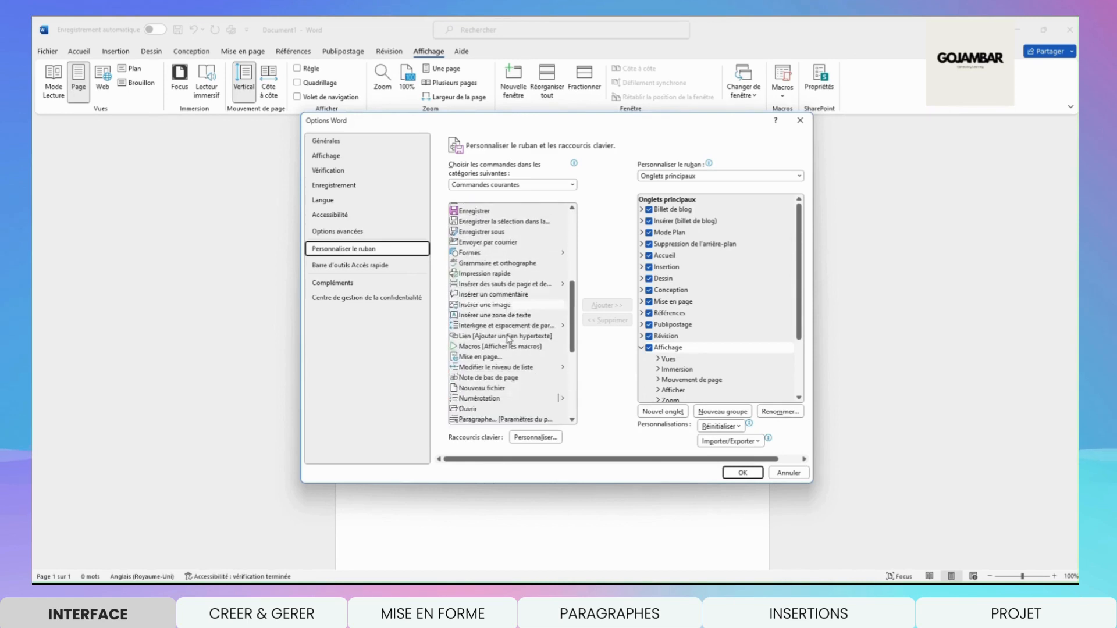
scroll(510, 343, down, 3)
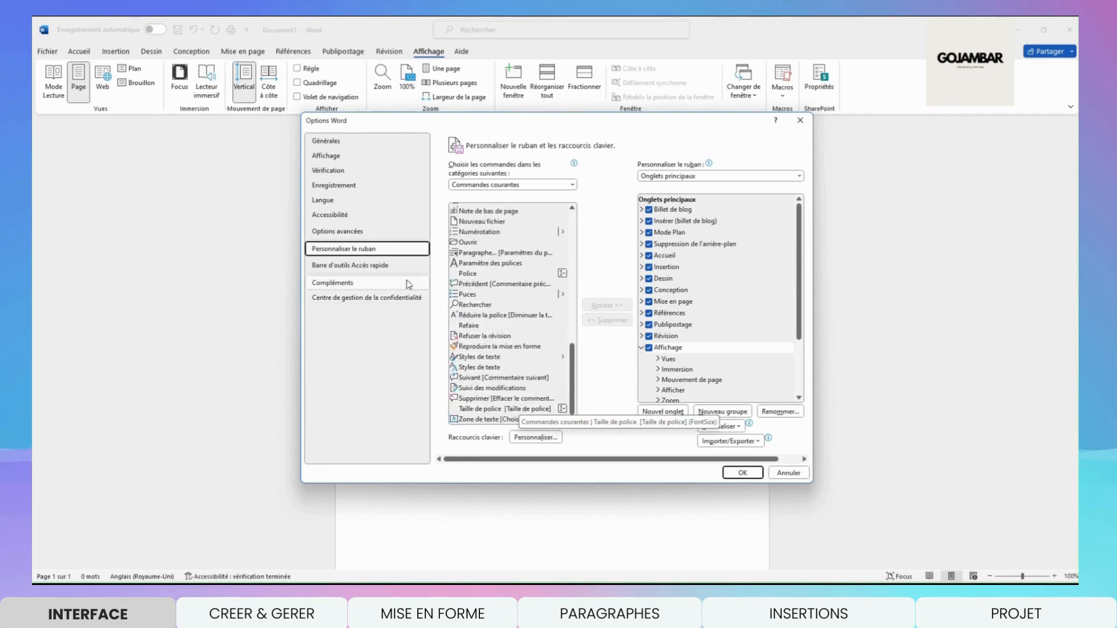
click(368, 267)
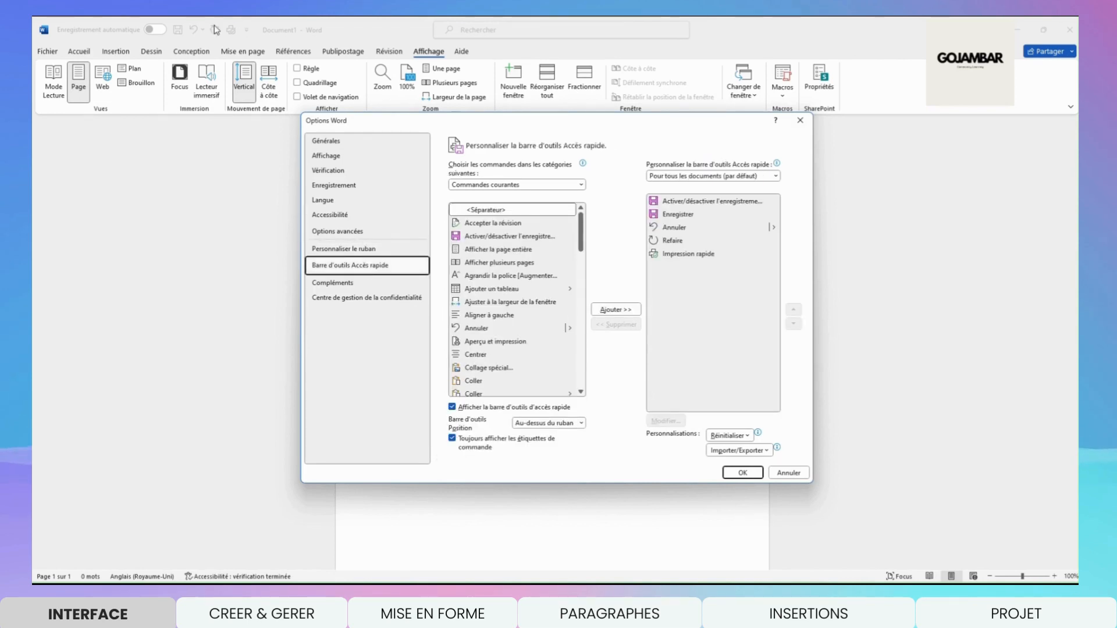
- Look through the common commands that can be added to the Quick Access Toolbar
scroll(506, 326, down, 3)
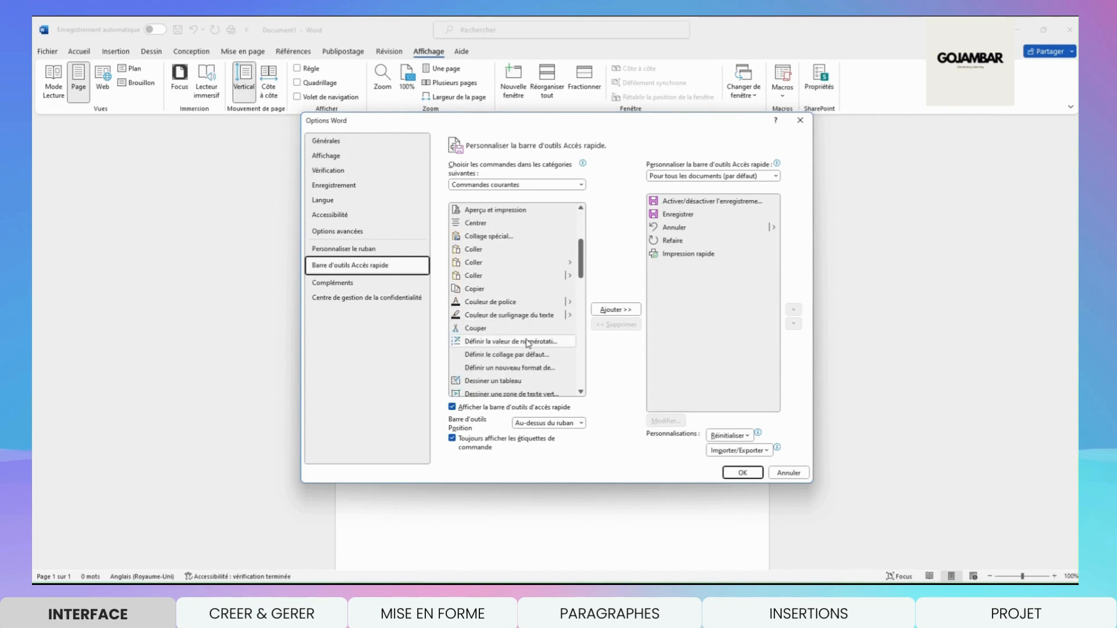
scroll(530, 348, down, 2)
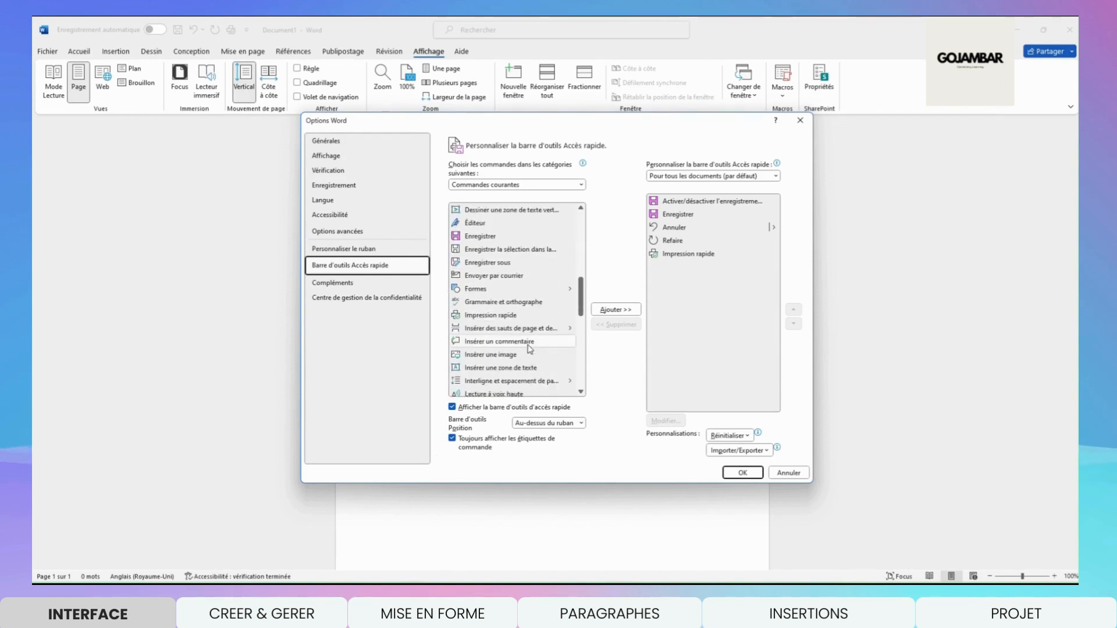
scroll(529, 348, down, 2)
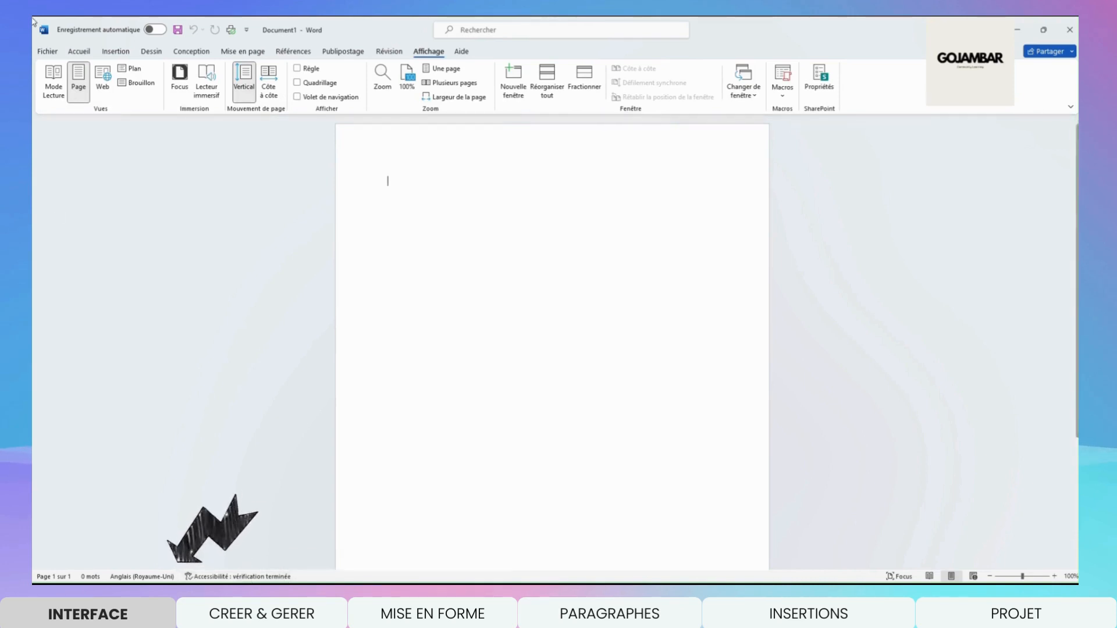
- Show the document in Focus view and exit it, and step the page zoom between 90 % and 100 %
click(902, 577)
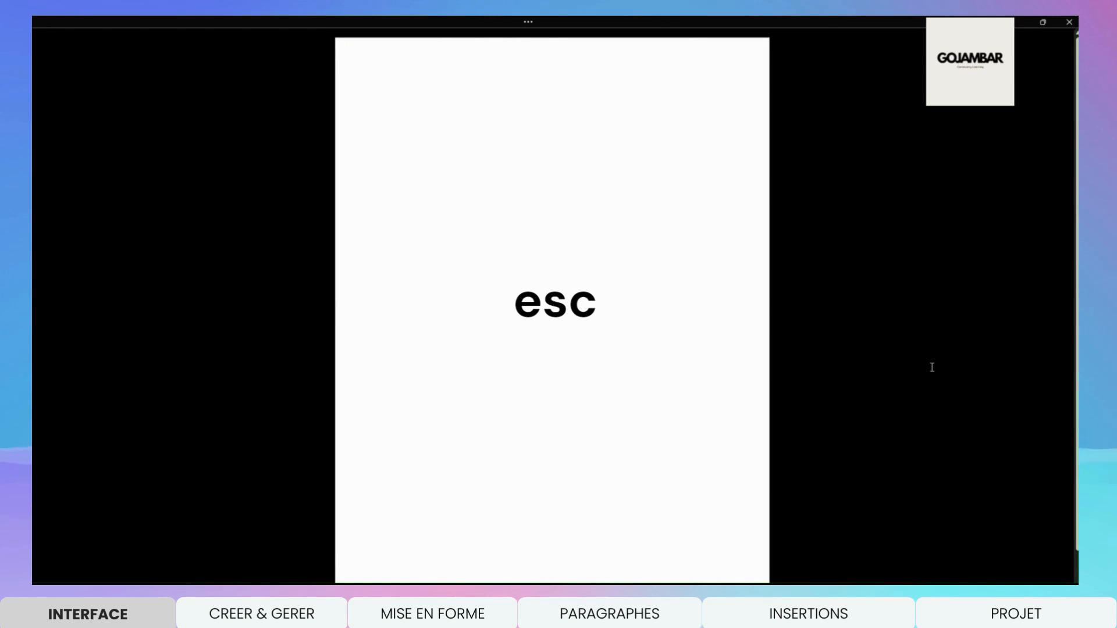
key(Escape)
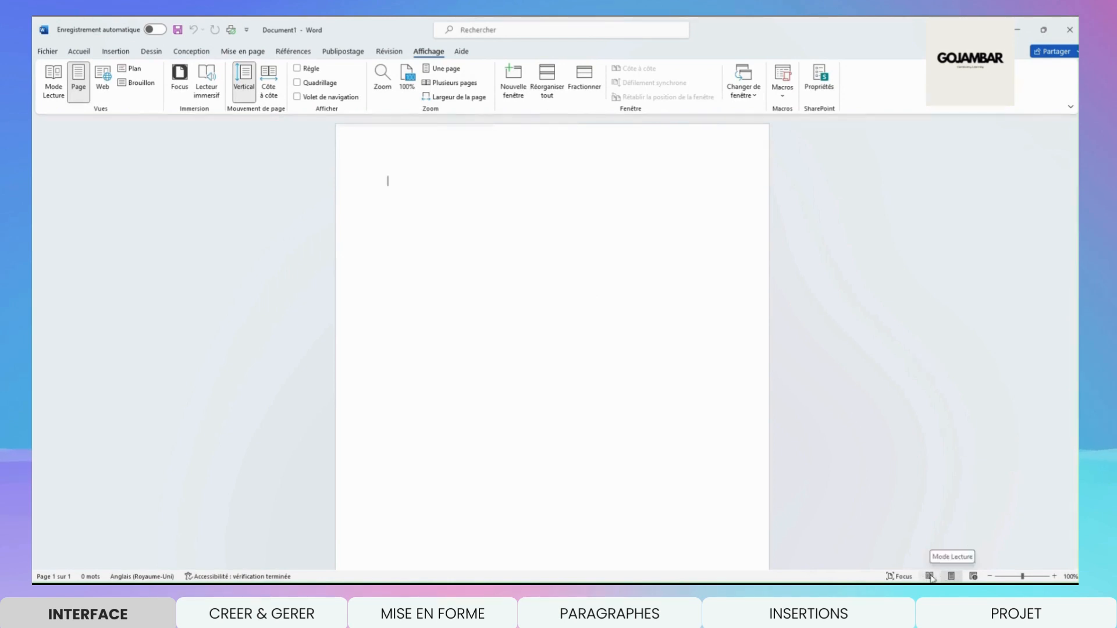
click(991, 577)
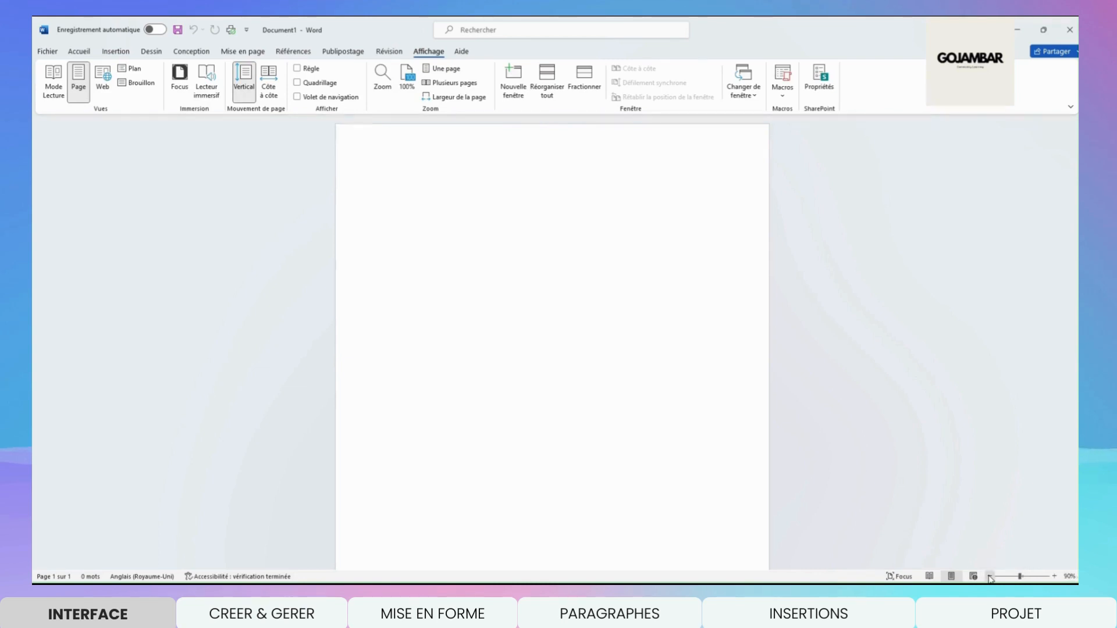
click(1054, 577)
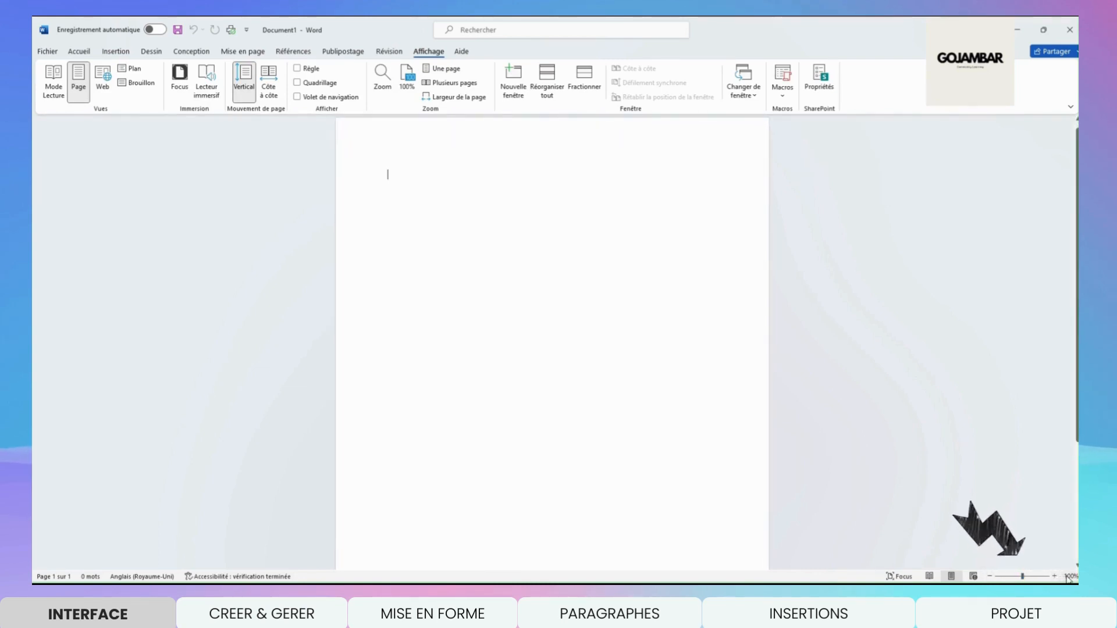
click(993, 576)
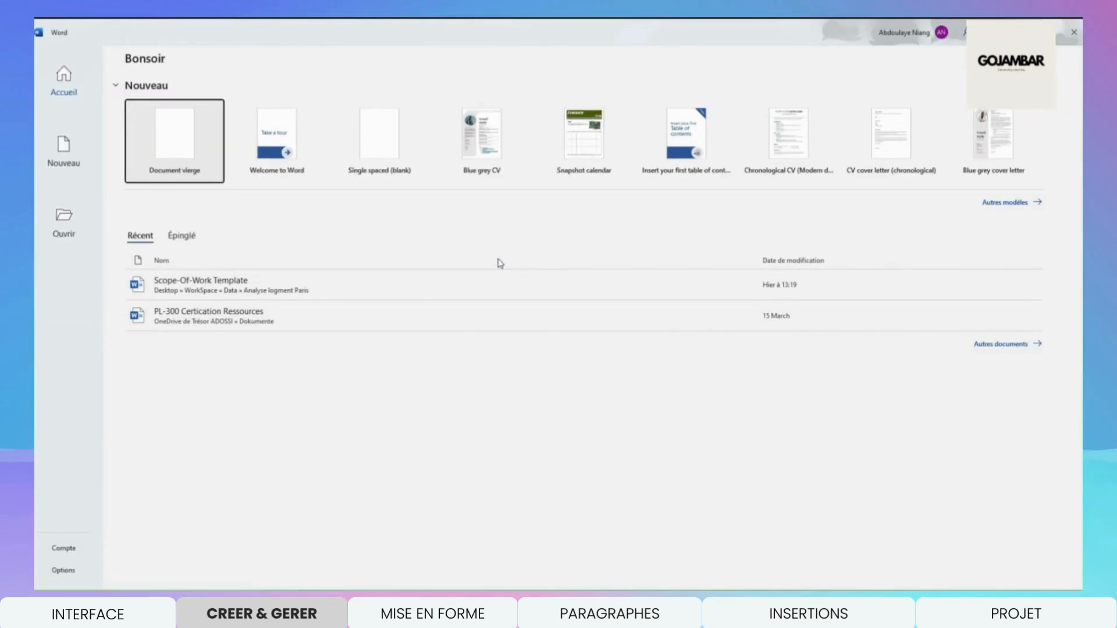
- Create a new blank document and bring up the full collection of online templates
click(186, 142)
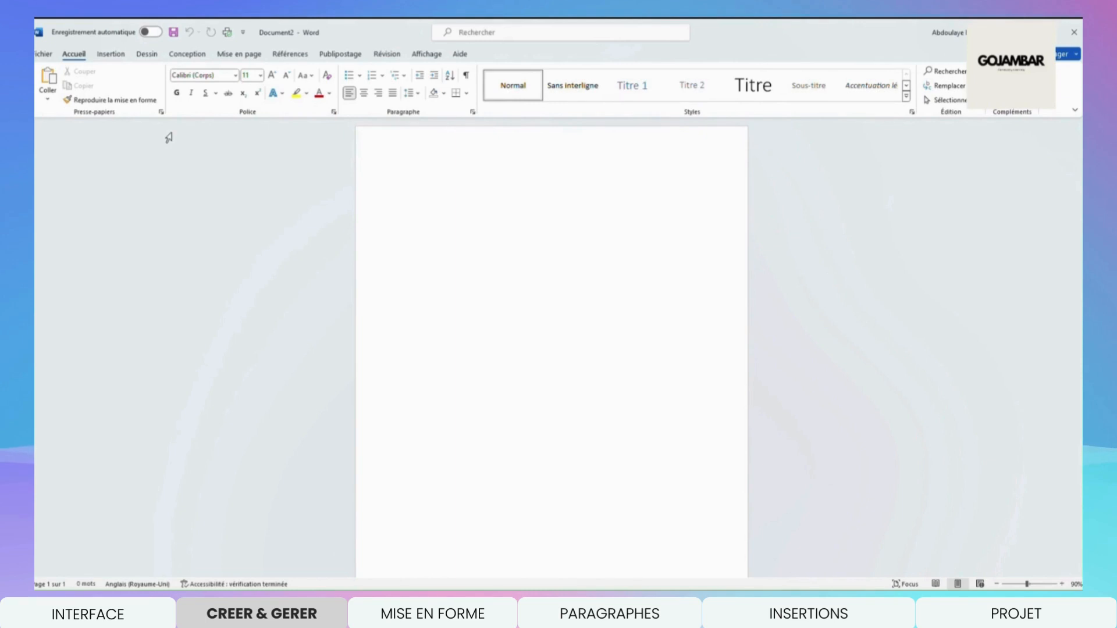
click(43, 54)
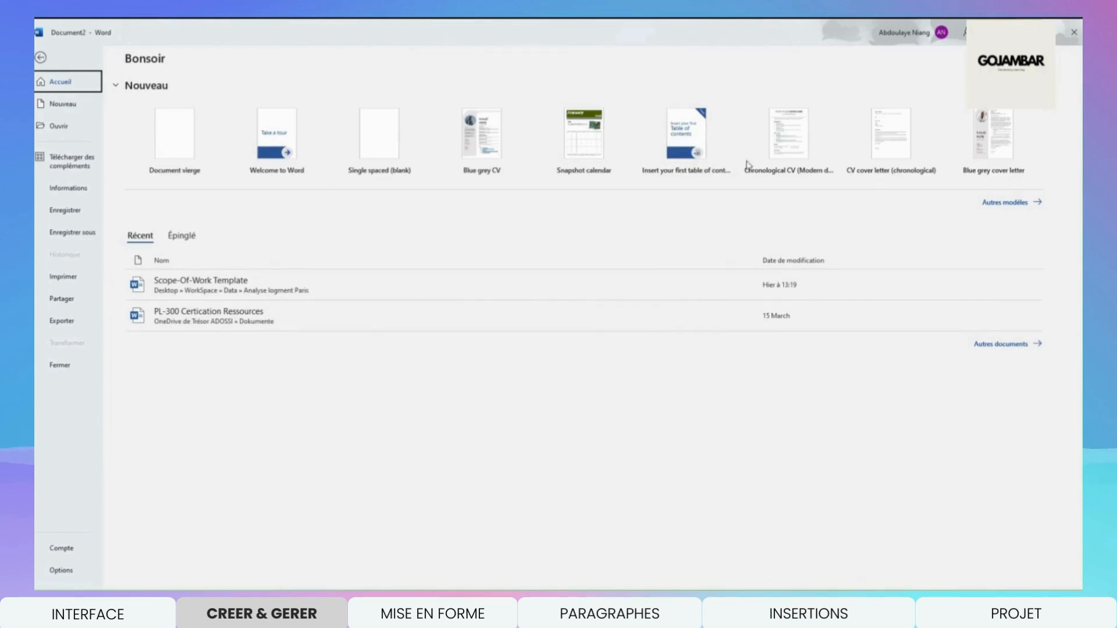
click(998, 205)
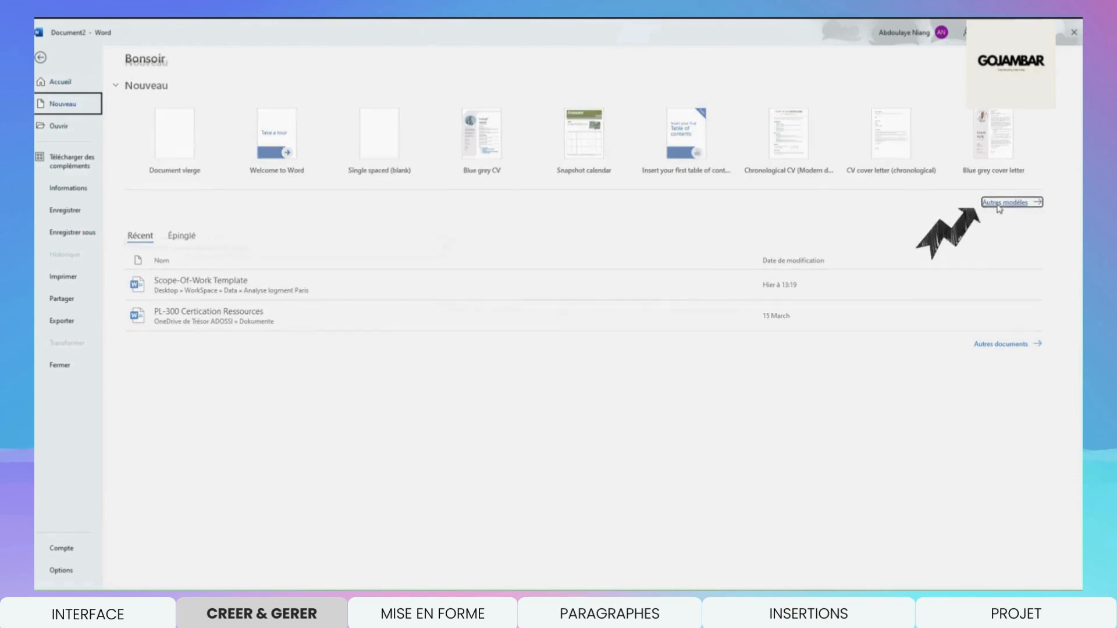
scroll(366, 260, down, 2)
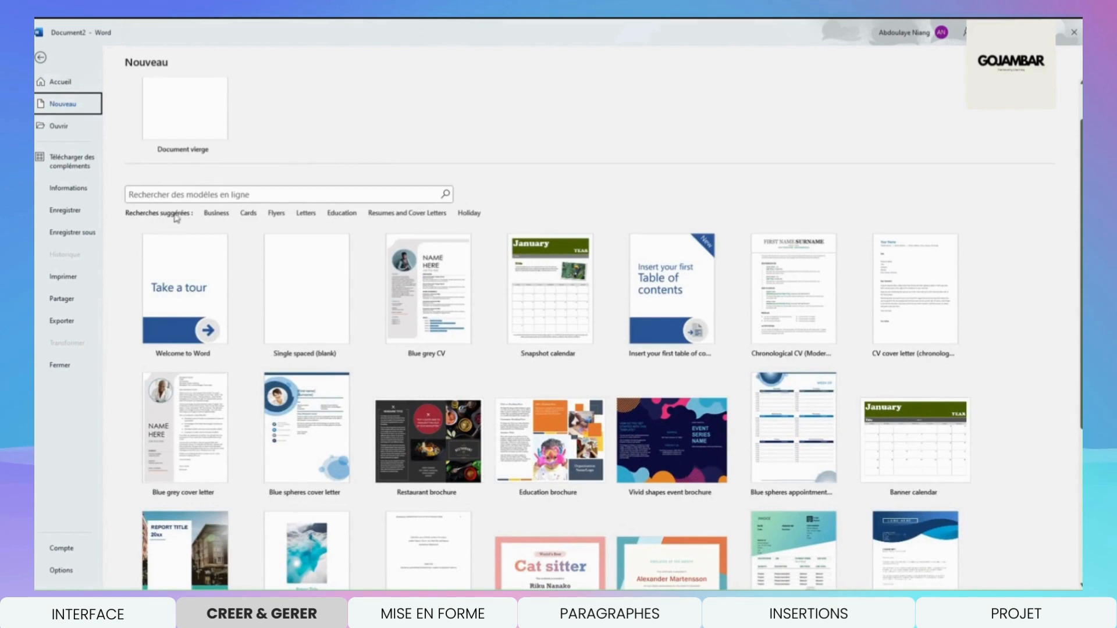
- Browse the Business templates and return to the template overview
click(218, 214)
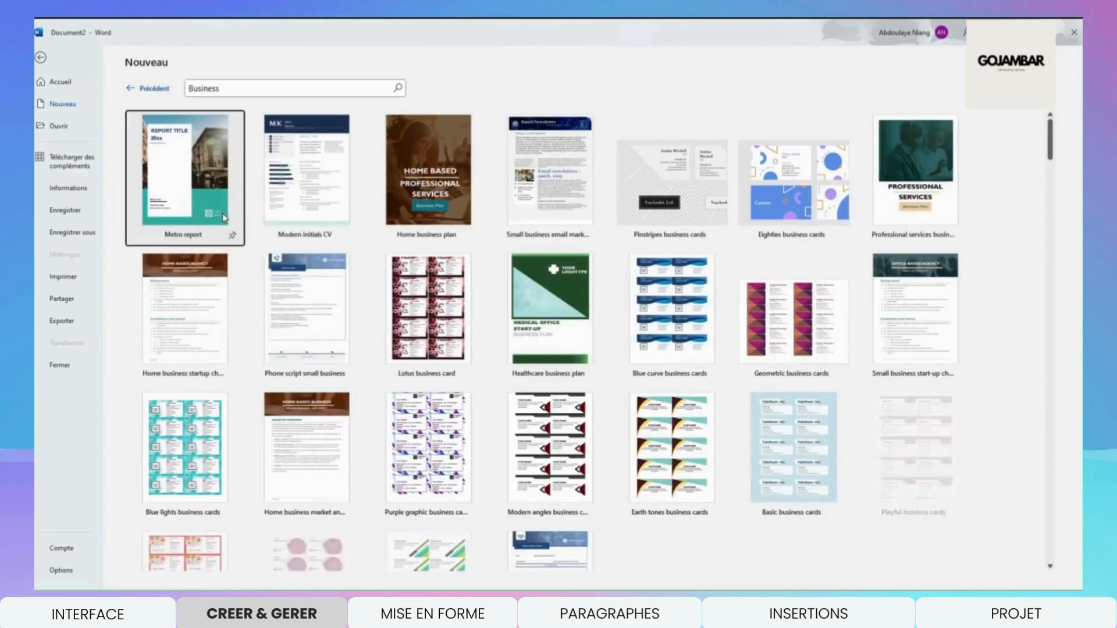
scroll(466, 326, down, 5)
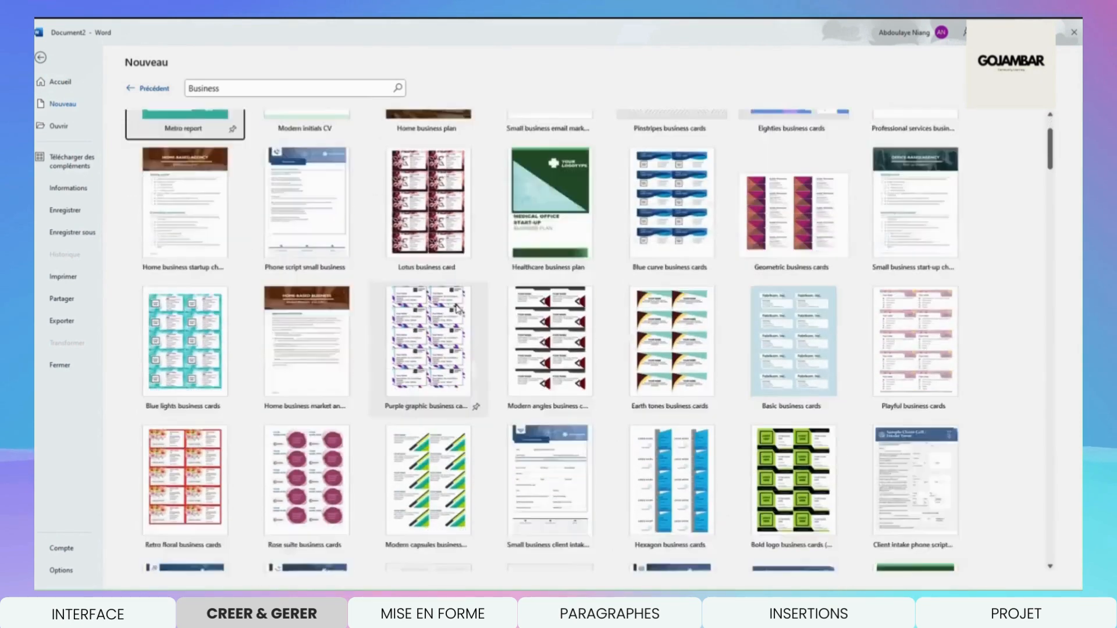
scroll(466, 326, up, 5)
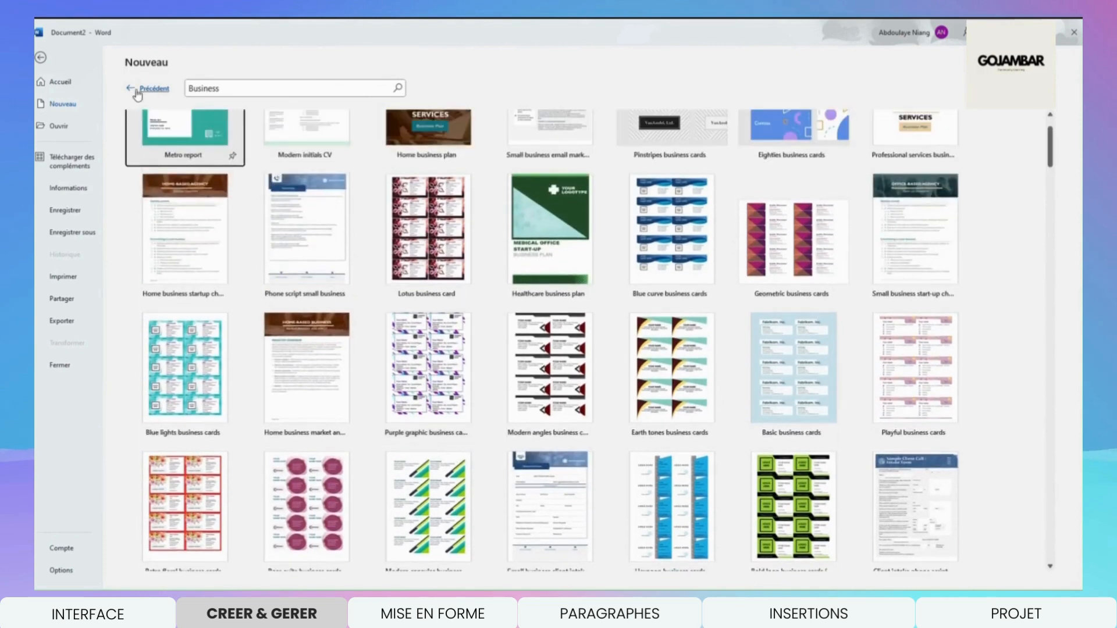
click(138, 93)
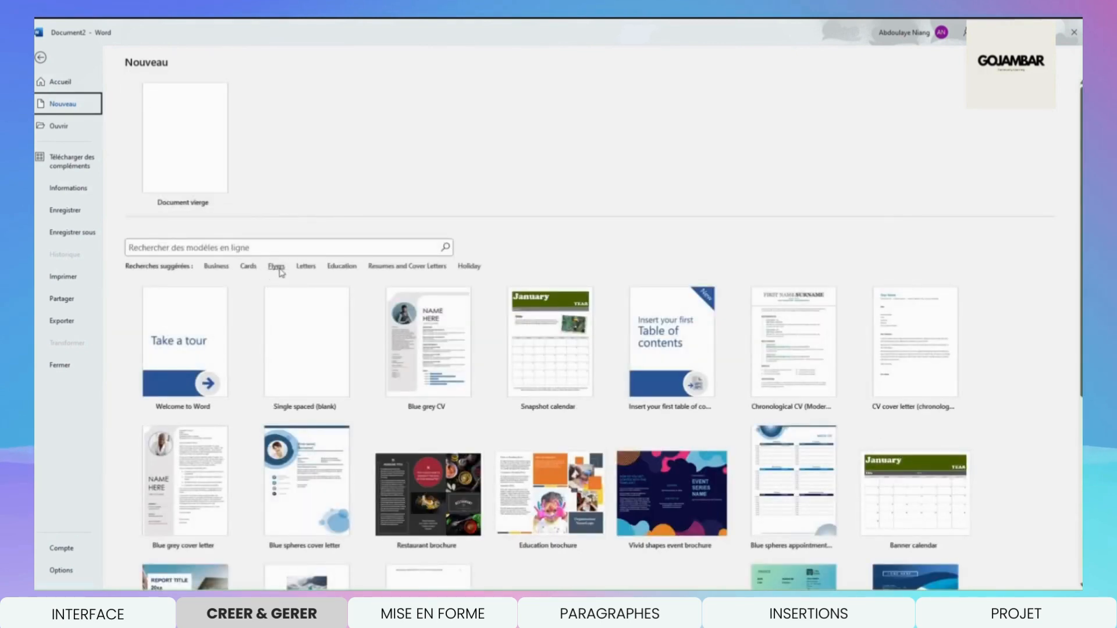
- Browse the Flyers templates and return to the template overview
click(276, 268)
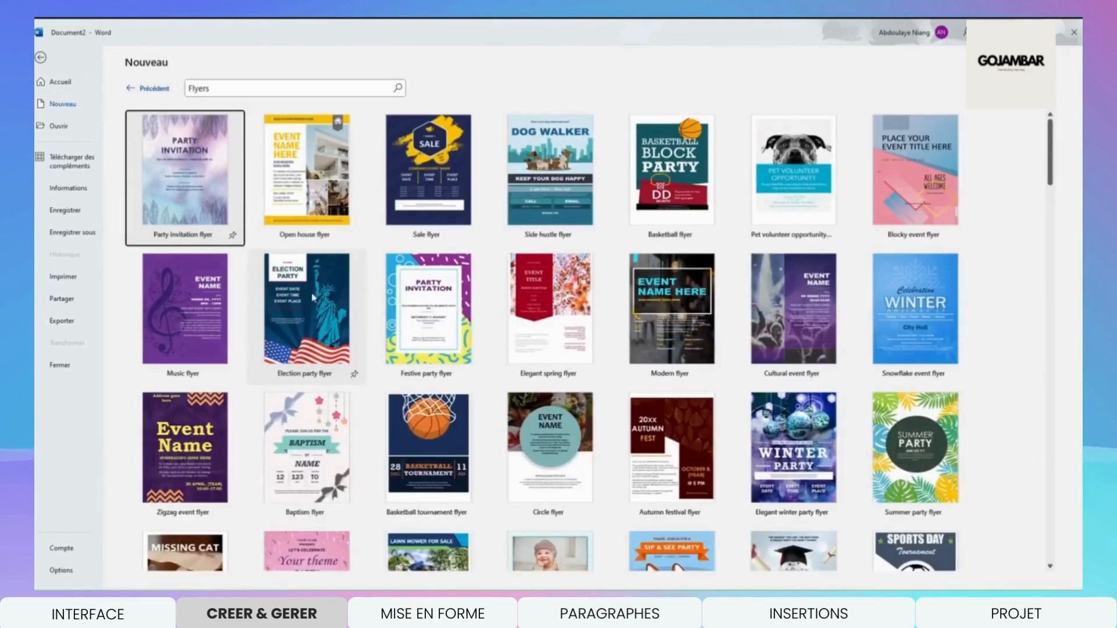
scroll(312, 297, down, 6)
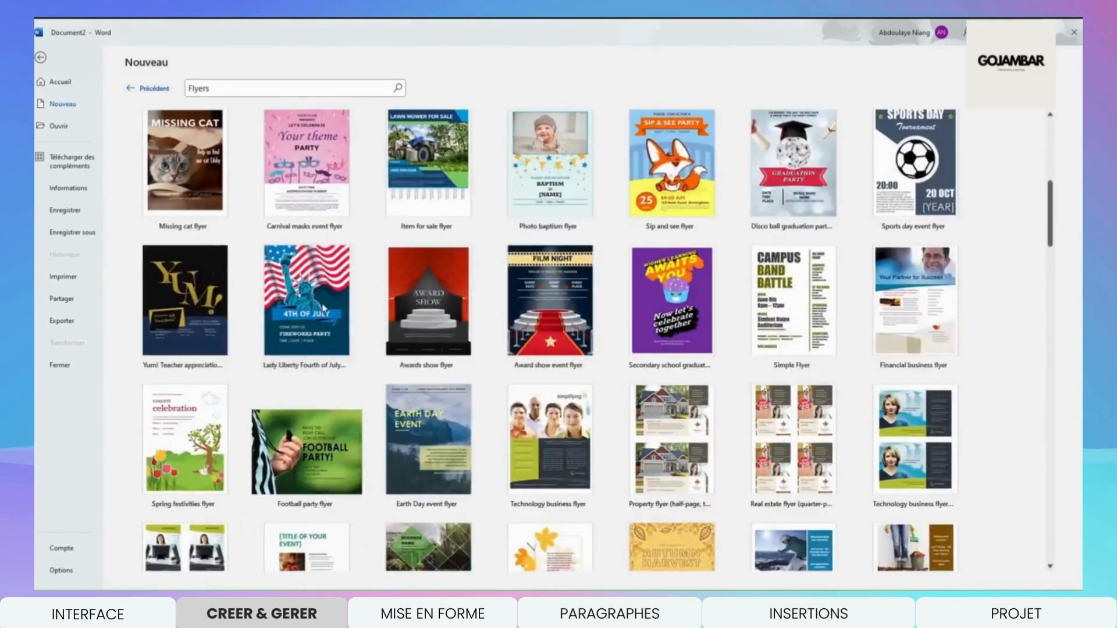
scroll(323, 308, up, 5)
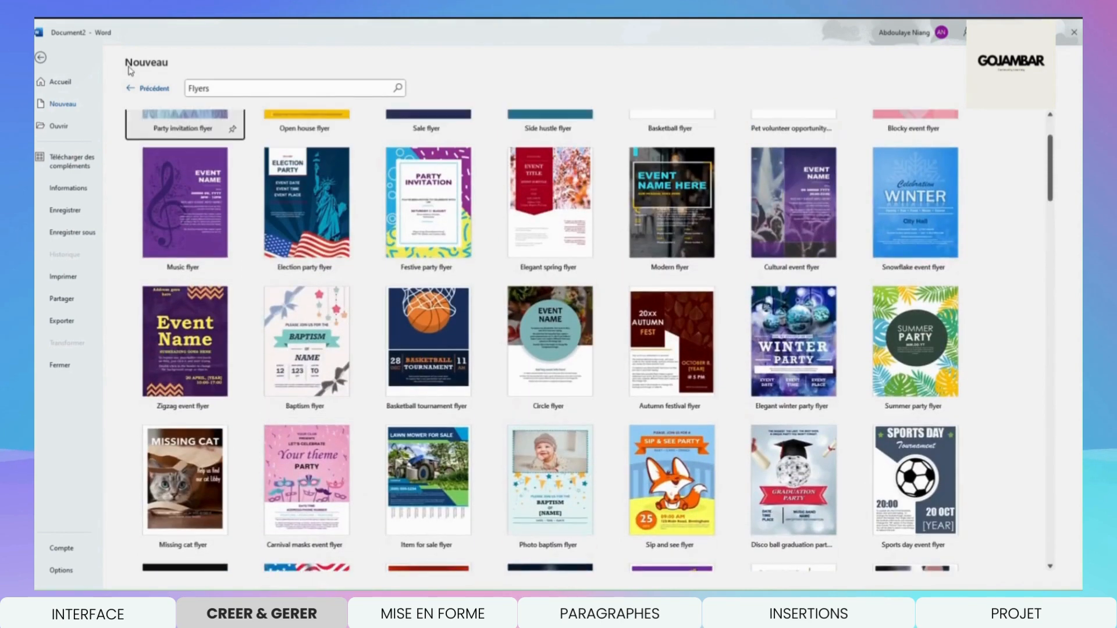
click(150, 88)
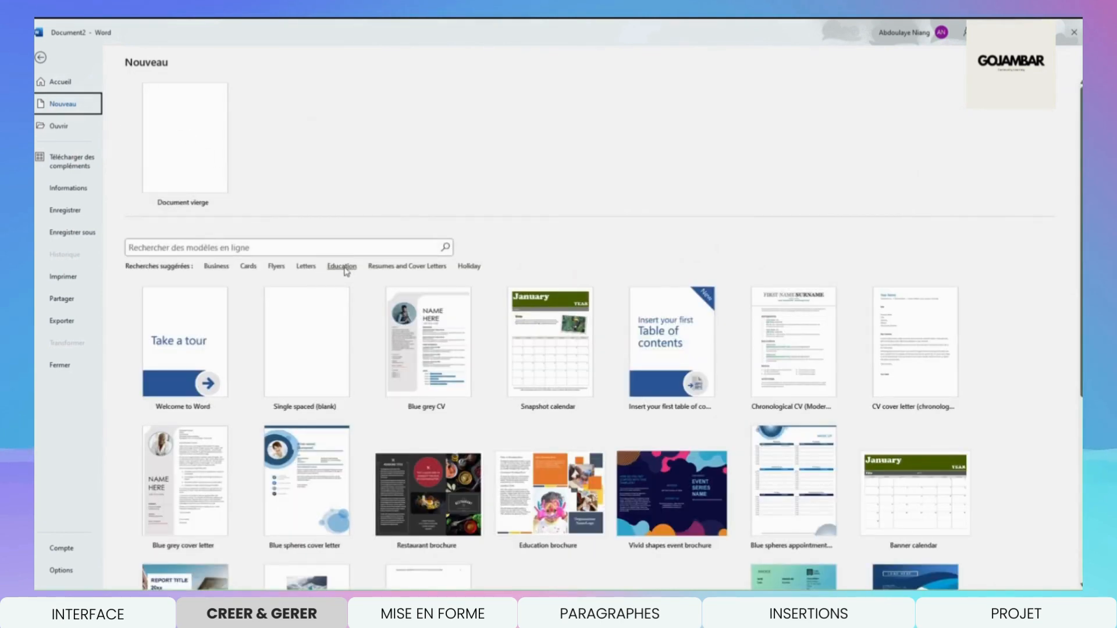
- Look through the Resumes and Cover Letters templates and go back to the suggested searches
click(421, 267)
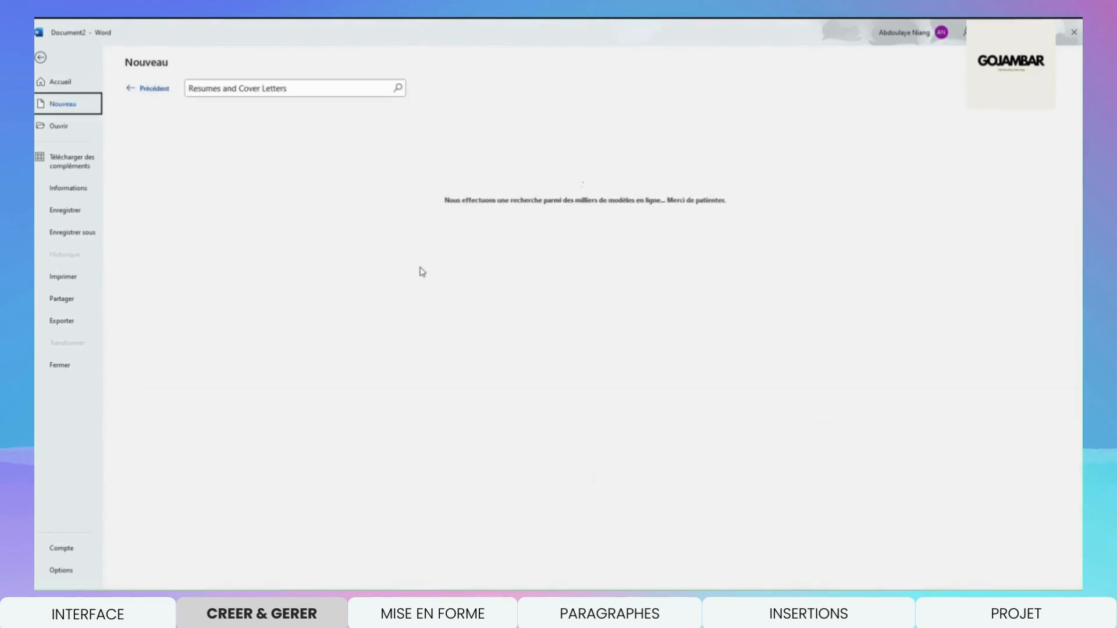
scroll(422, 271, down, 3)
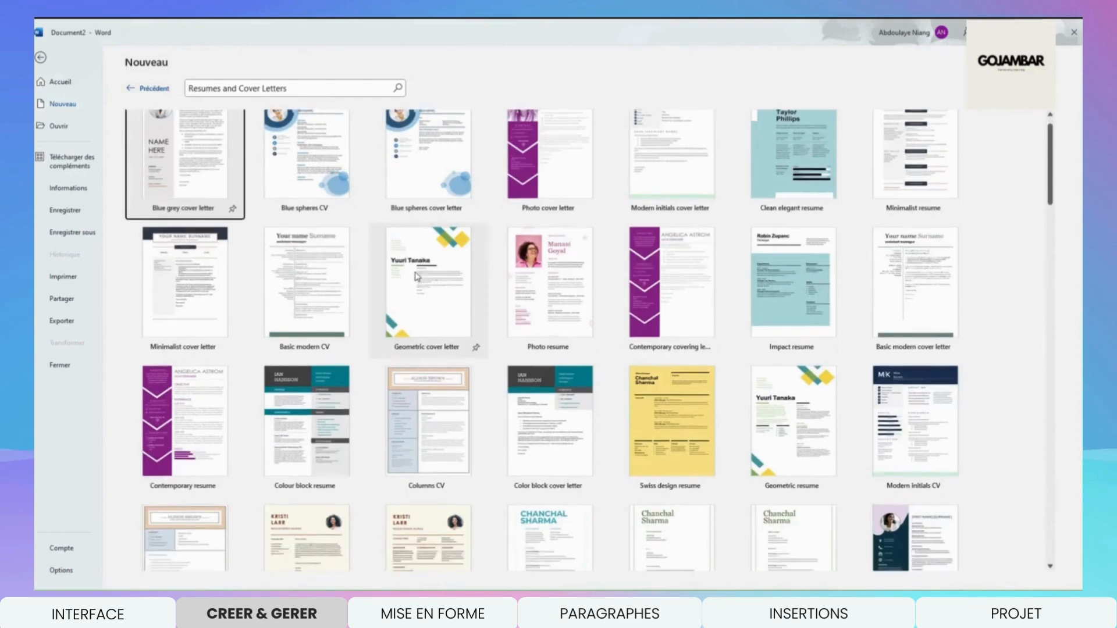
scroll(417, 280, down, 12)
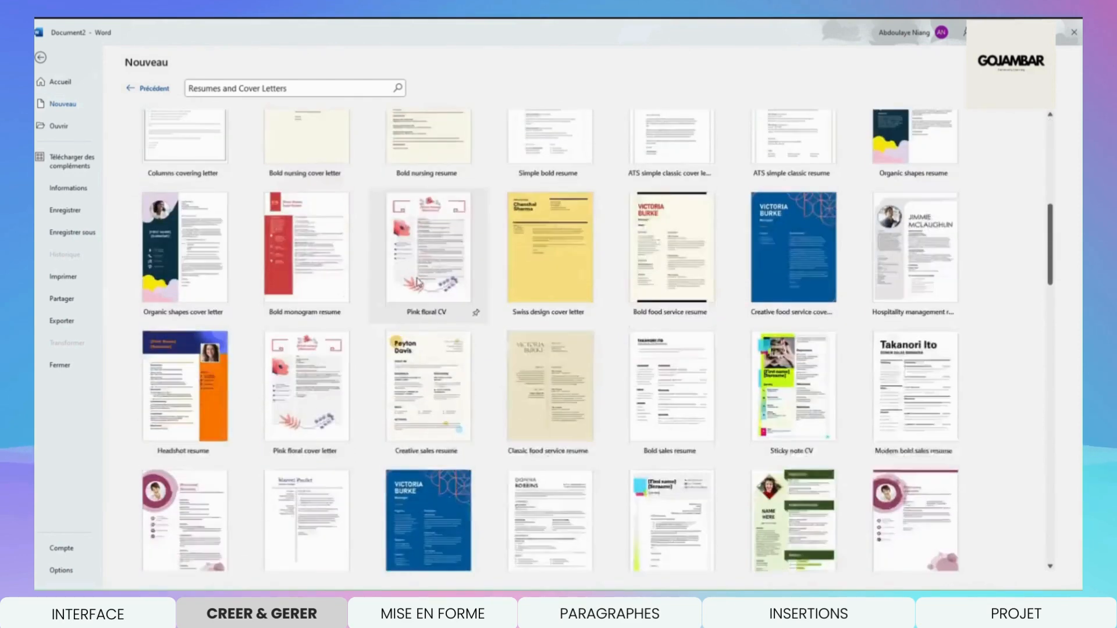
scroll(418, 282, down, 5)
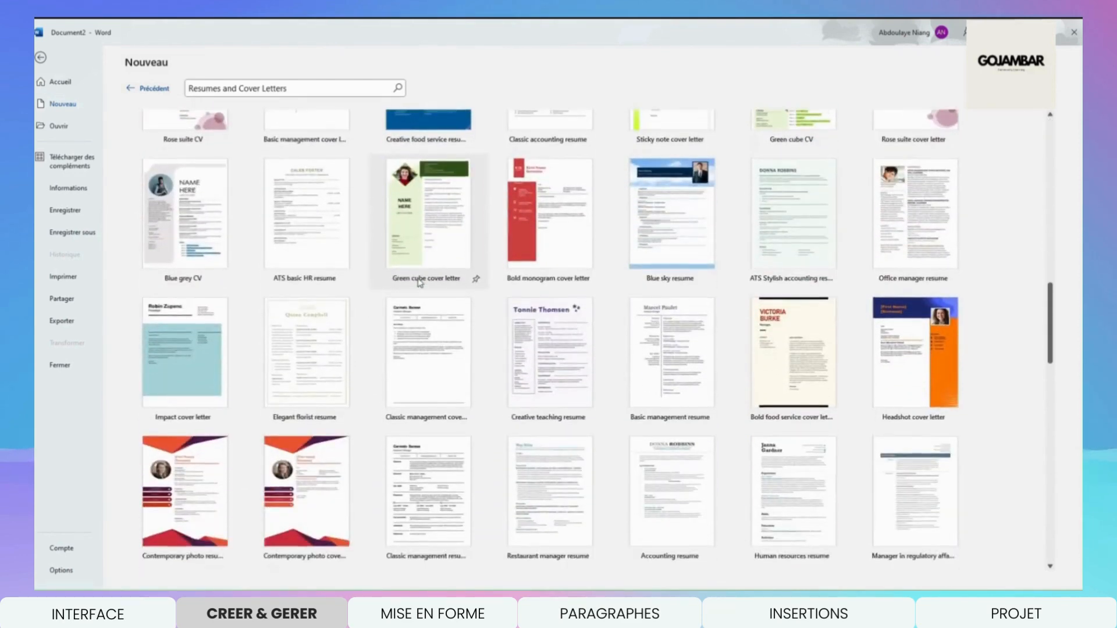
scroll(420, 283, down, 5)
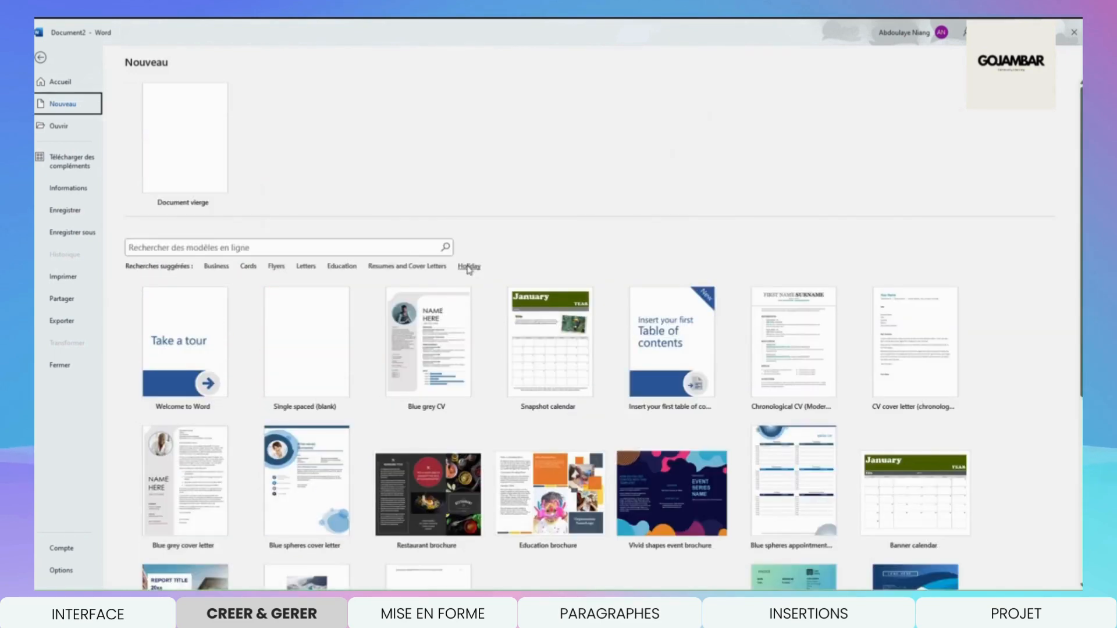
- Browse the Holiday templates and return to the template overview
click(468, 266)
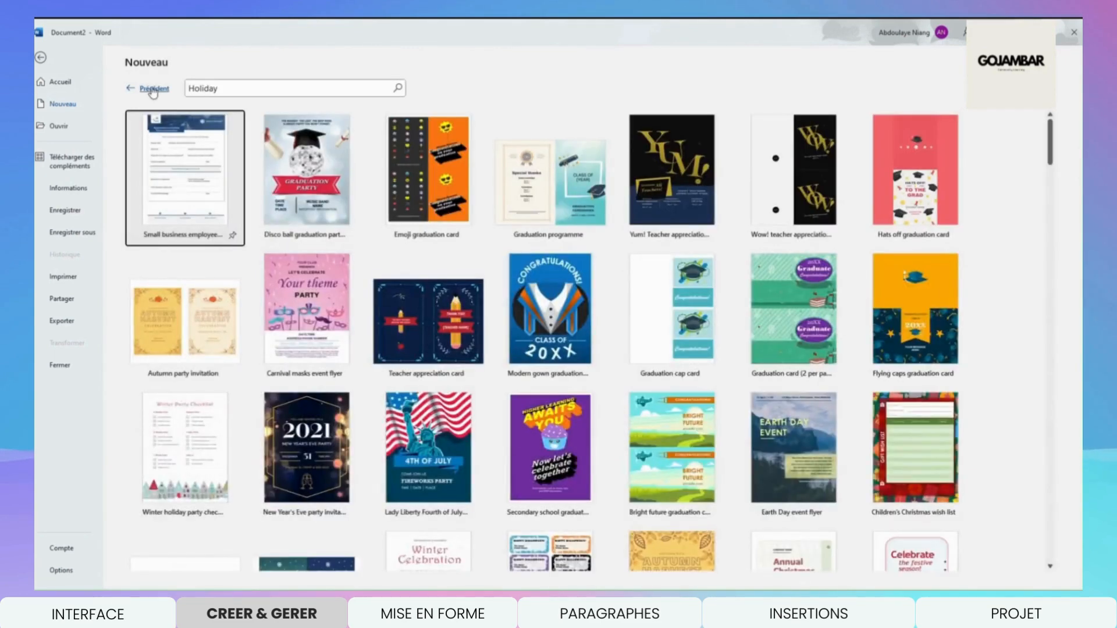
scroll(404, 271, down, 6)
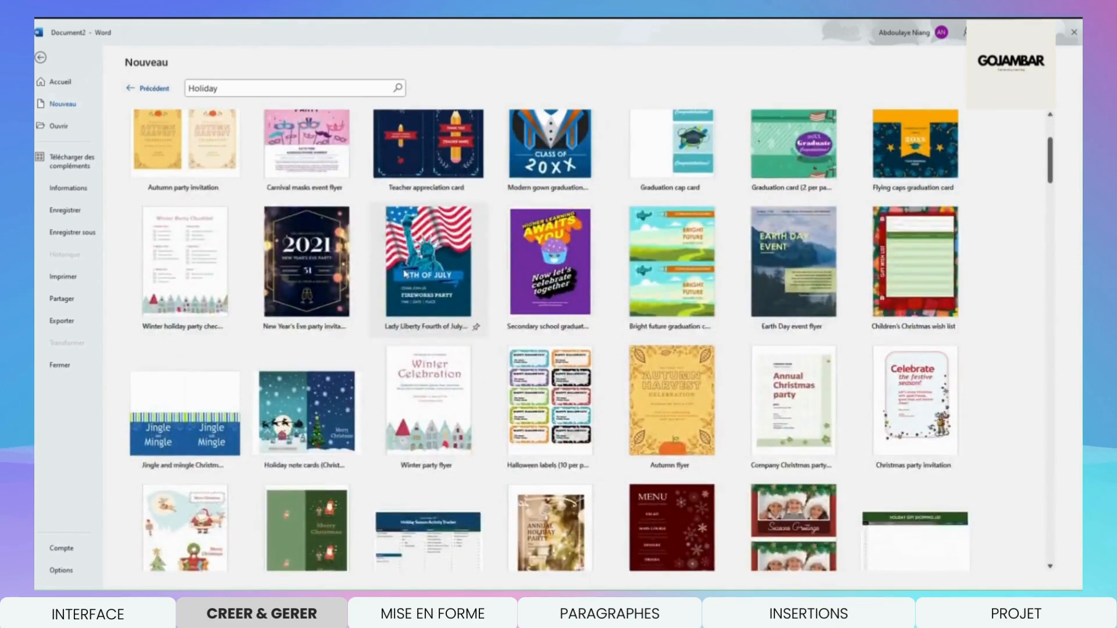
scroll(406, 277, up, 2)
scroll(406, 276, up, 4)
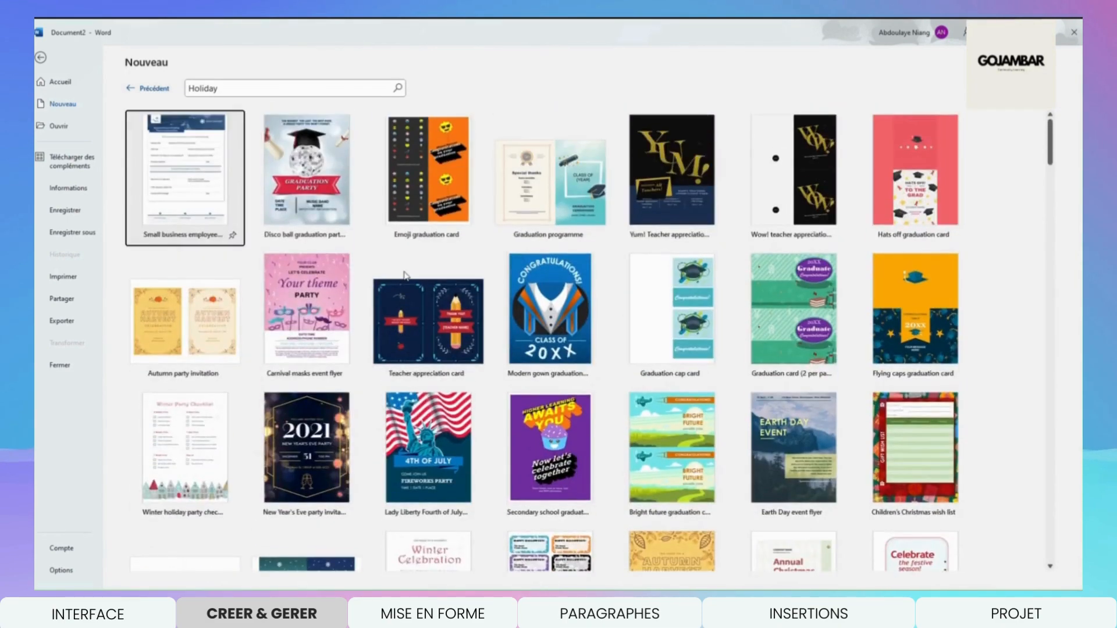
click(150, 89)
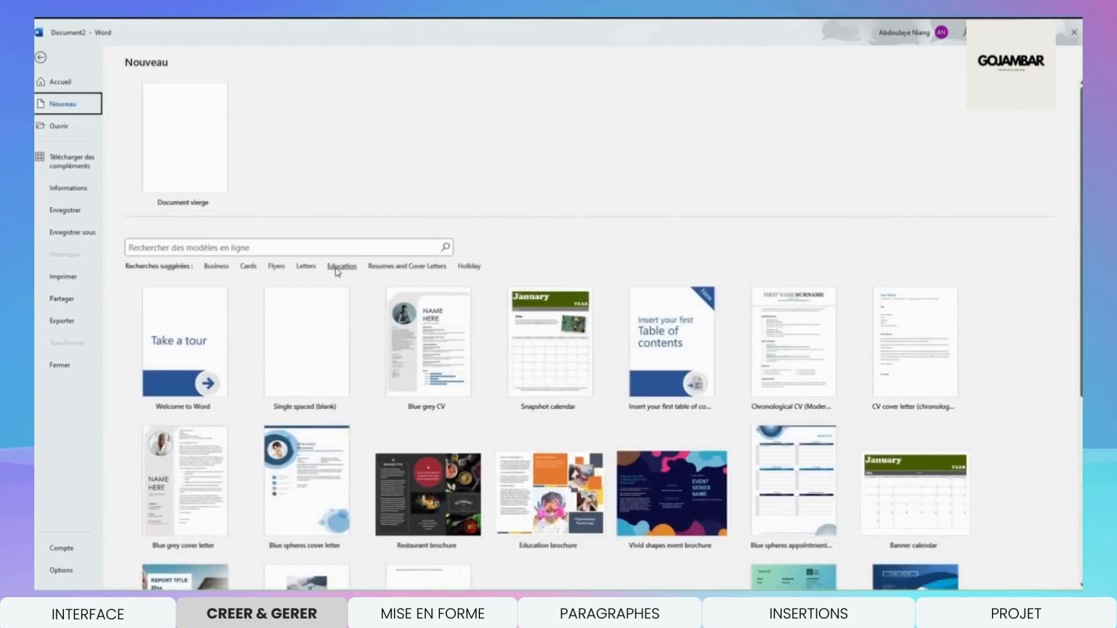
- Create a new document from the Snapshot calendar template and review its monthly pages
click(525, 317)
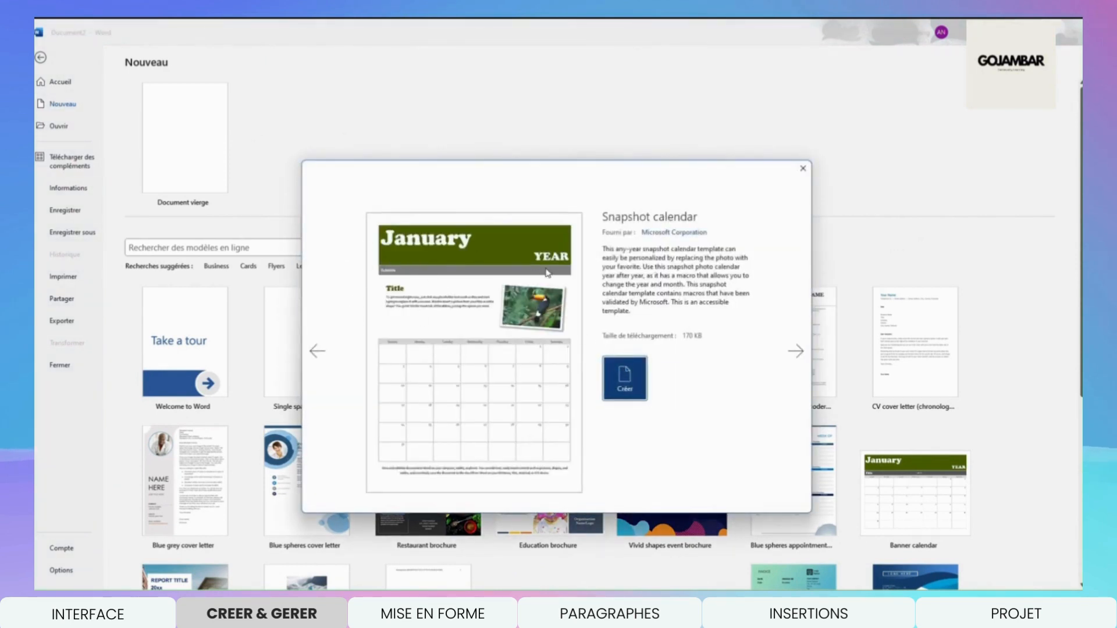
click(626, 383)
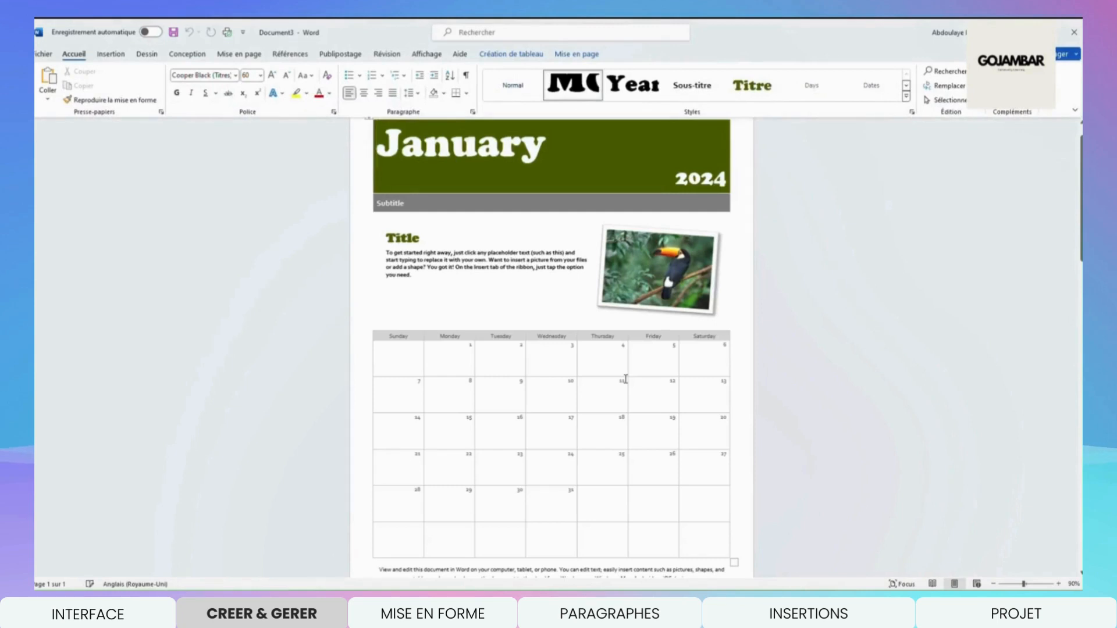
scroll(491, 292, down, 2)
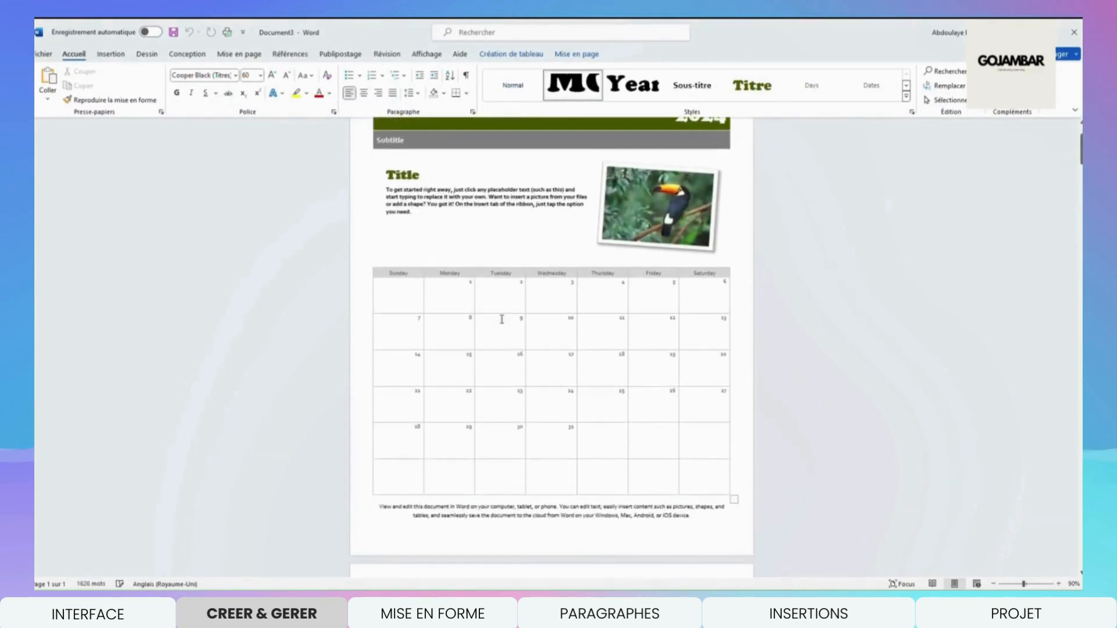
scroll(501, 319, down, 10)
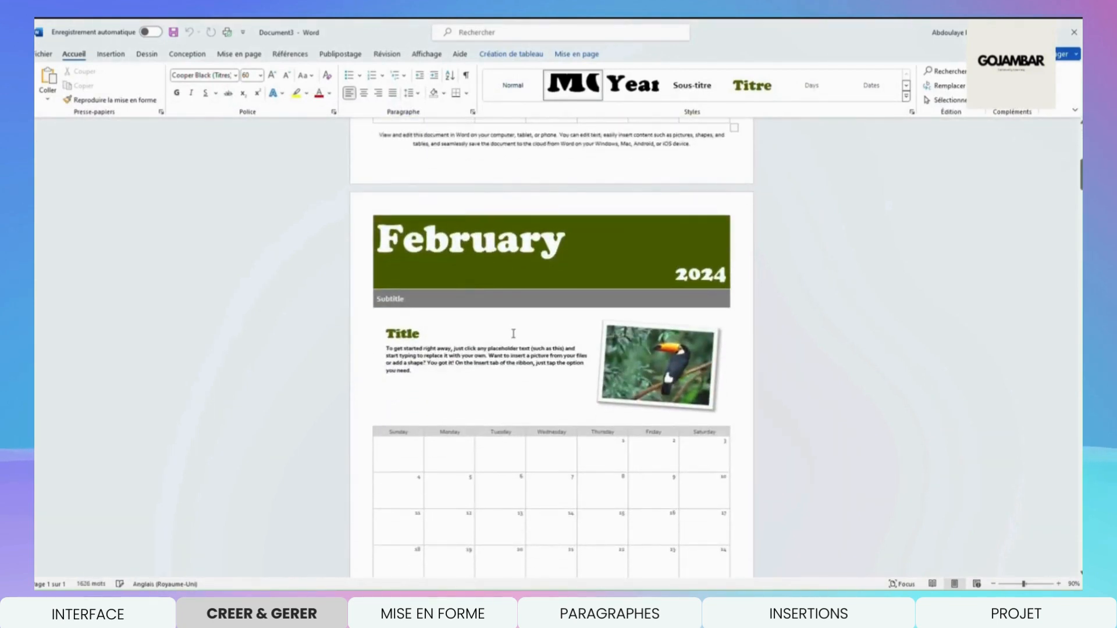
scroll(513, 334, down, 5)
scroll(514, 333, up, 10)
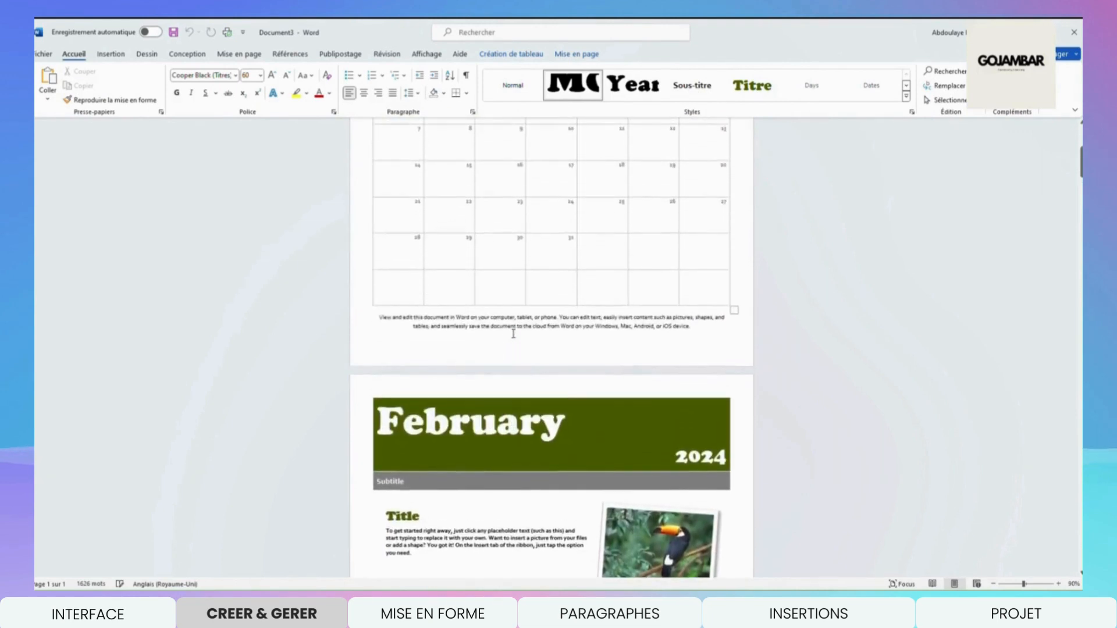
scroll(513, 333, up, 8)
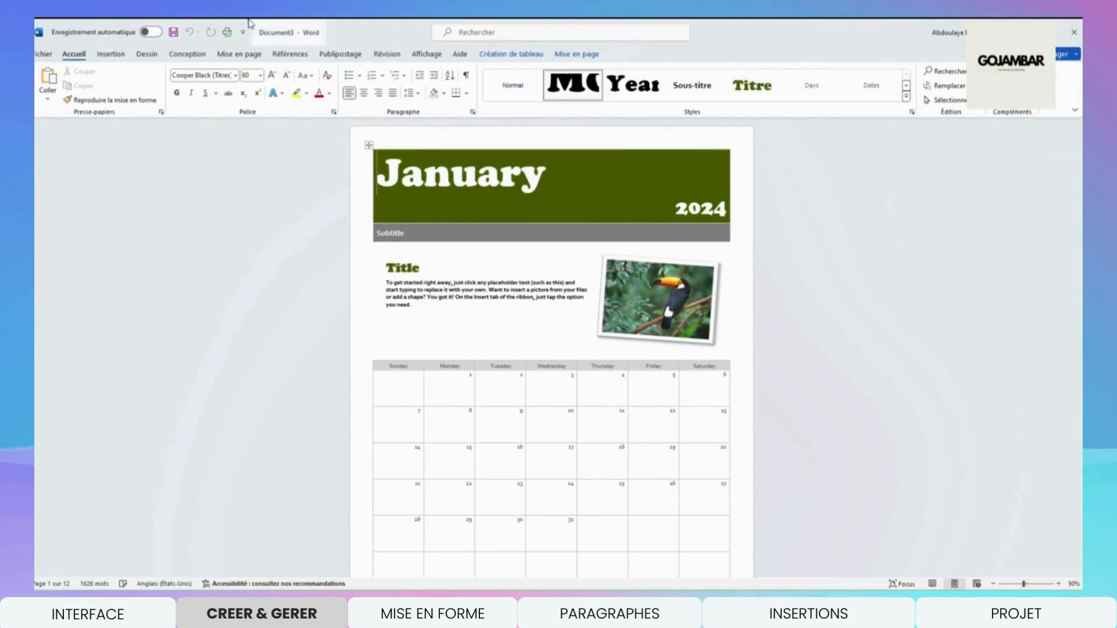
- Start saving the calendar document as a new file on this PC and browse for a location
click(43, 54)
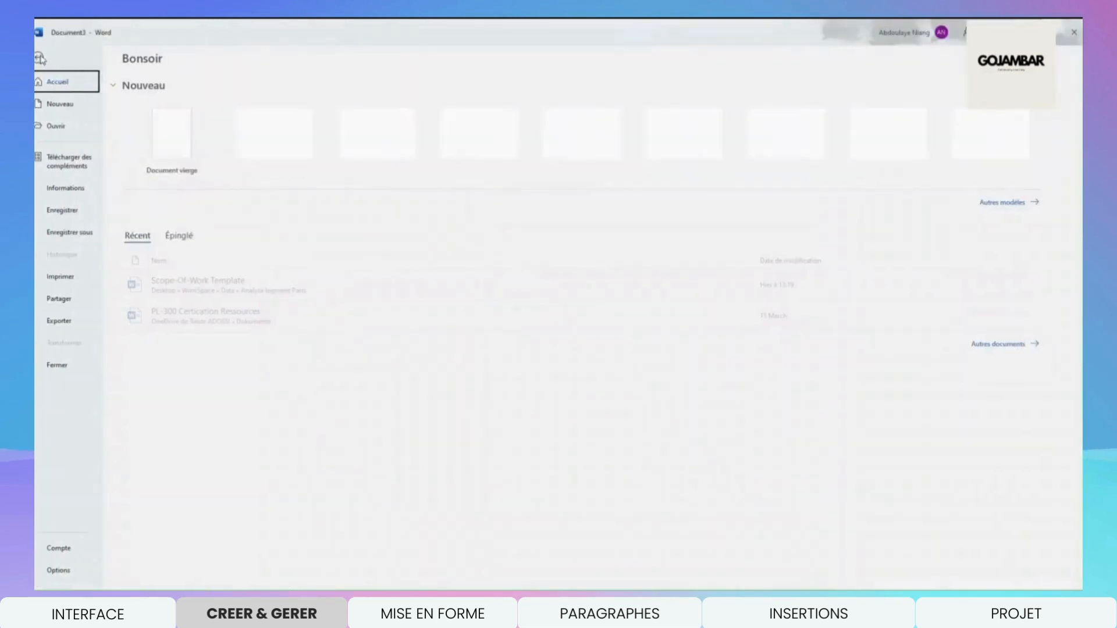
click(77, 235)
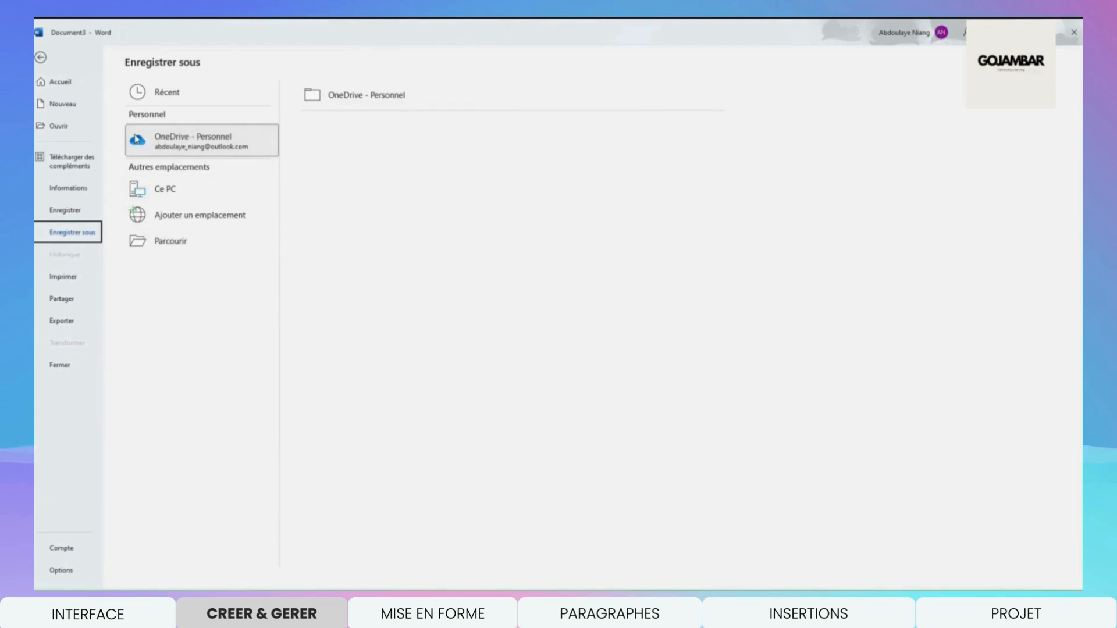
click(174, 194)
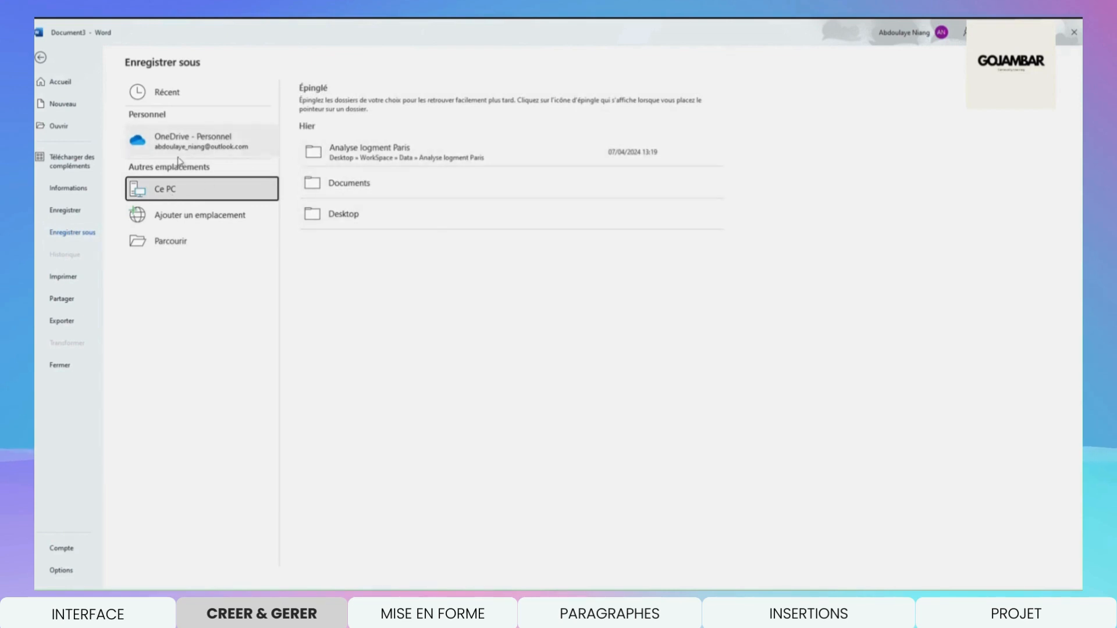
click(198, 242)
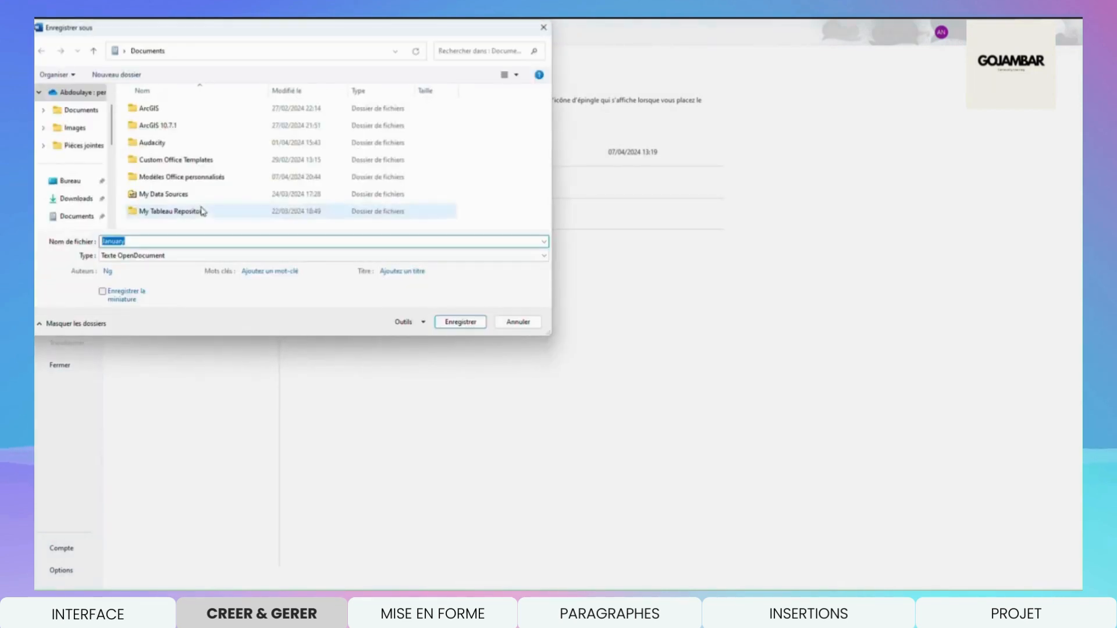
click(518, 321)
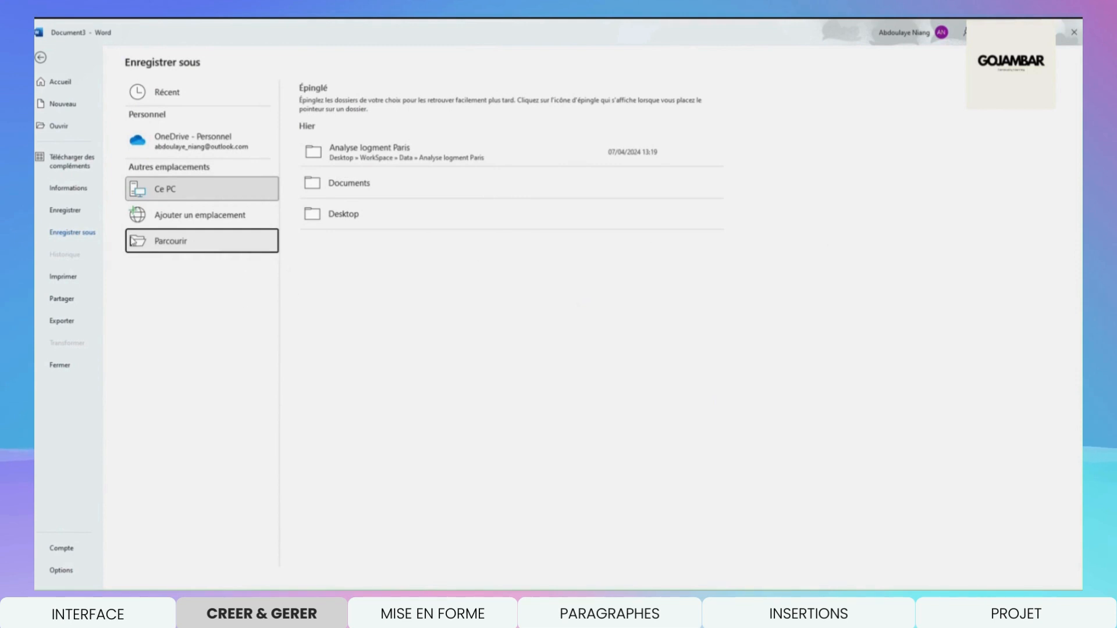
click(206, 248)
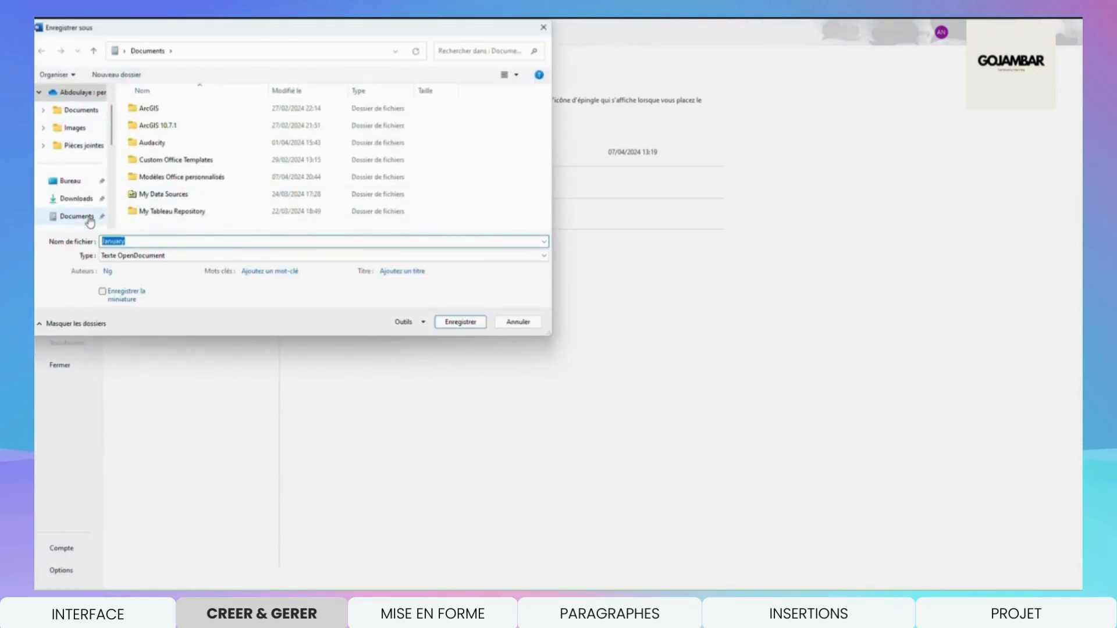
- Create a folder named "Docs word" on the desktop (Bureau) and open it as the save location
click(83, 219)
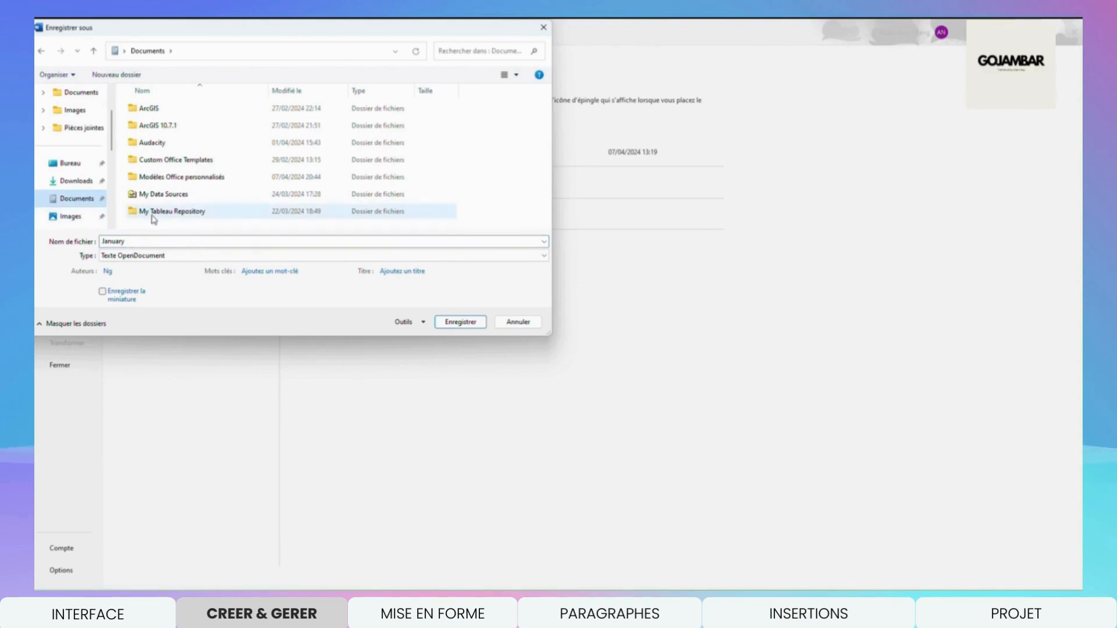
scroll(64, 140, down, 1)
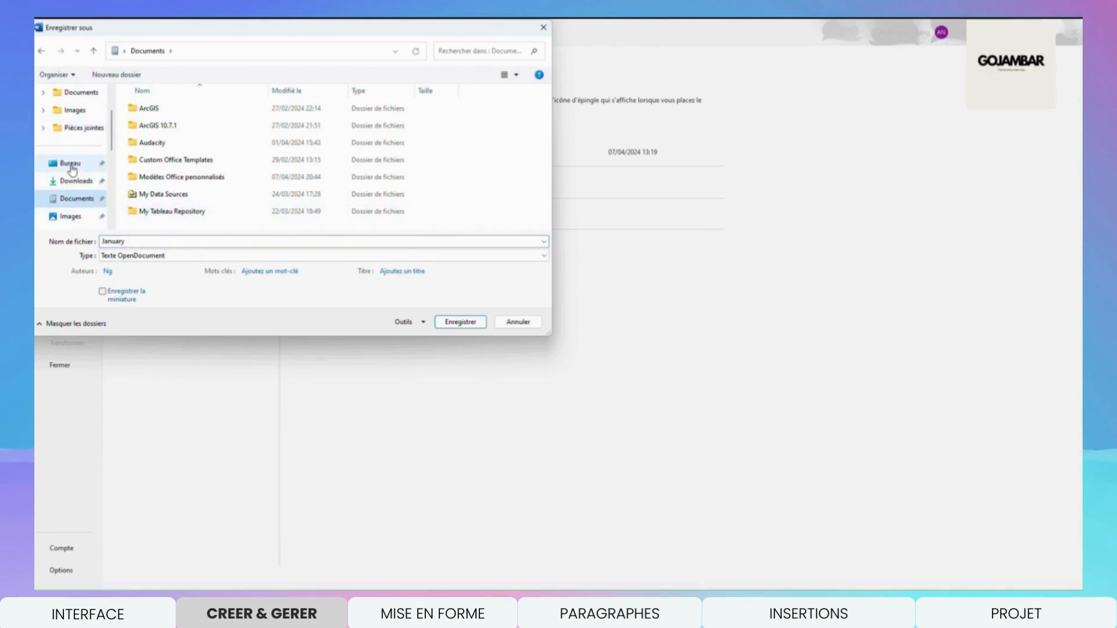
click(71, 167)
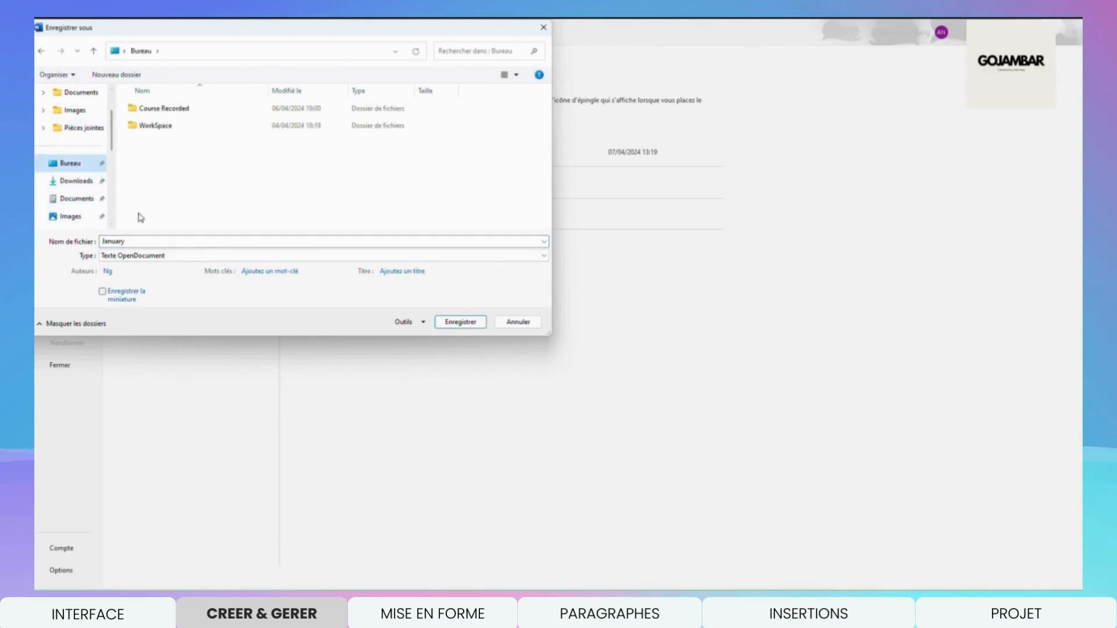
click(118, 76)
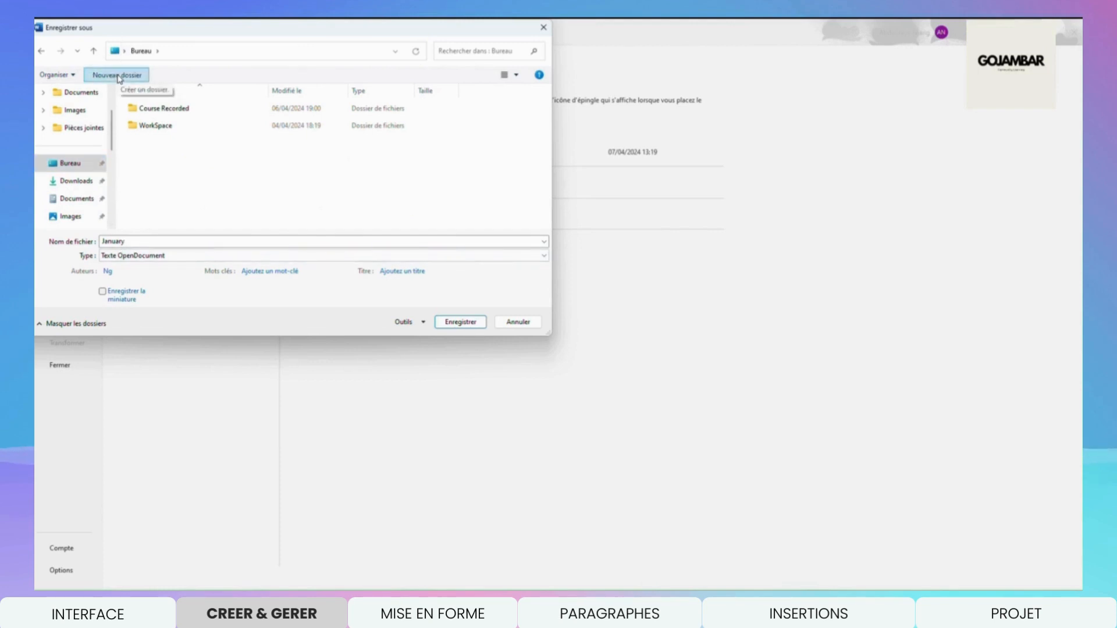
text(D)
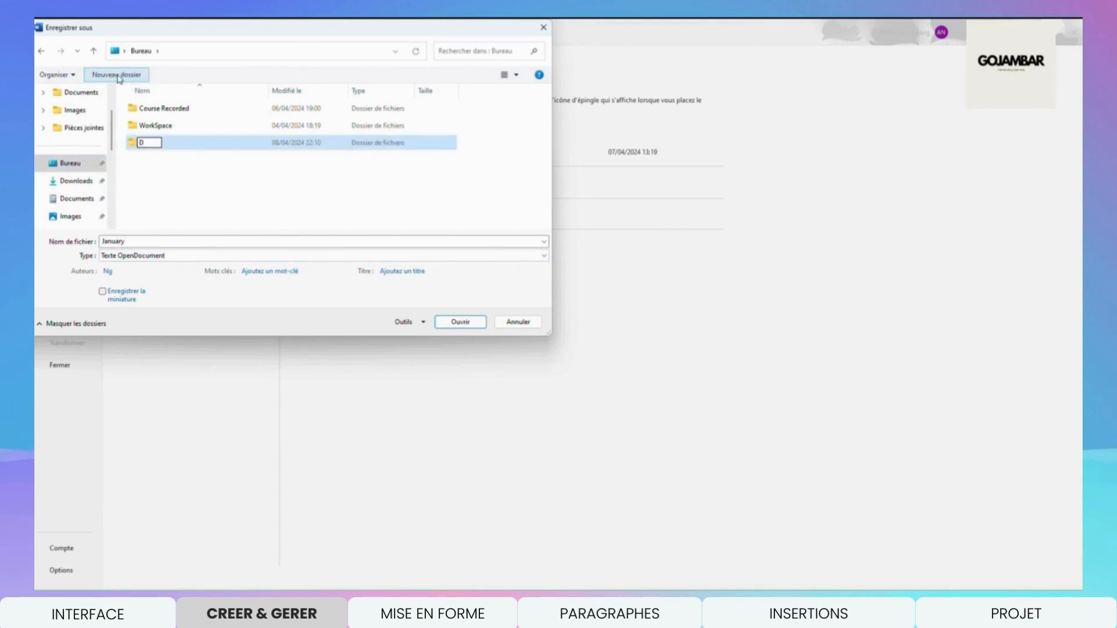
text(ocs word)
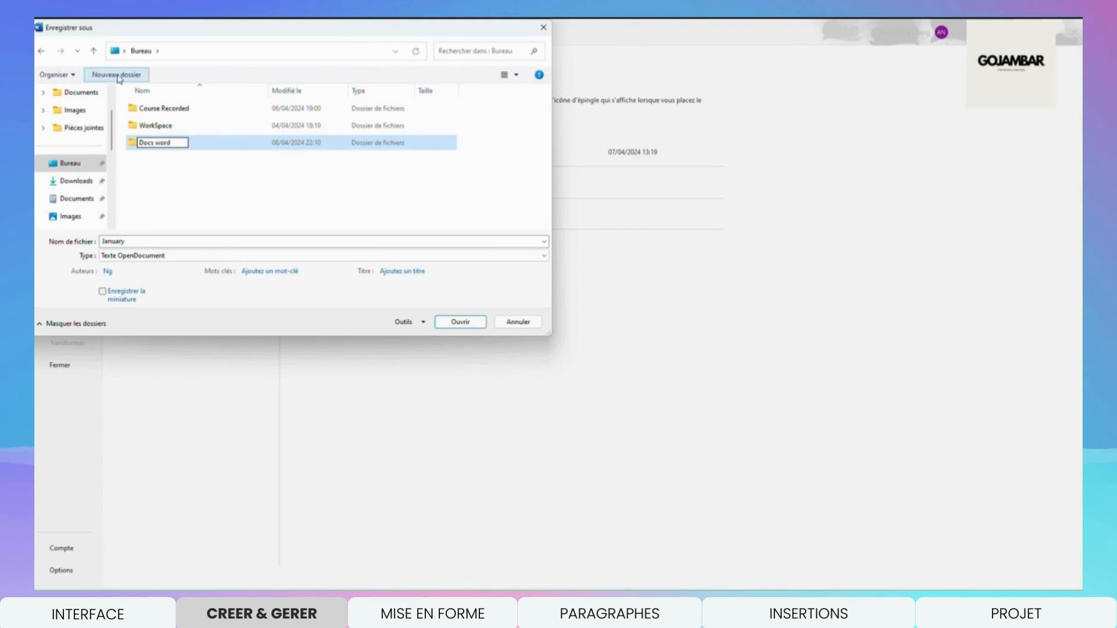
key(Return)
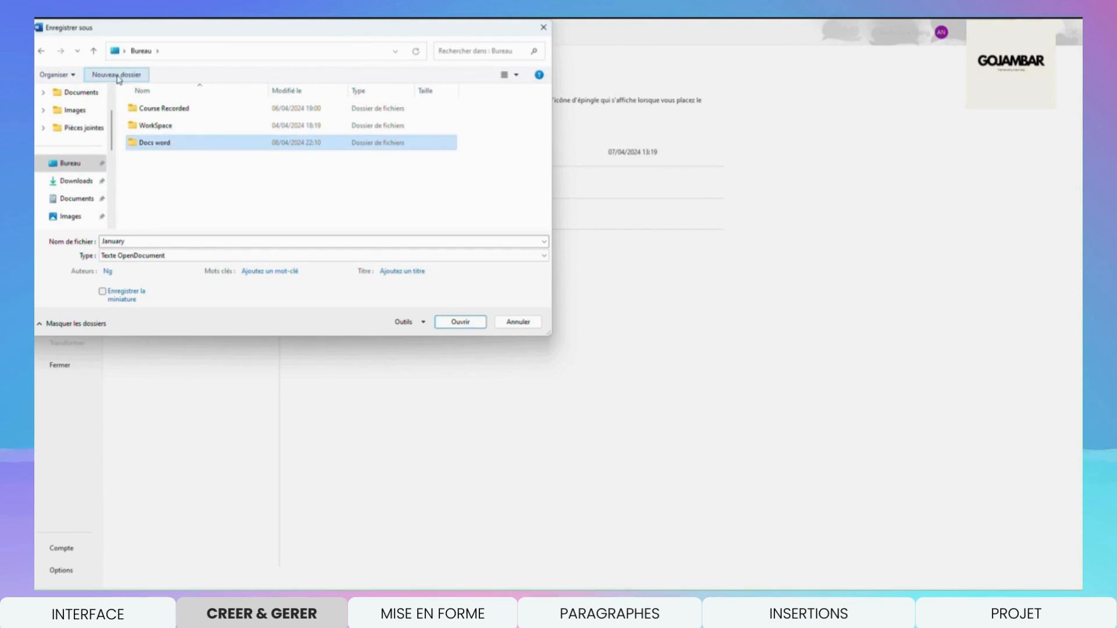
double_click(160, 148)
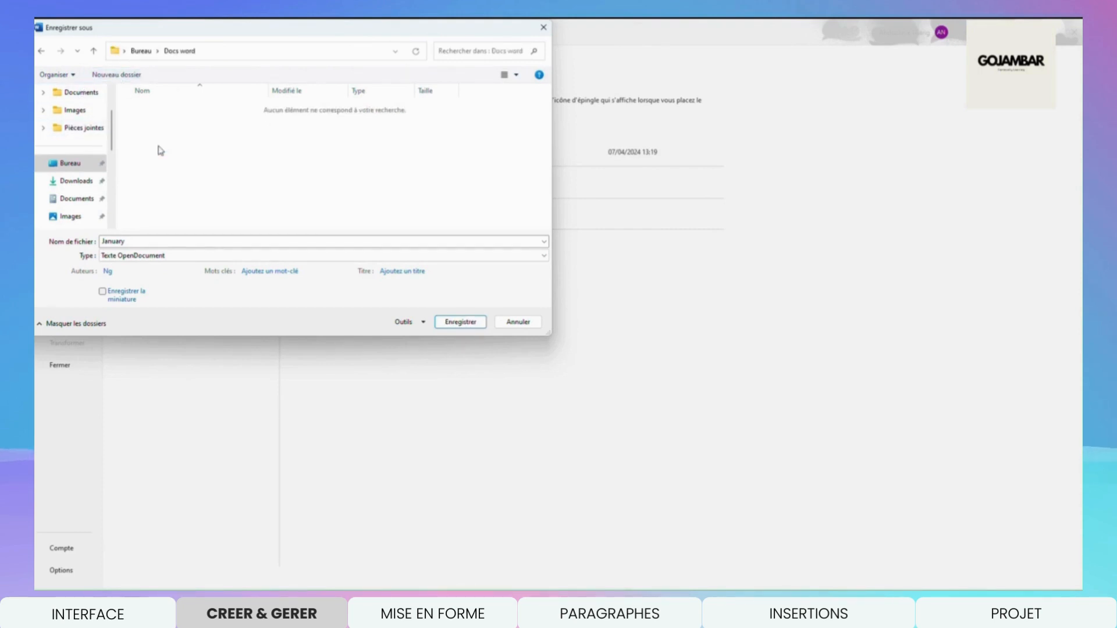
- Name the file "Calendrier", set its type to Document Word and save it
double_click(134, 244)
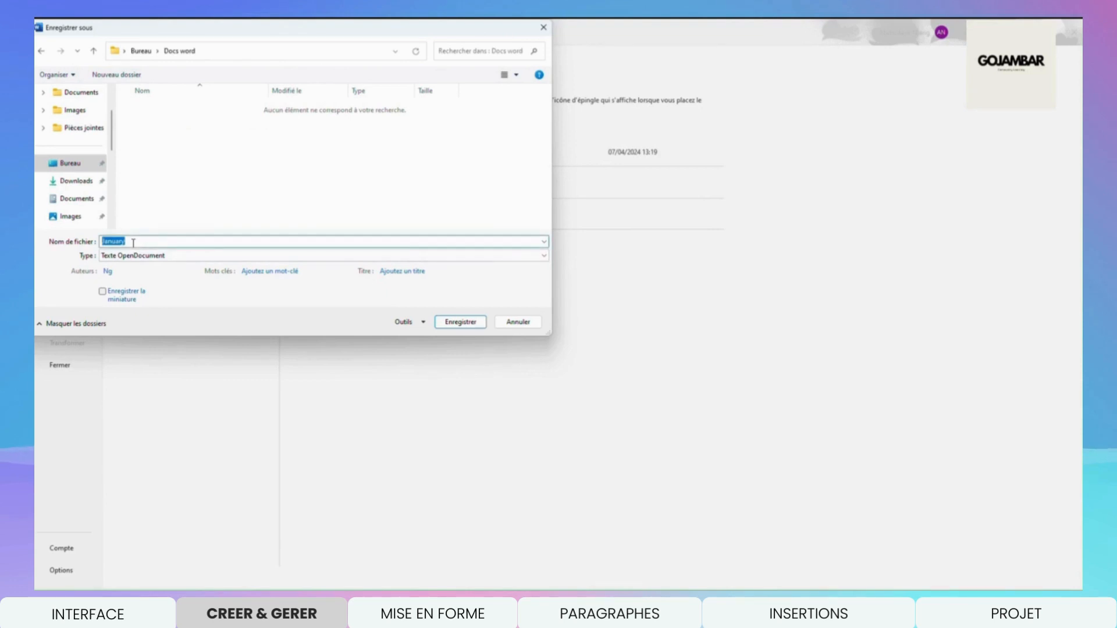
text(C)
key(BackSpace)
text(Calendrier)
click(520, 262)
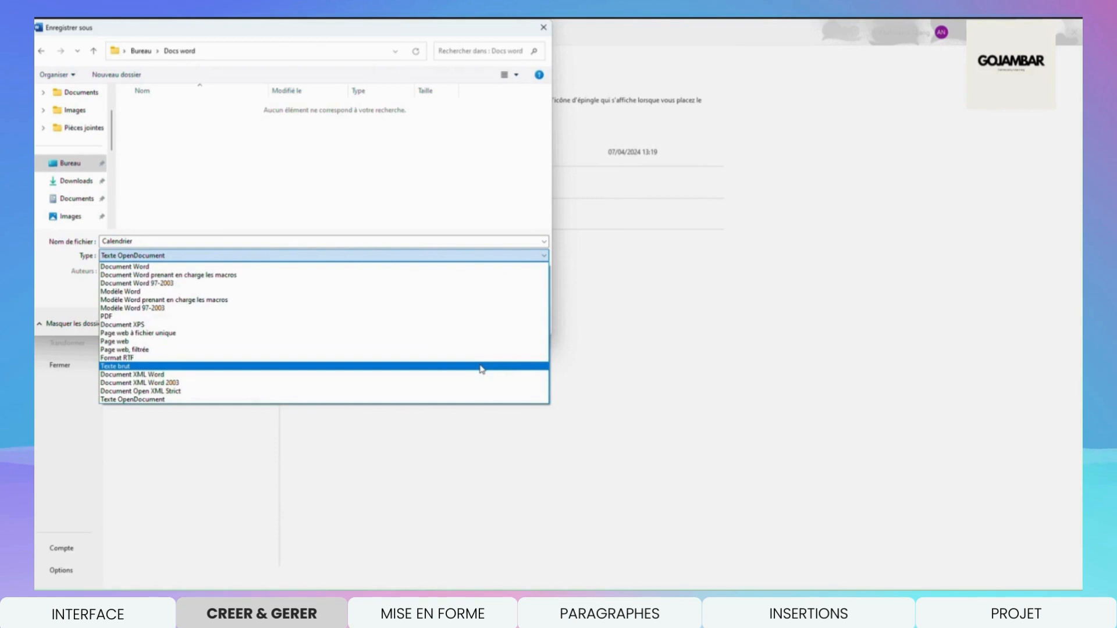
click(137, 269)
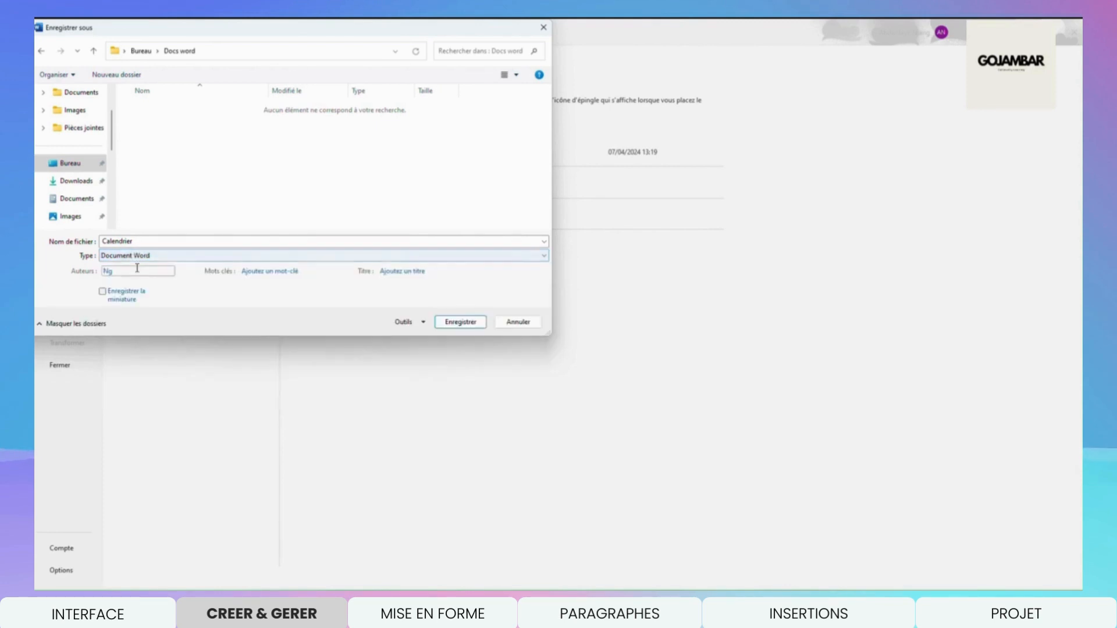
click(459, 322)
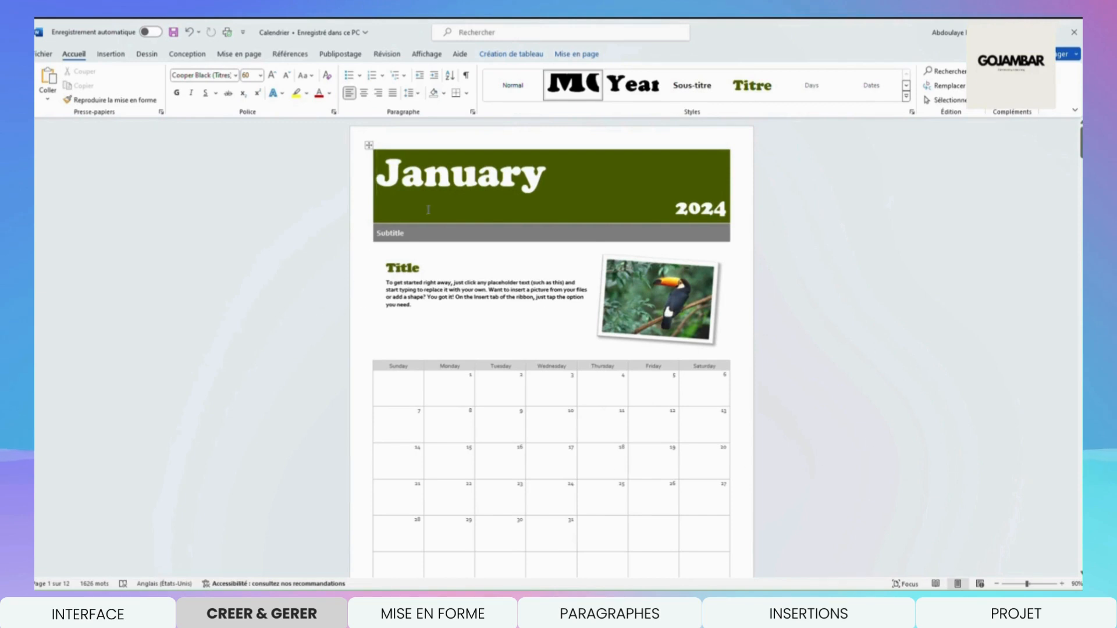
- Close the calendar document and reopen Calendrier from the Docs word folder
click(1072, 33)
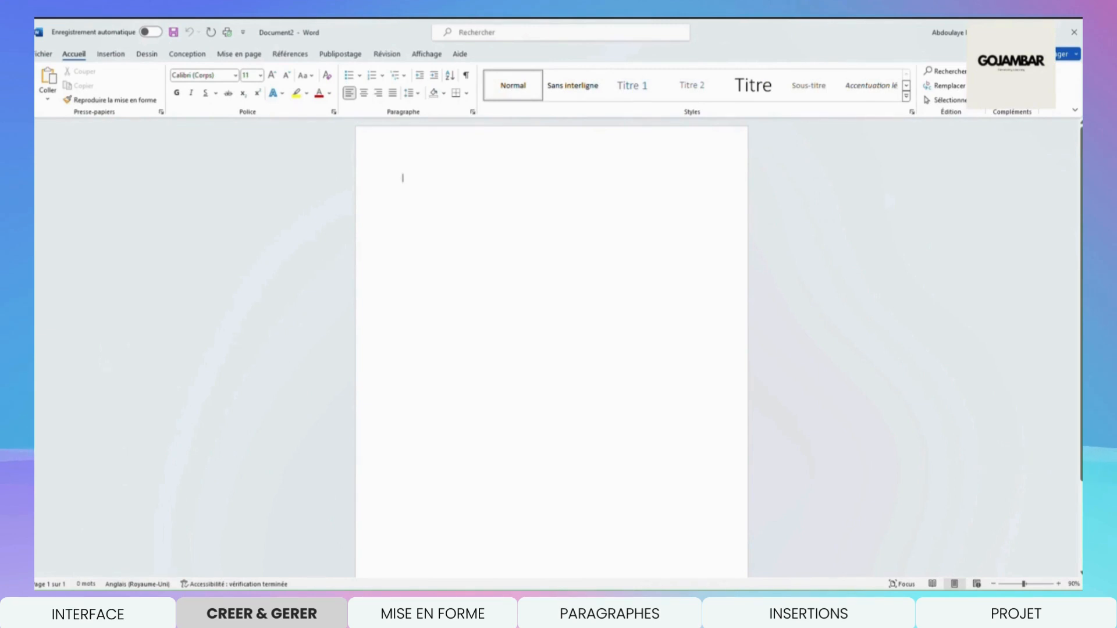
click(44, 55)
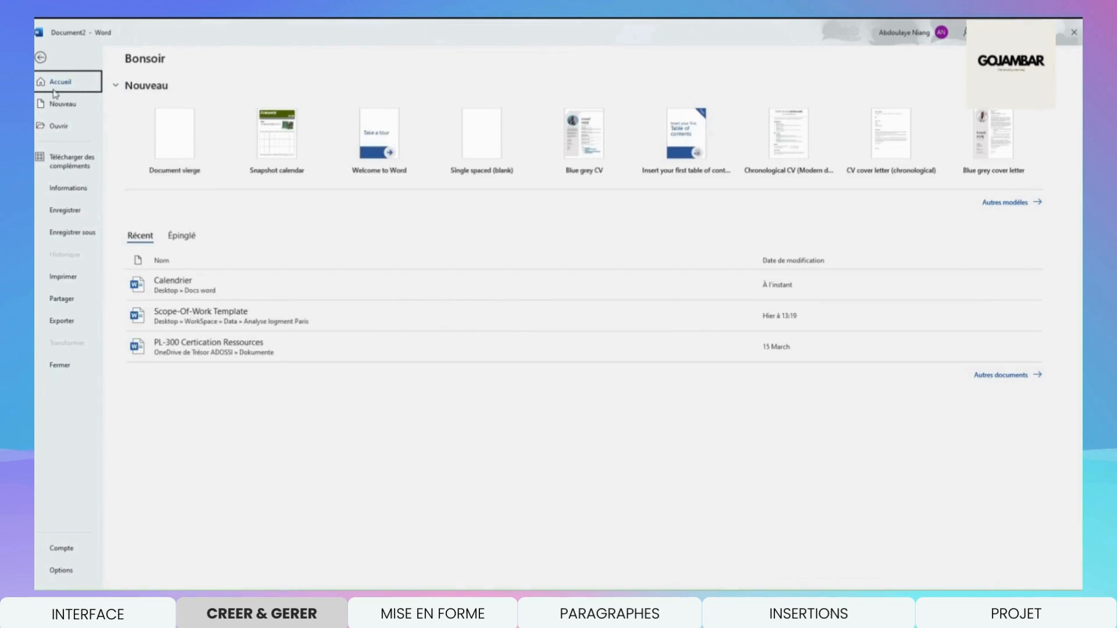
click(58, 128)
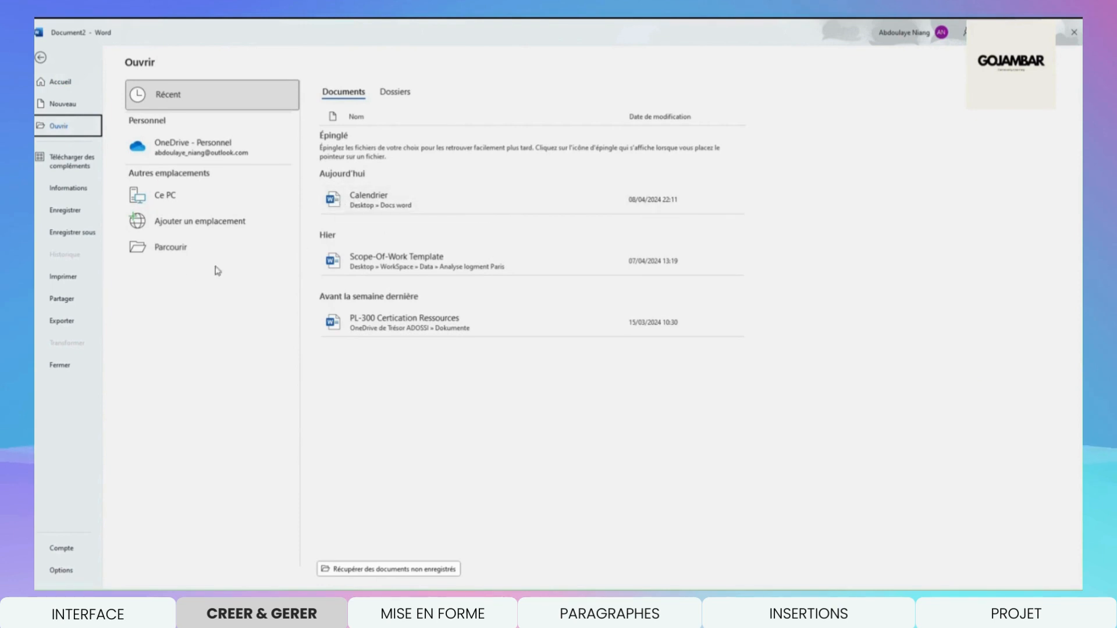
click(170, 250)
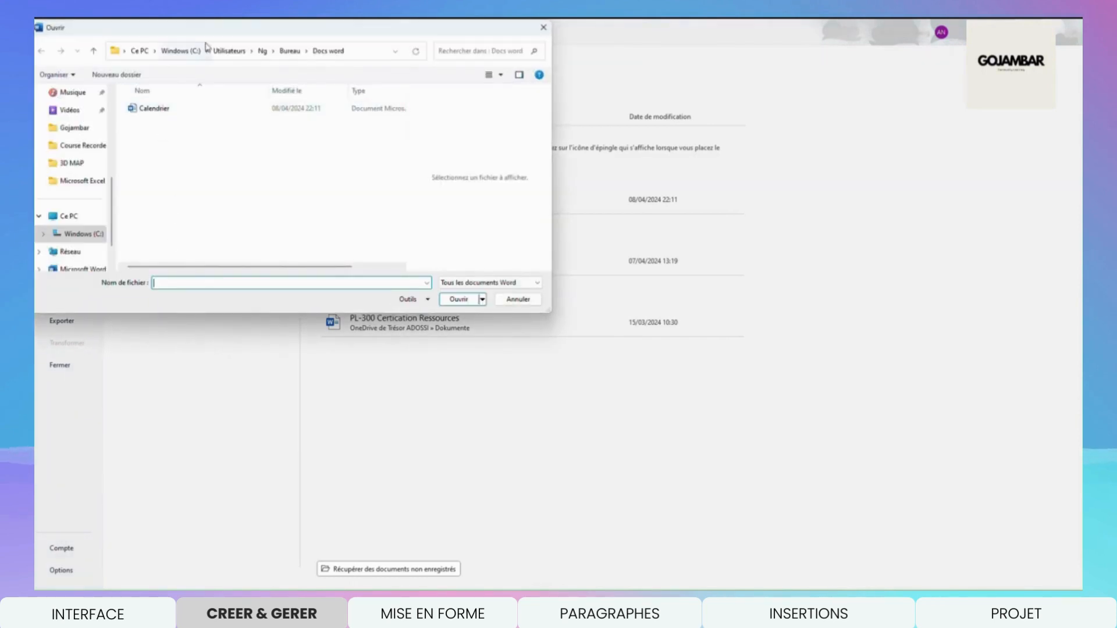
click(158, 114)
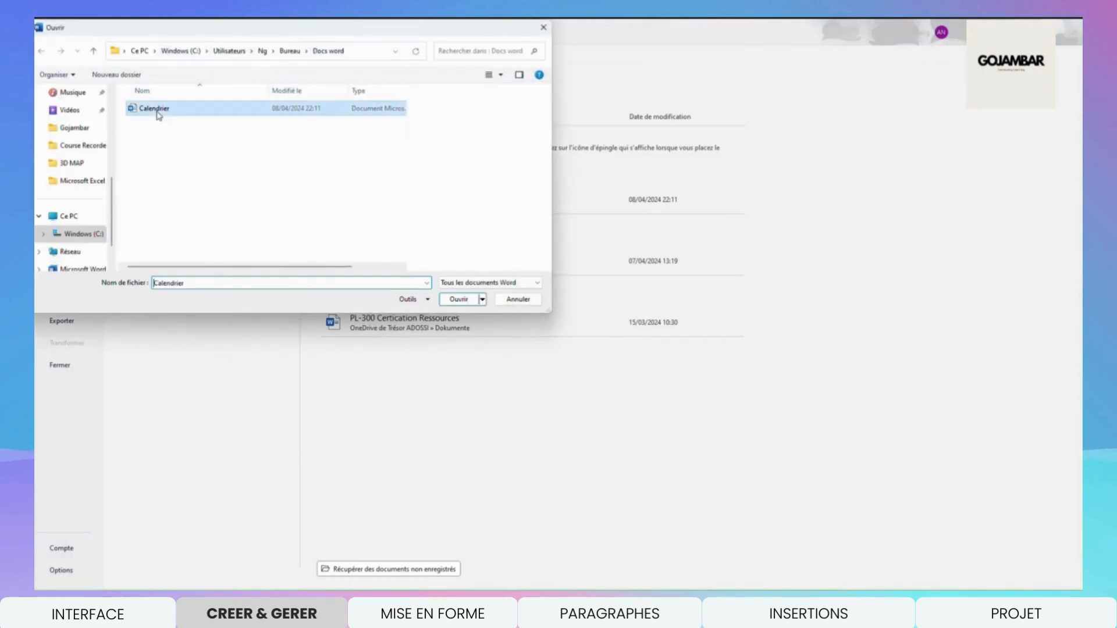
click(457, 299)
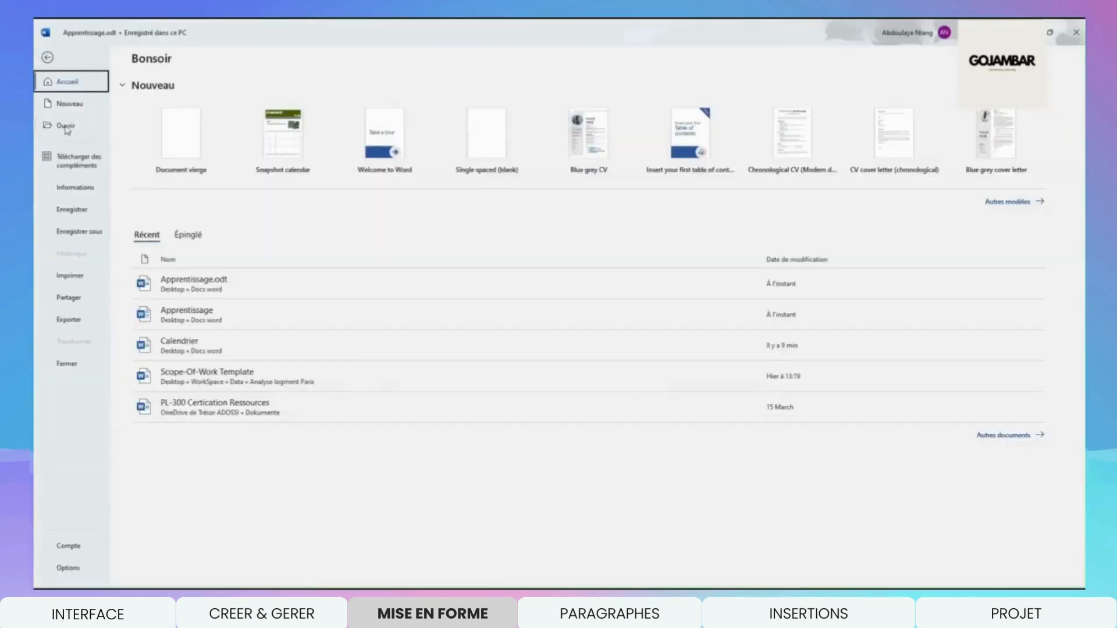
- Open the OpenDocument text file Apprentissage from the Docs word folder
click(66, 127)
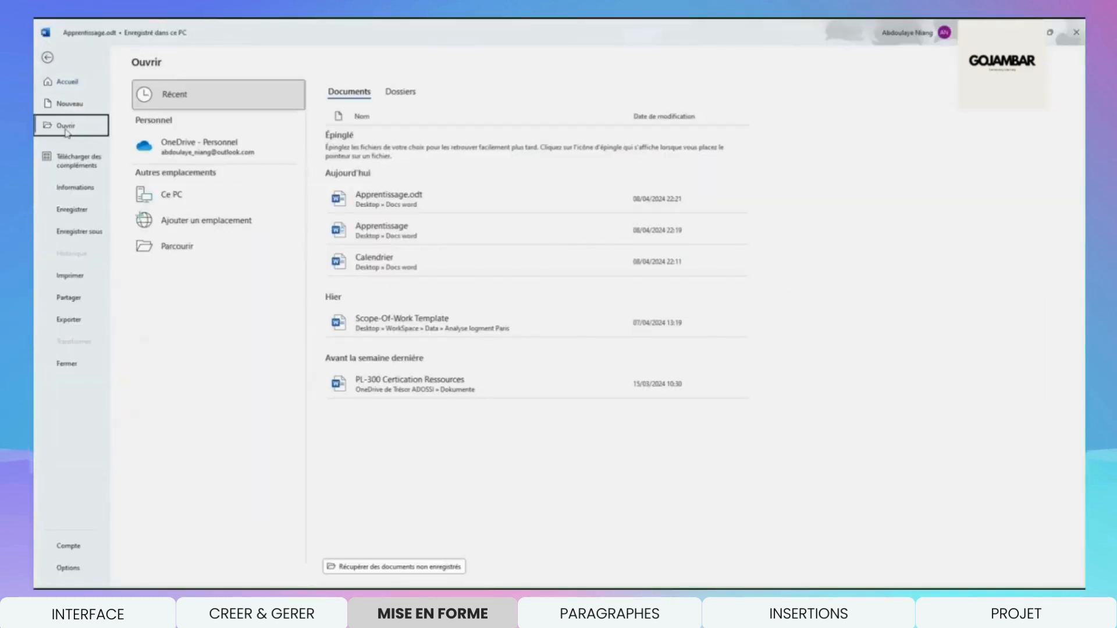
click(177, 246)
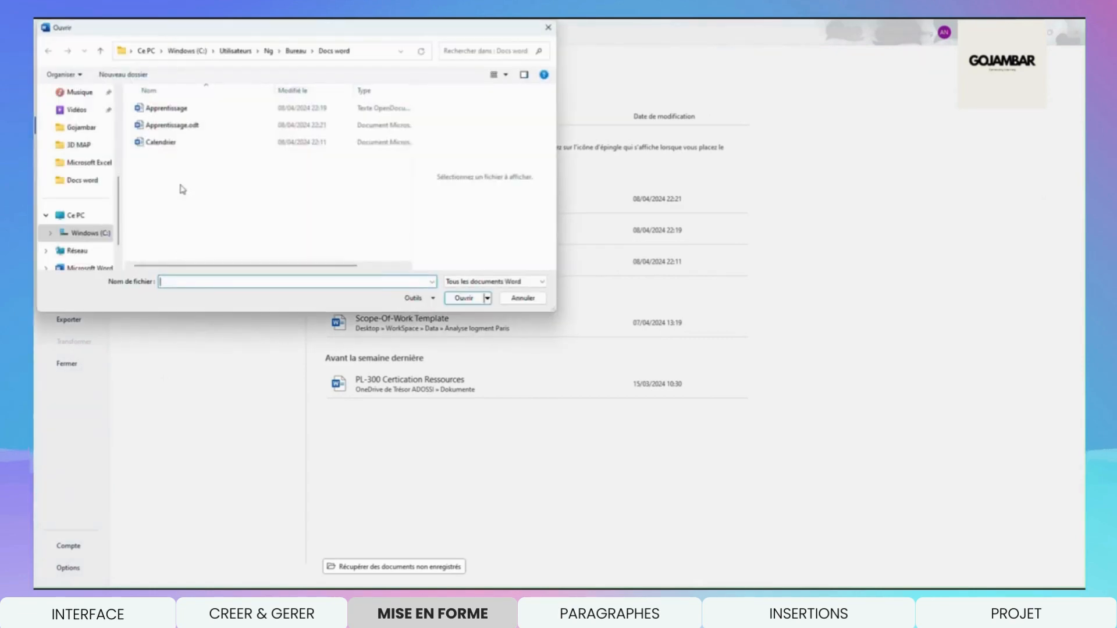
click(168, 110)
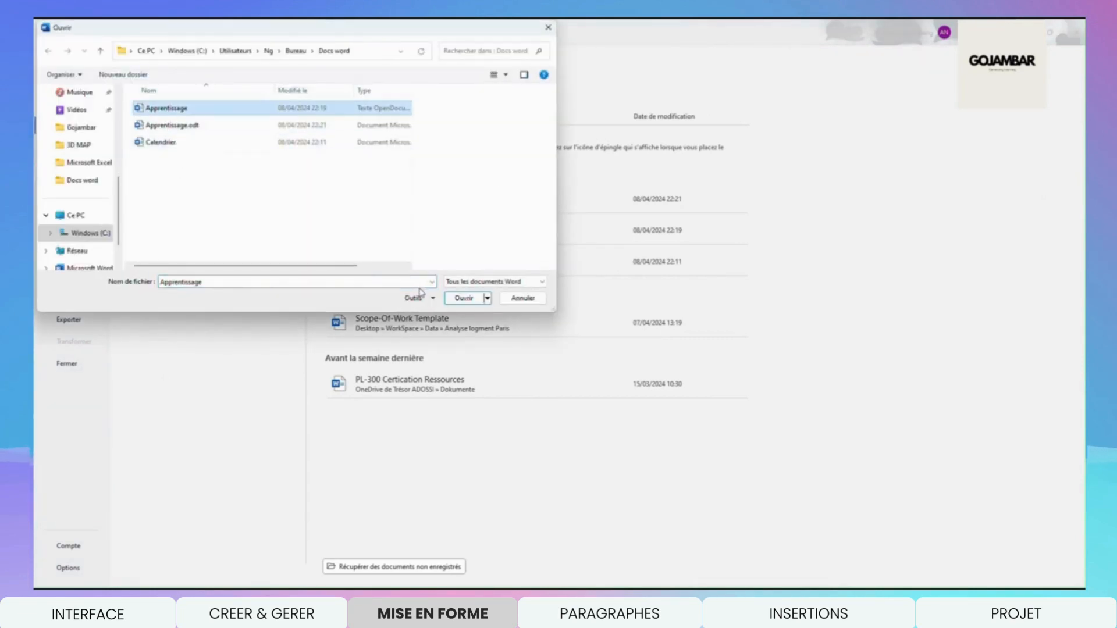
click(470, 301)
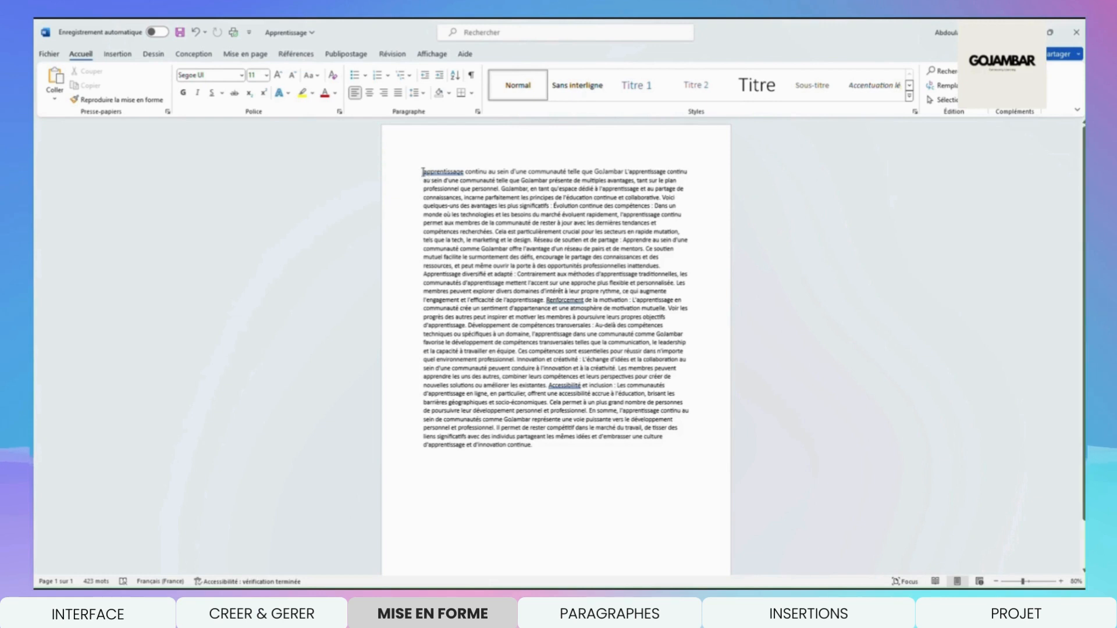
- Select and deselect the whole text, and look through the available fonts for the word "avantages" without applying one
drag(422, 171, 624, 447)
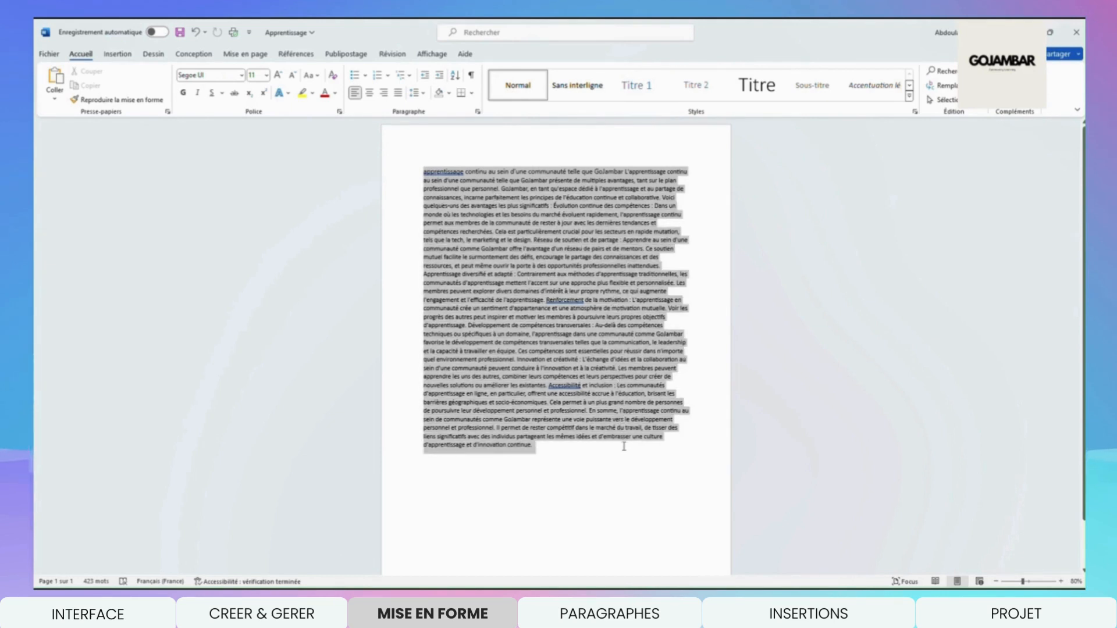
click(568, 320)
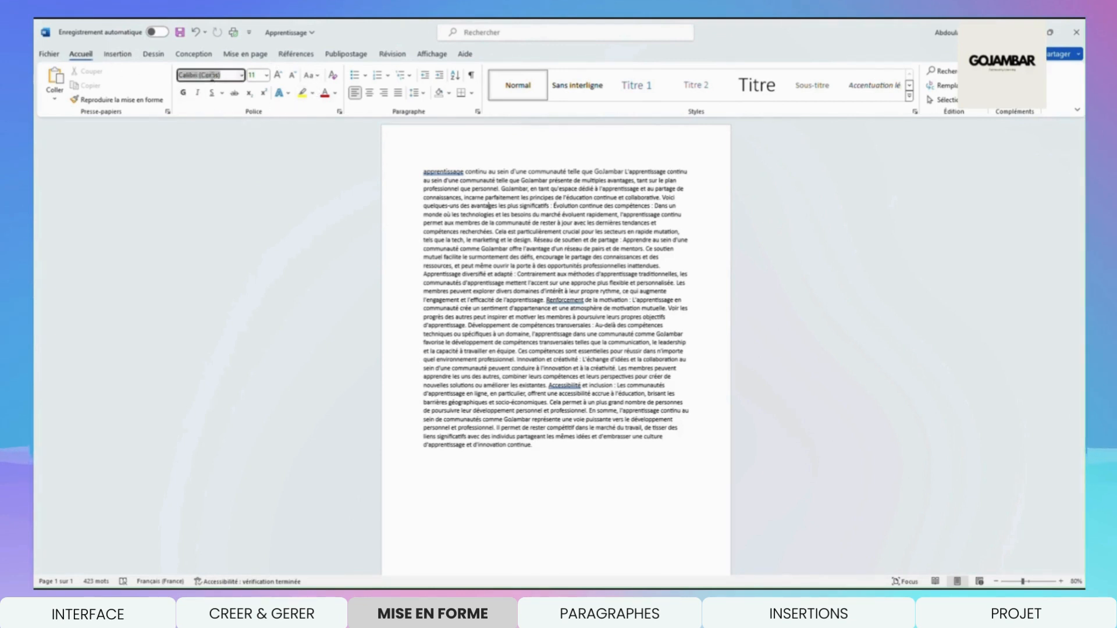
click(242, 76)
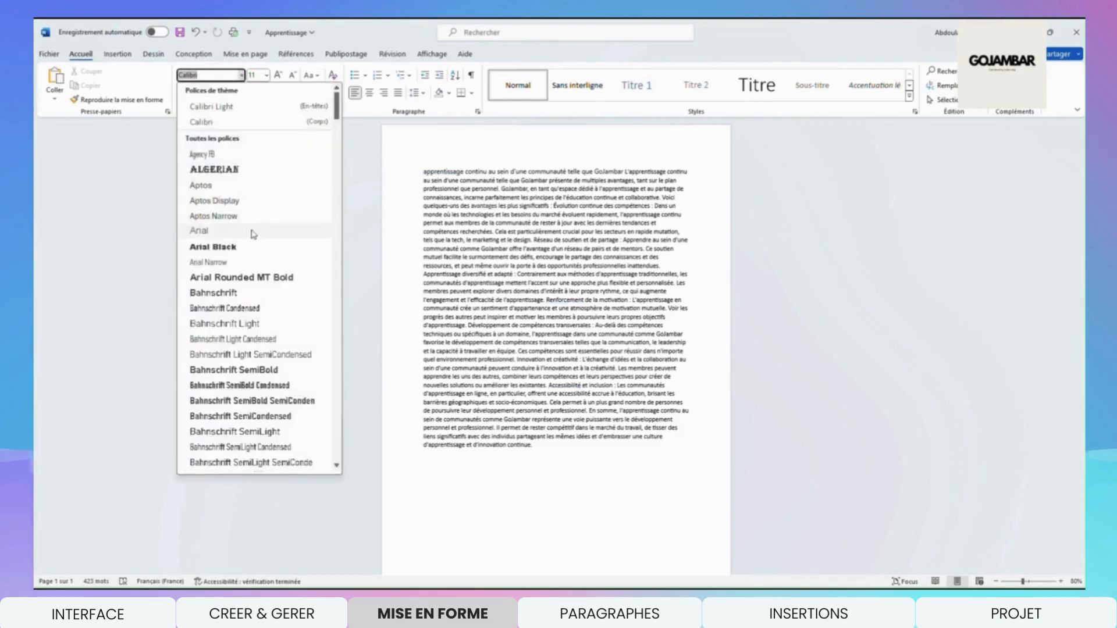
scroll(260, 260, down, 5)
scroll(263, 268, up, 4)
scroll(262, 271, up, 3)
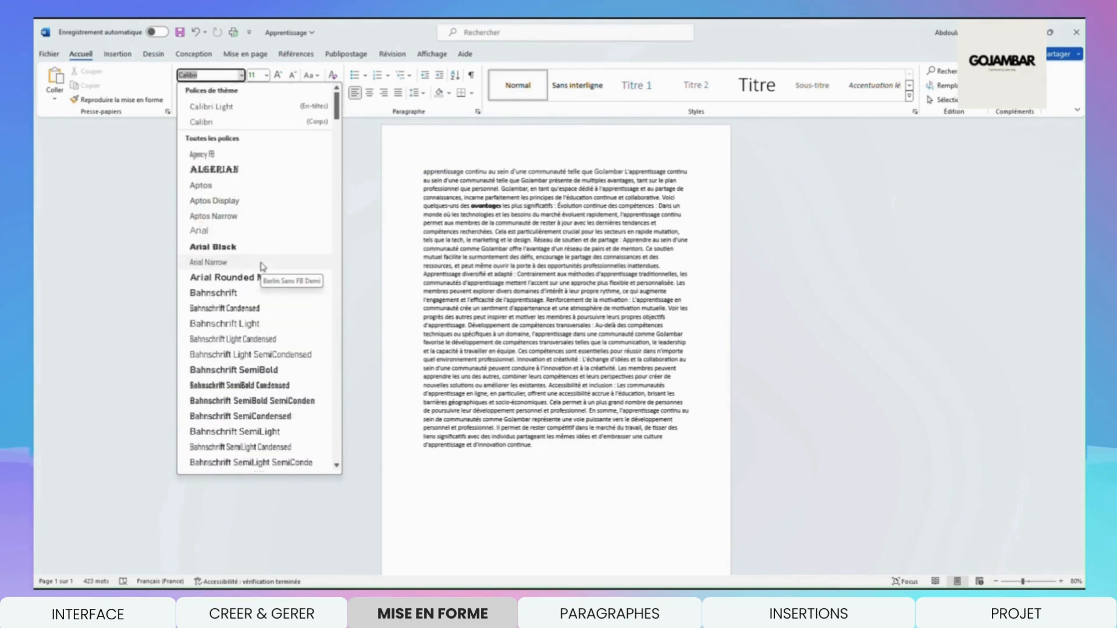
click(423, 150)
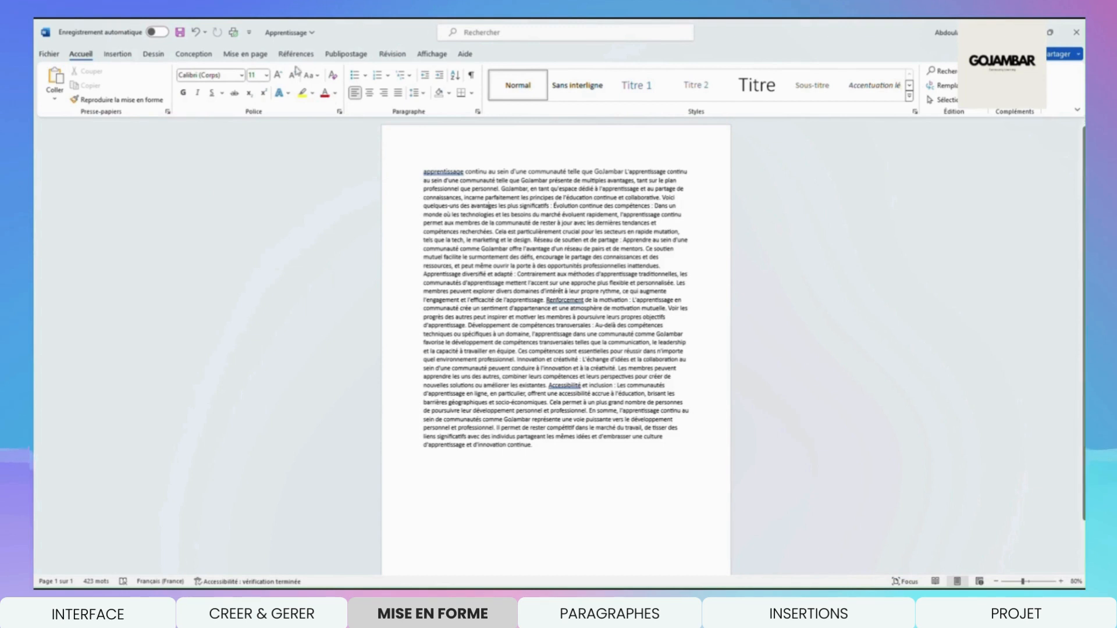
- Look through the font list in the Police dialog and cancel without changing anything
click(340, 112)
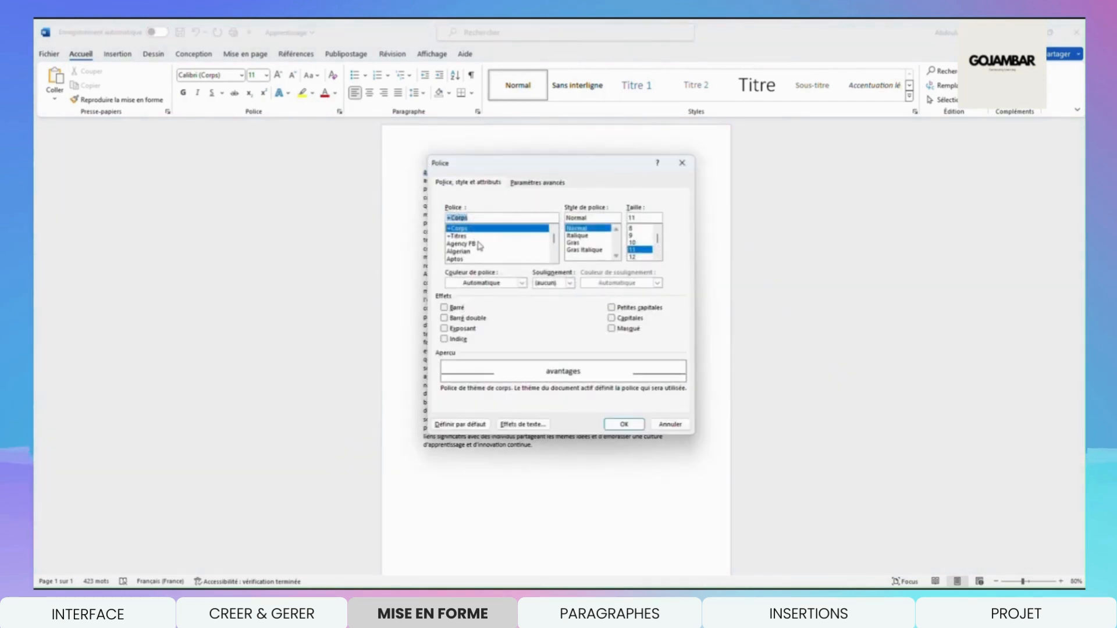
scroll(512, 240, down, 8)
scroll(512, 240, down, 10)
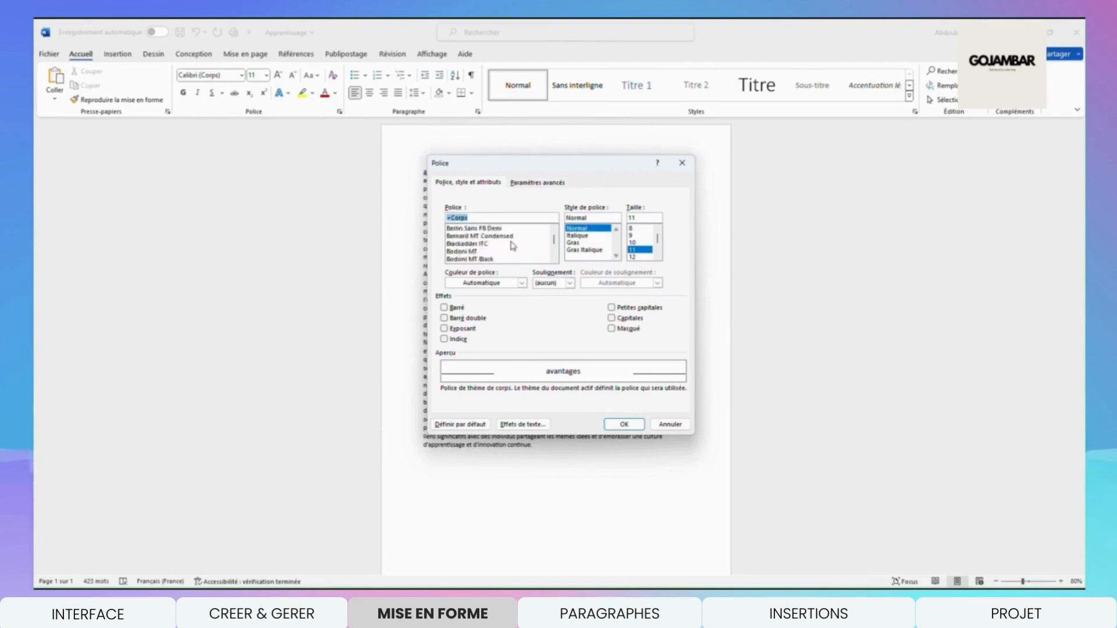
scroll(512, 246, down, 6)
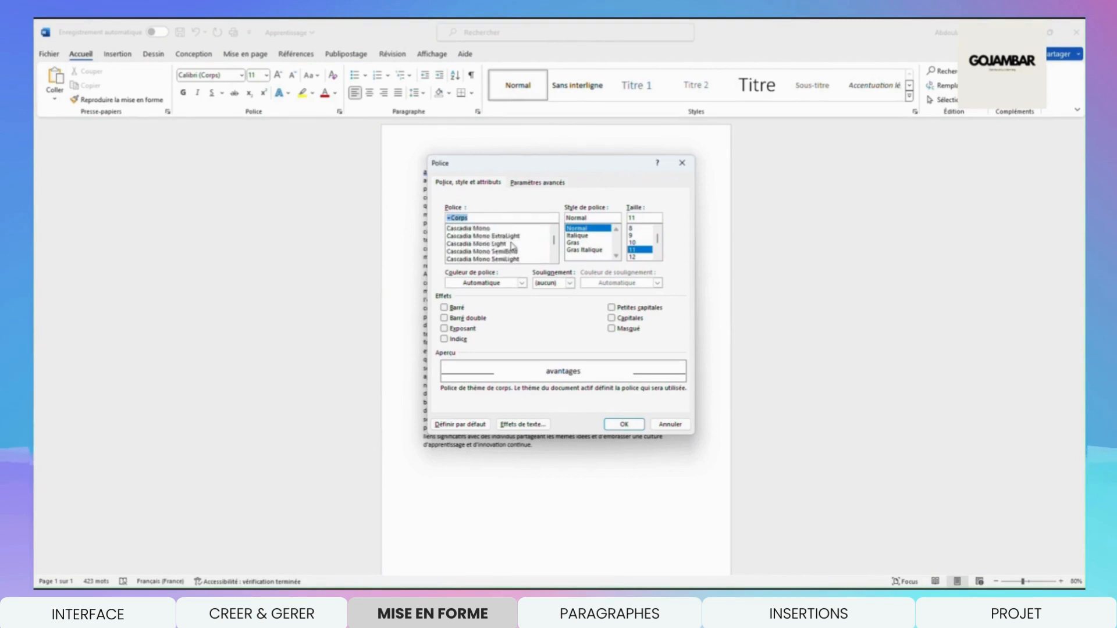
click(668, 424)
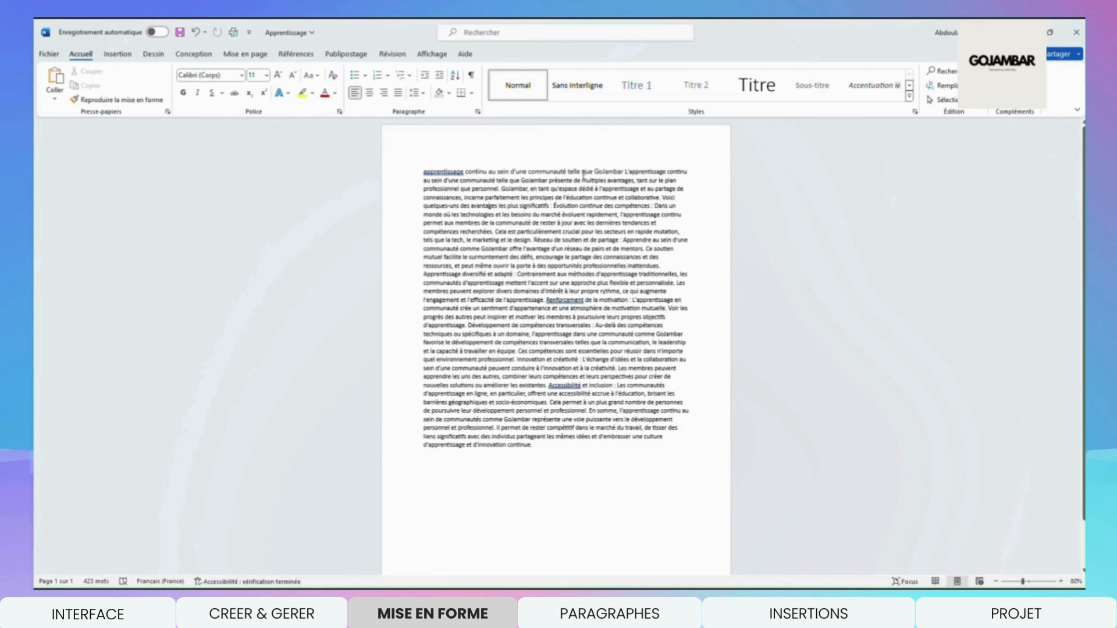
- Put the opening line ending in "GoJambar" in its own paragraph as the title, and capitalise its first word as "Apprentissage"
click(626, 173)
key(Return)
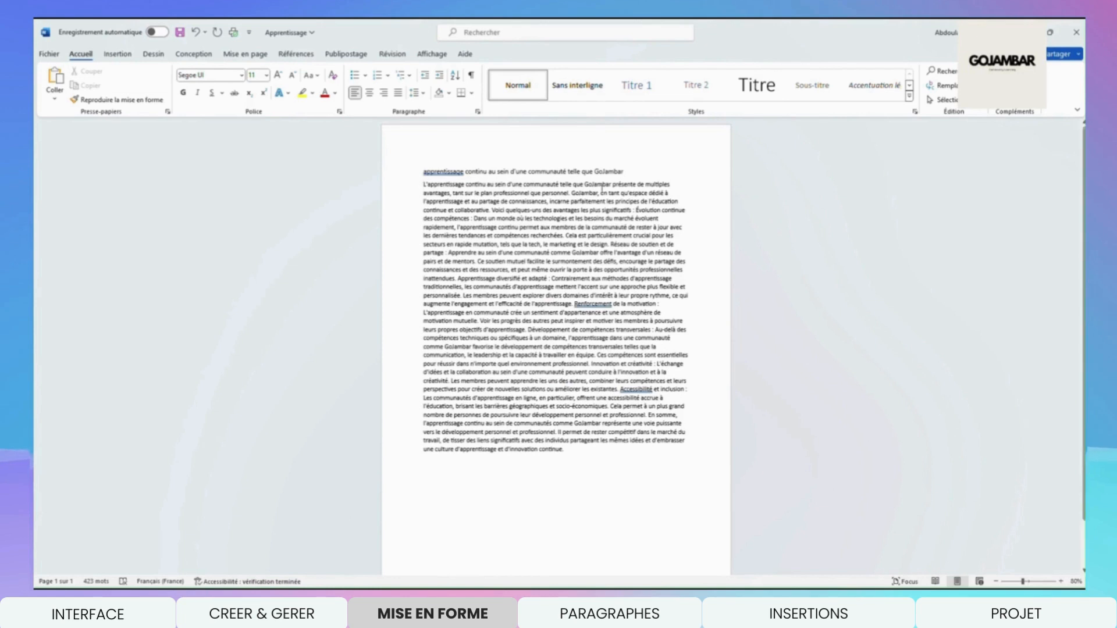
key(Up)
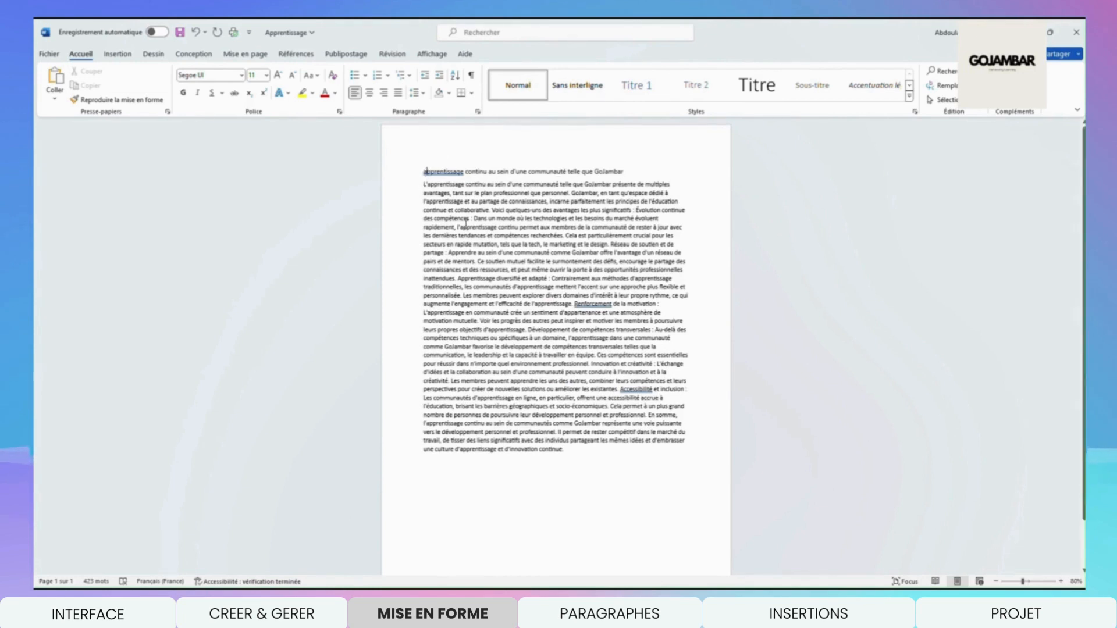
key(Delete)
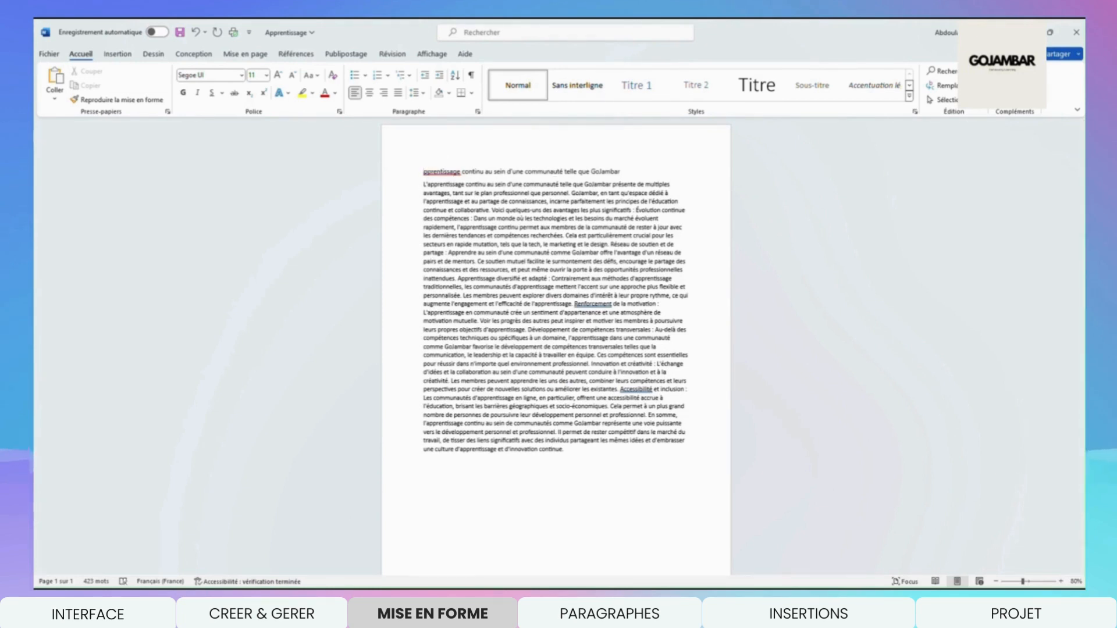
text(A)
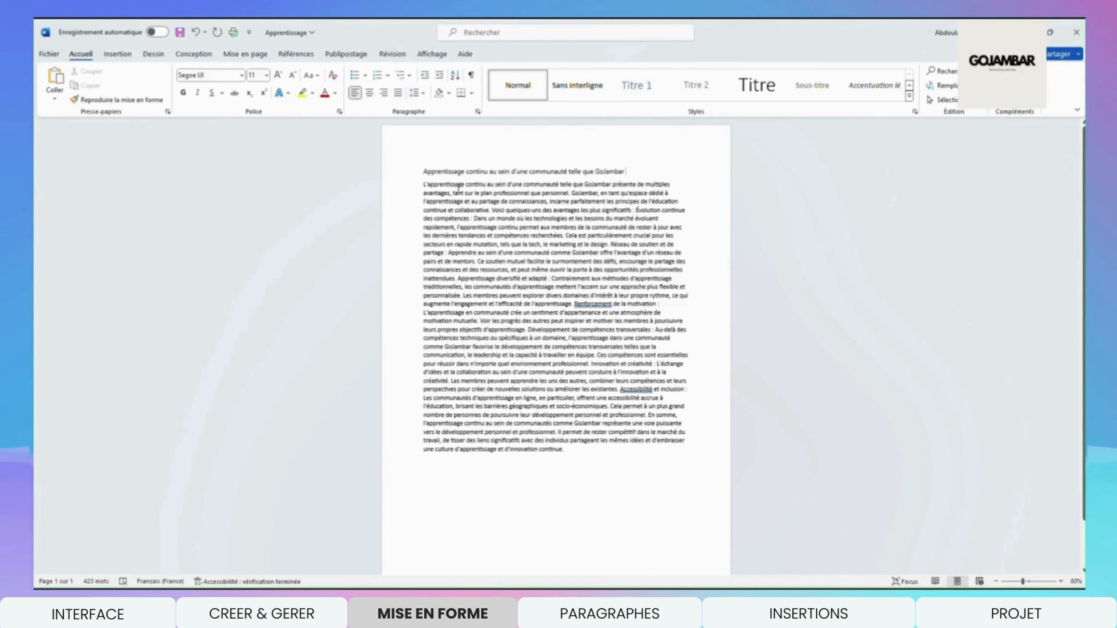
- Try Tahoma on the whole text, settle on Times New Roman as its font, and clear the selection
drag(424, 169, 633, 452)
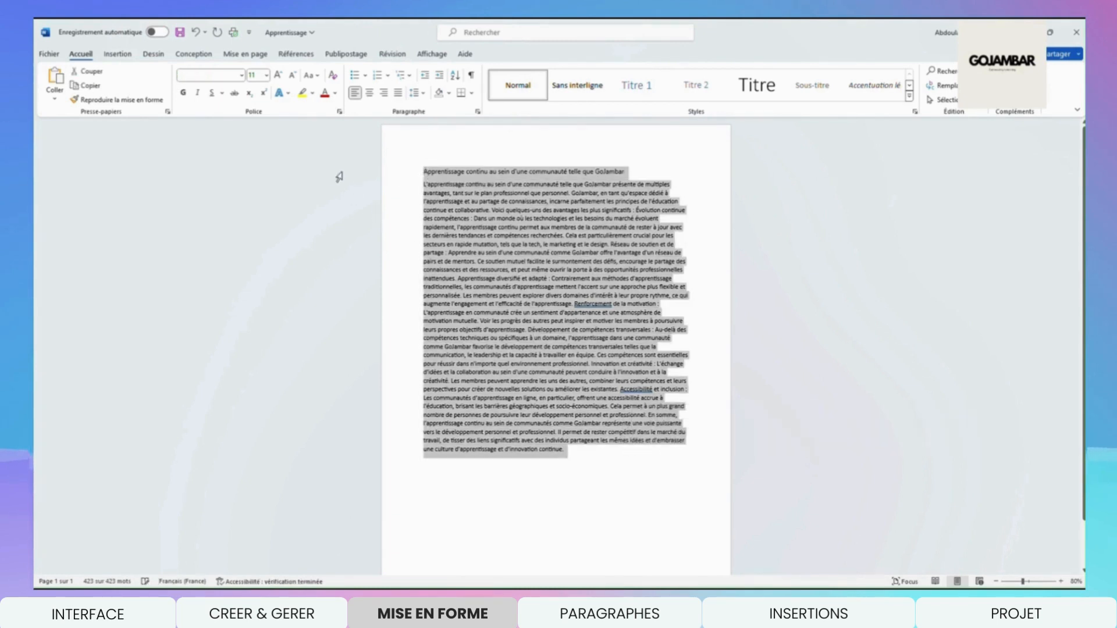
click(242, 75)
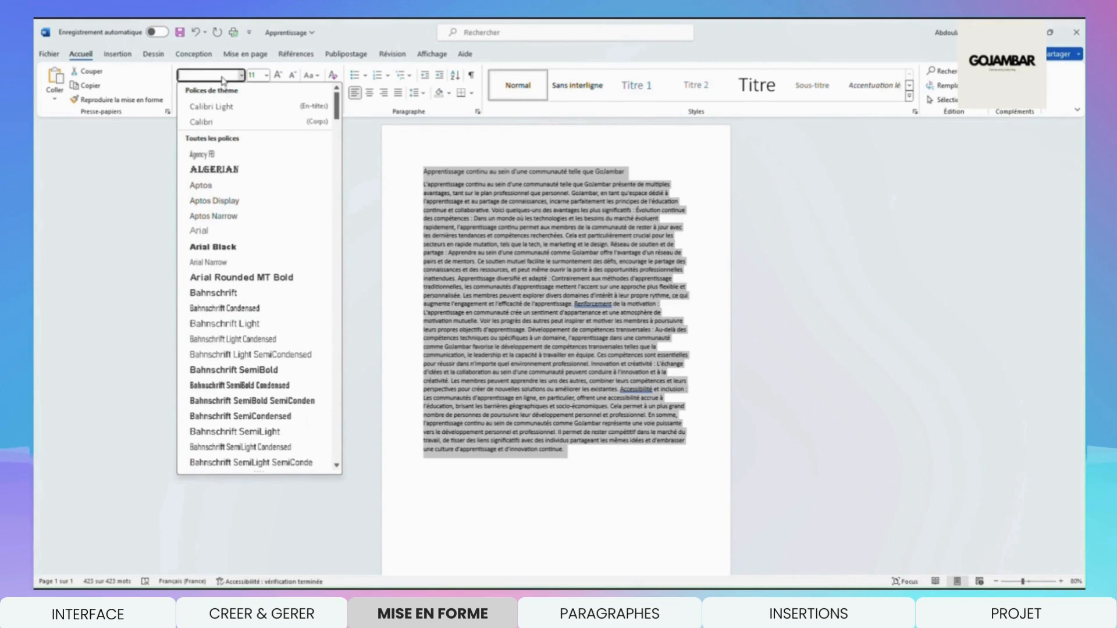
text(Tahoma)
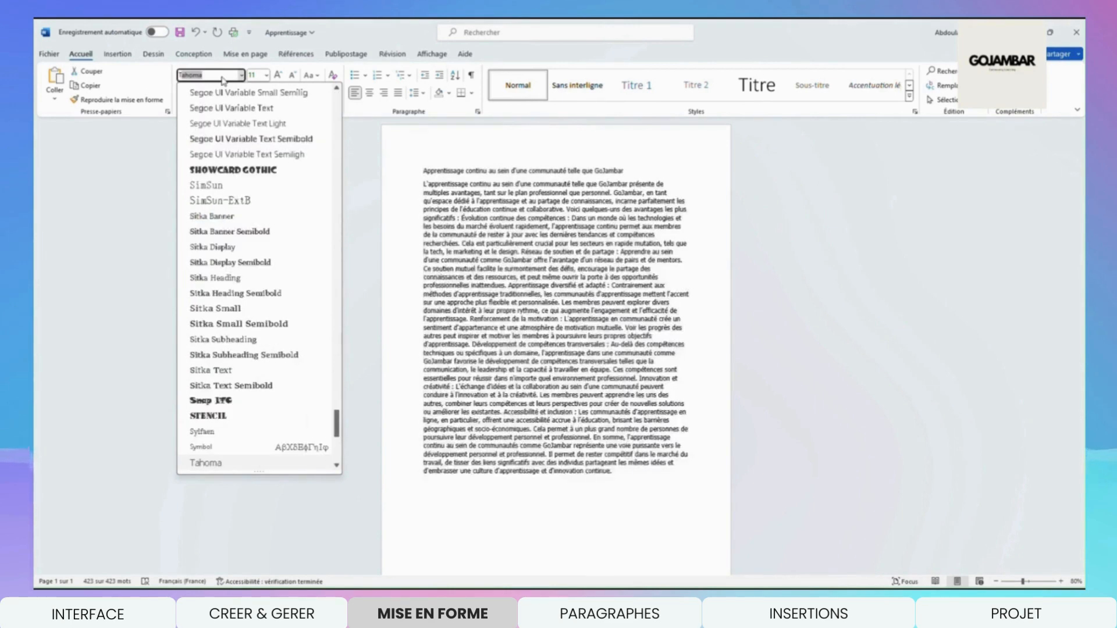
text(Times New R)
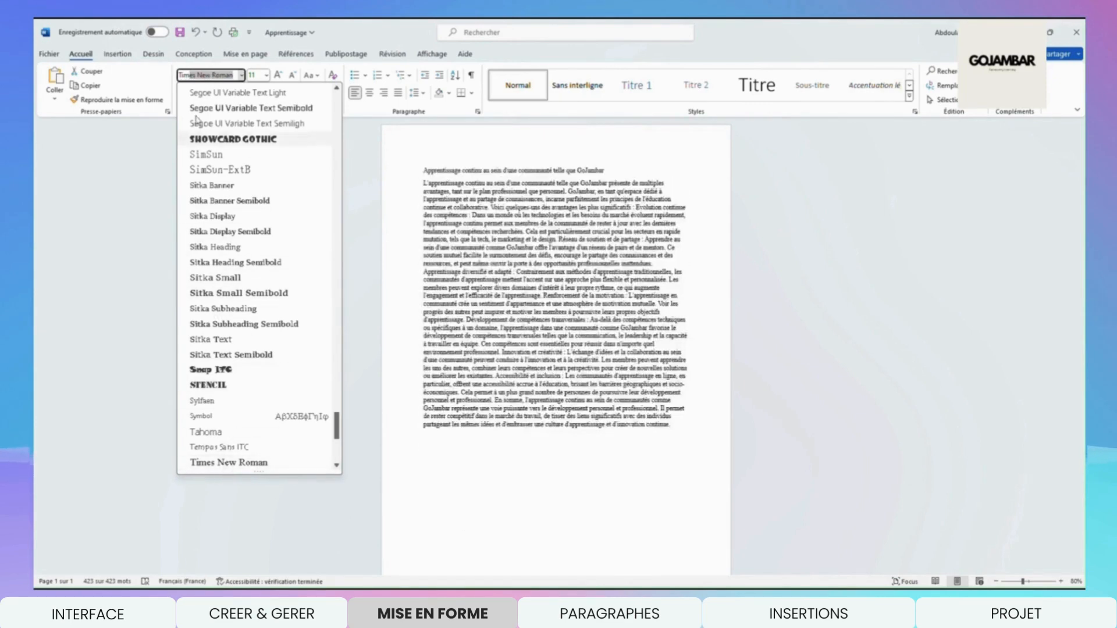
click(226, 46)
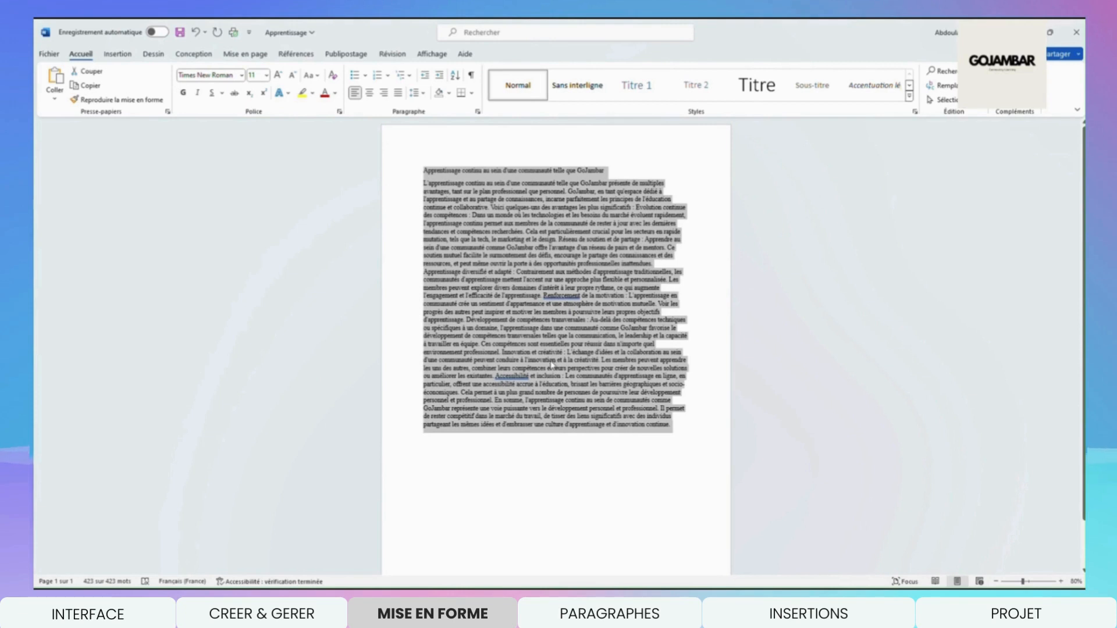
scroll(539, 362, down, 1)
scroll(527, 360, up, 1)
click(517, 338)
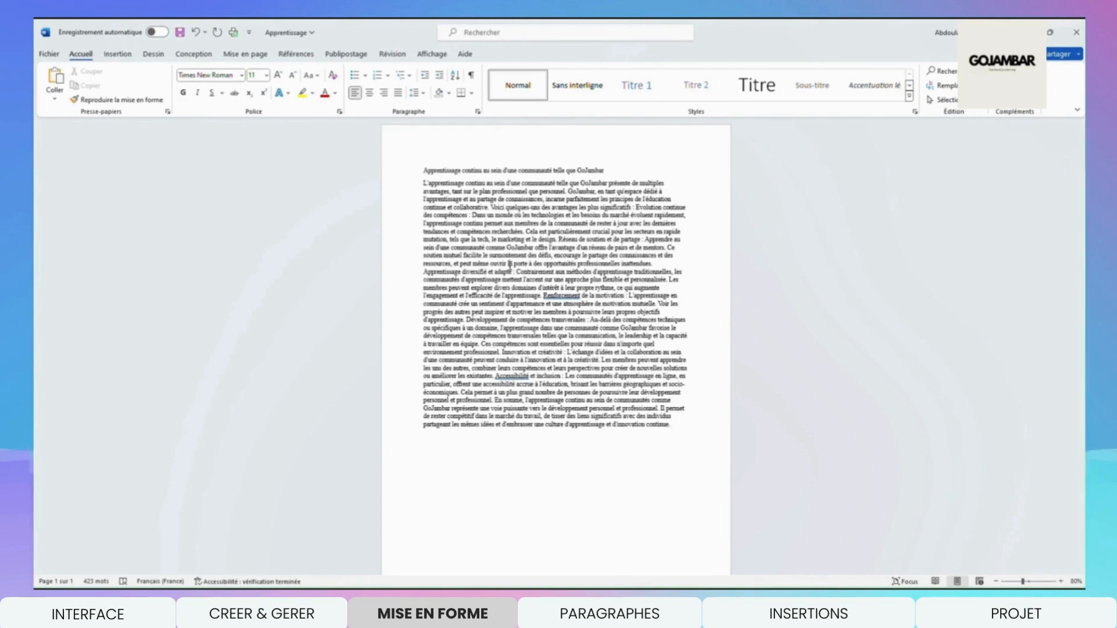
- Select and deselect the whole text, and view the available underline styles without applying one
key(ctrl+a)
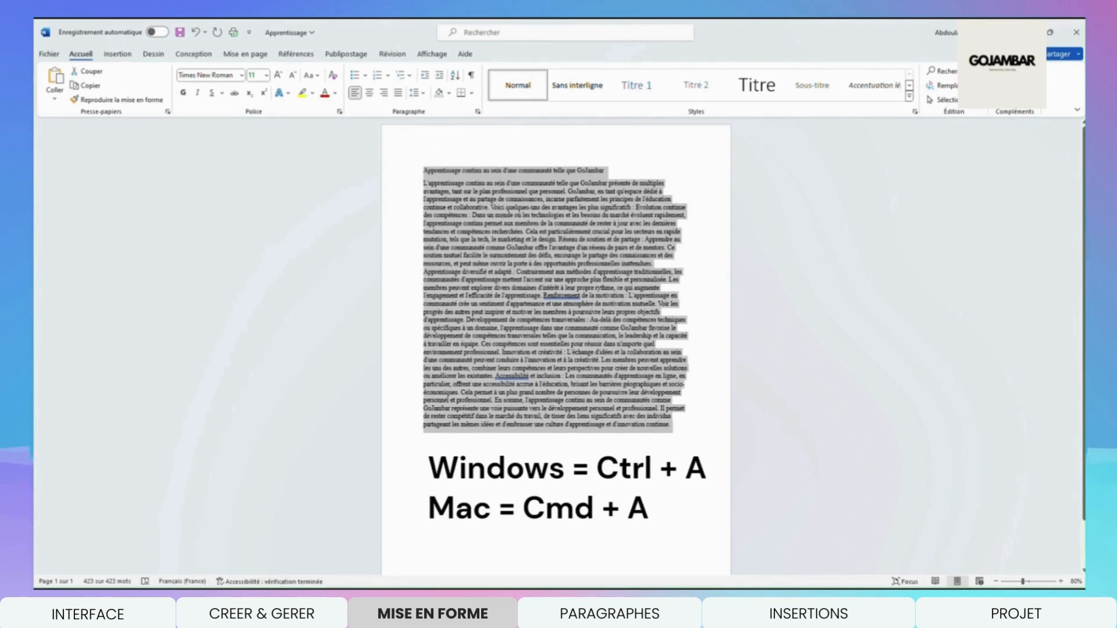
click(496, 216)
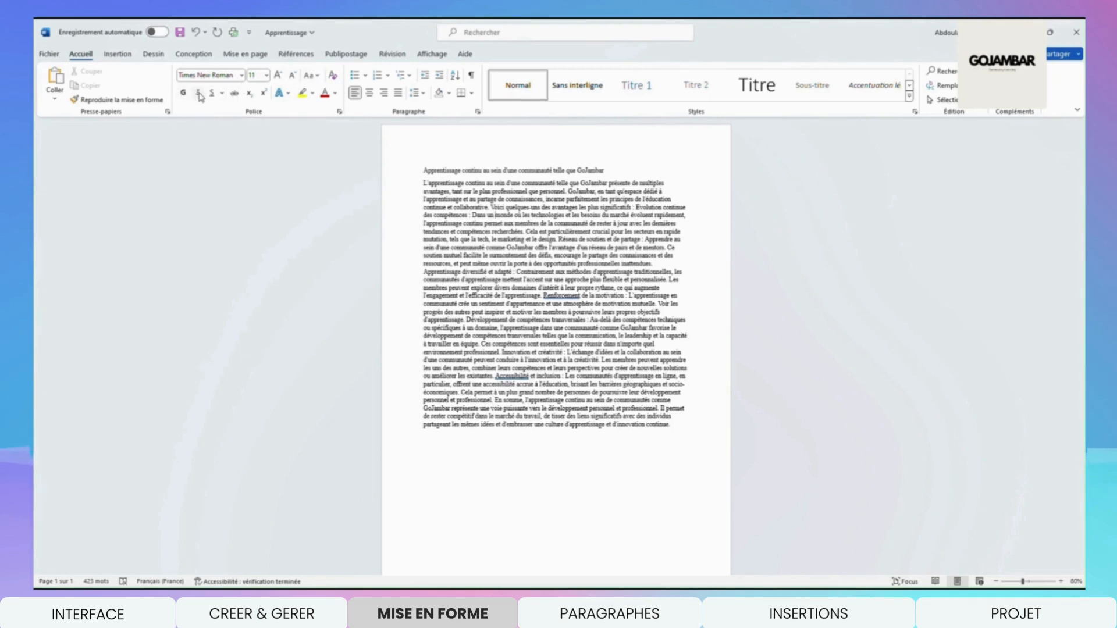
click(222, 93)
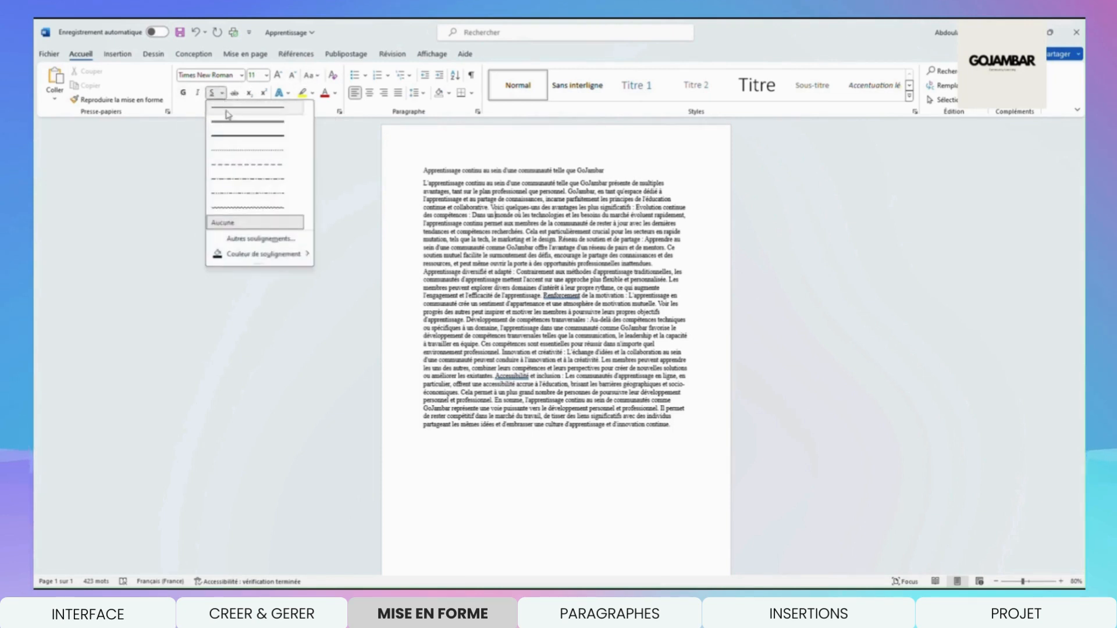
click(196, 107)
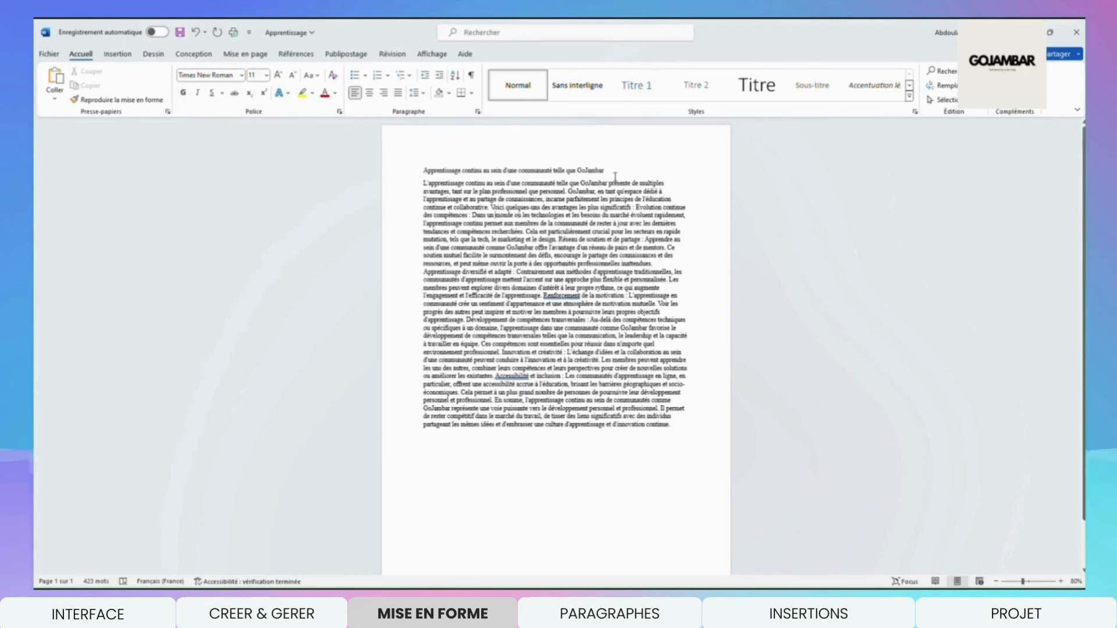
- Make the title line bold and enlarge it to size 18
drag(609, 171, 432, 173)
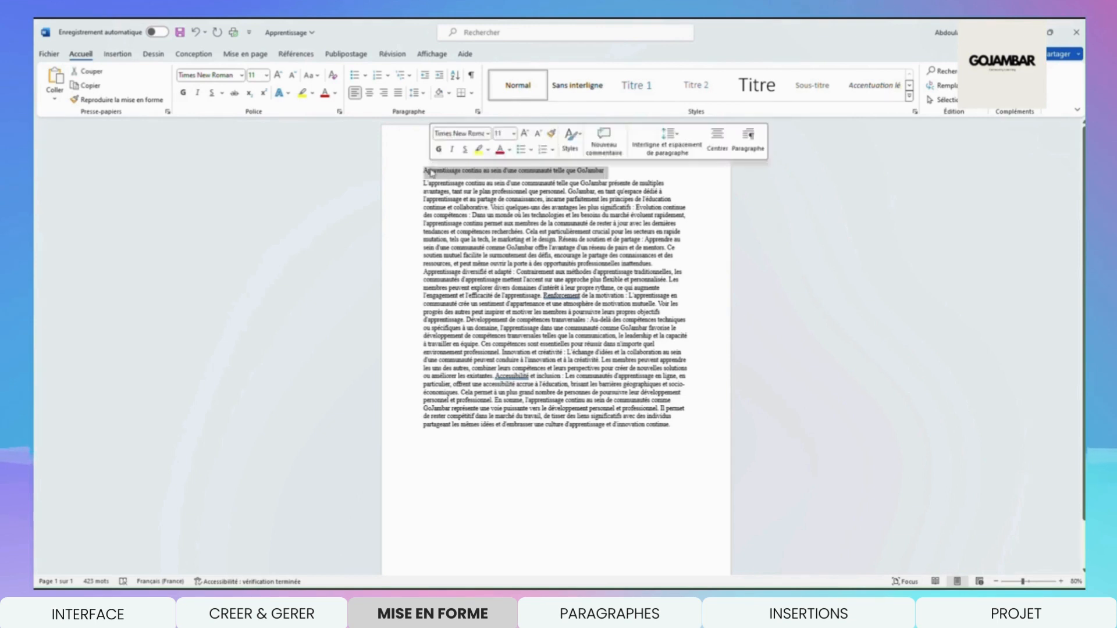
click(184, 93)
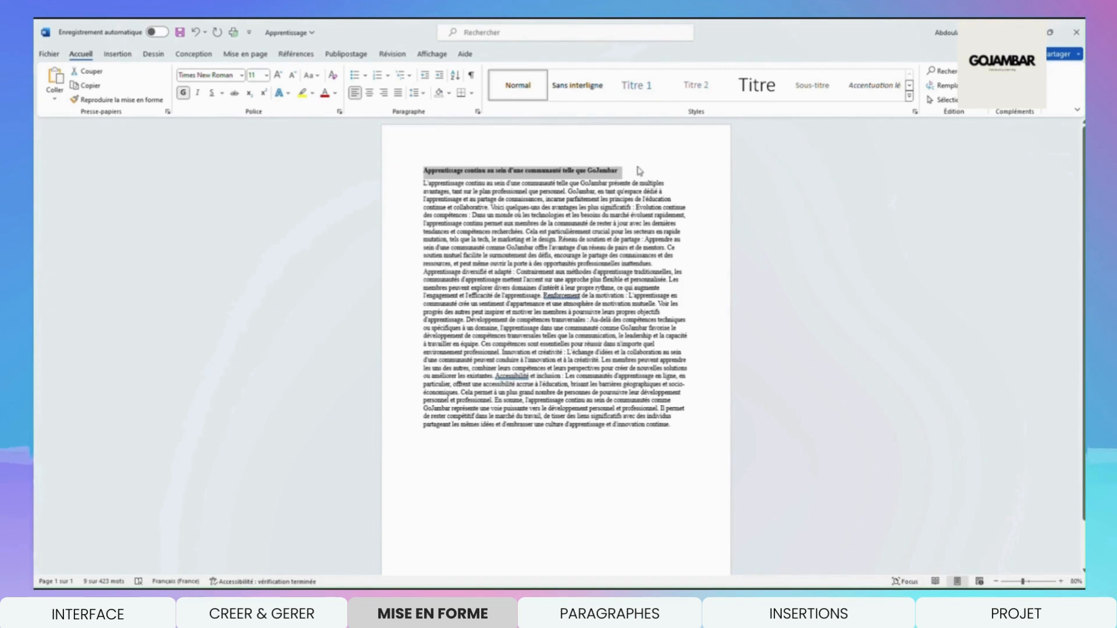
click(280, 77)
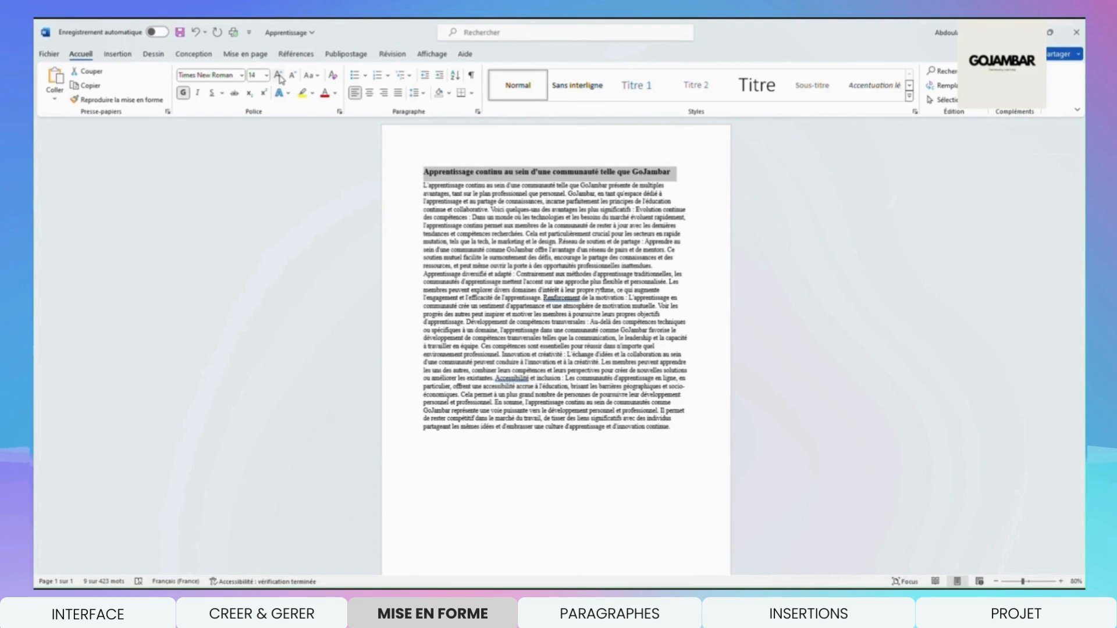
click(279, 76)
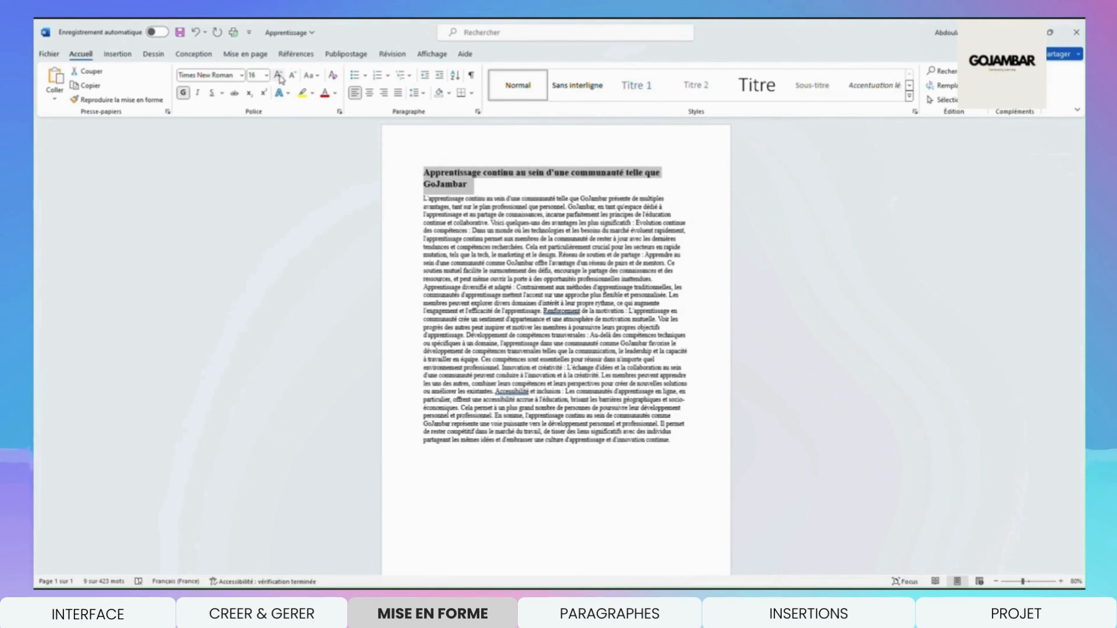
click(279, 76)
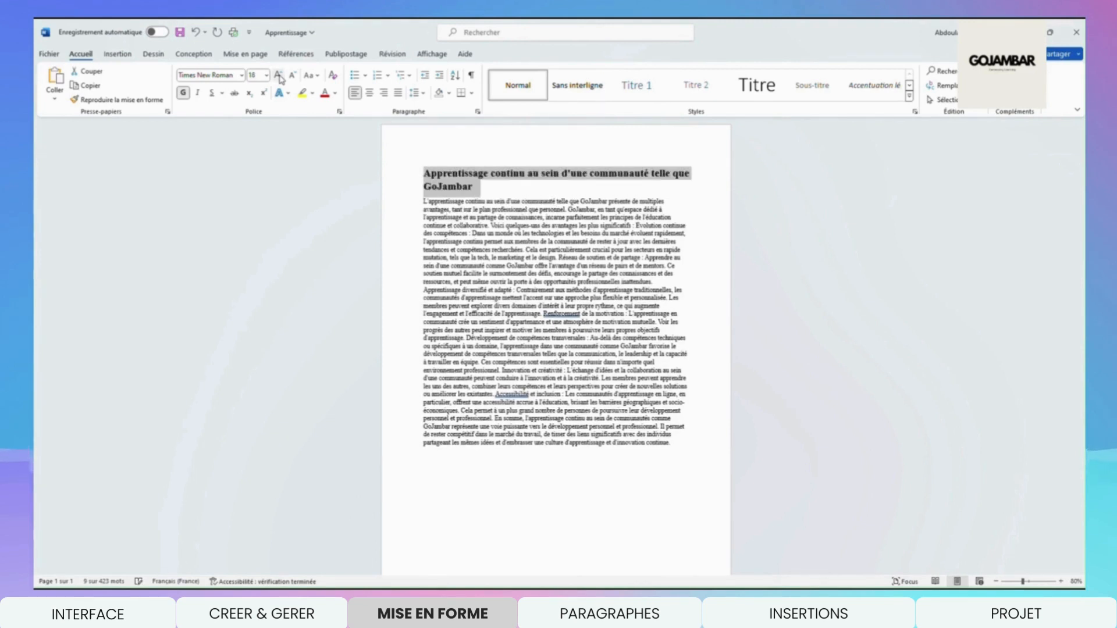
- Try justified and left alignment on the title, and leave it centred
click(374, 93)
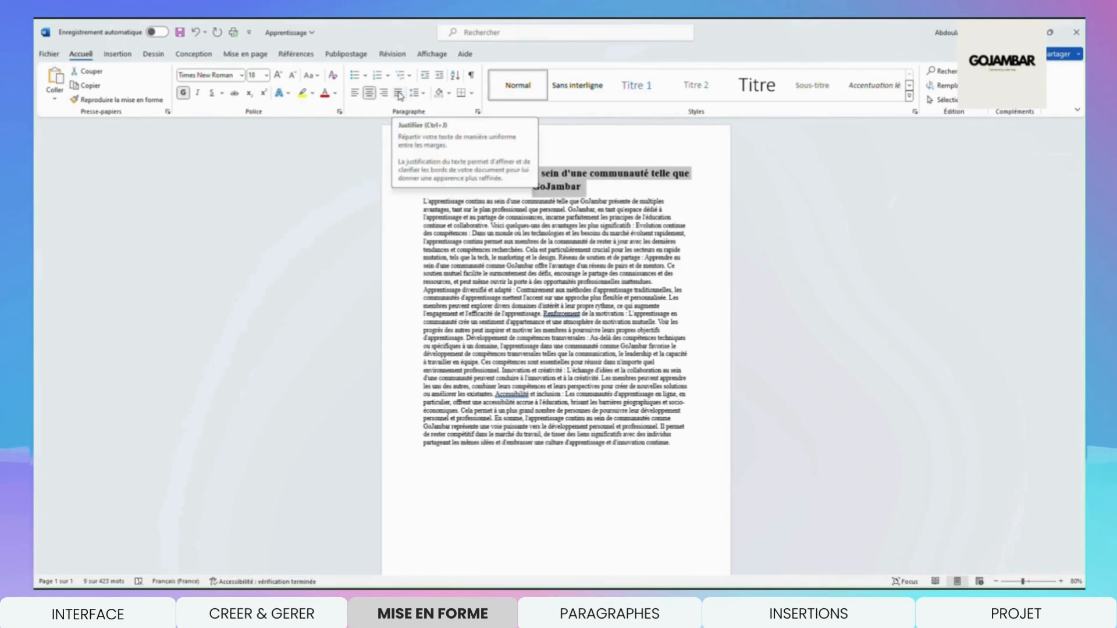
click(399, 93)
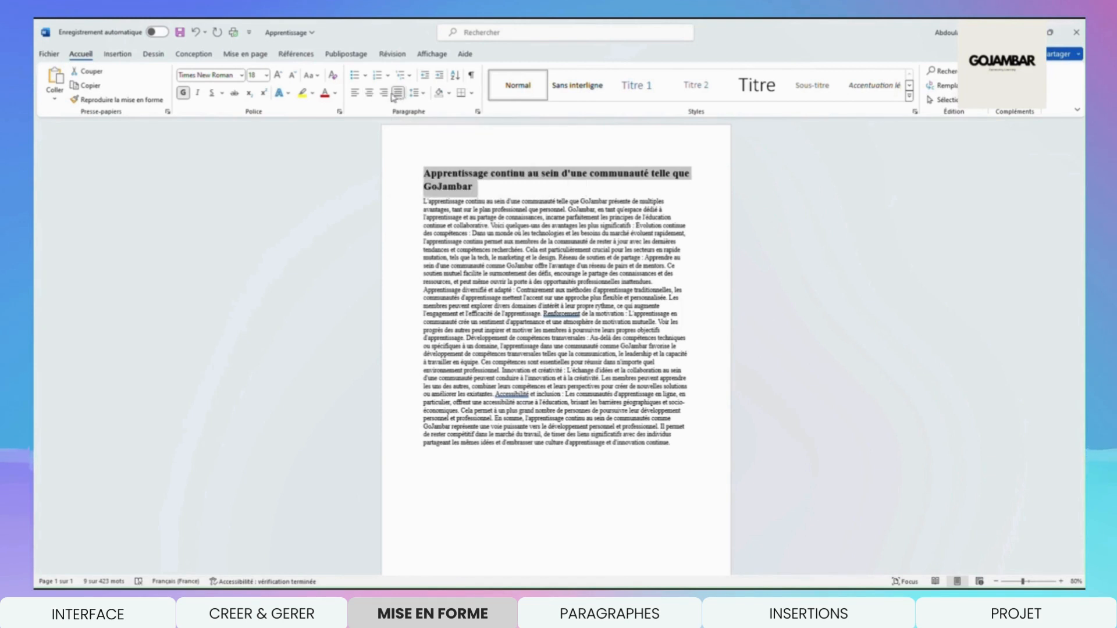
click(355, 95)
click(369, 93)
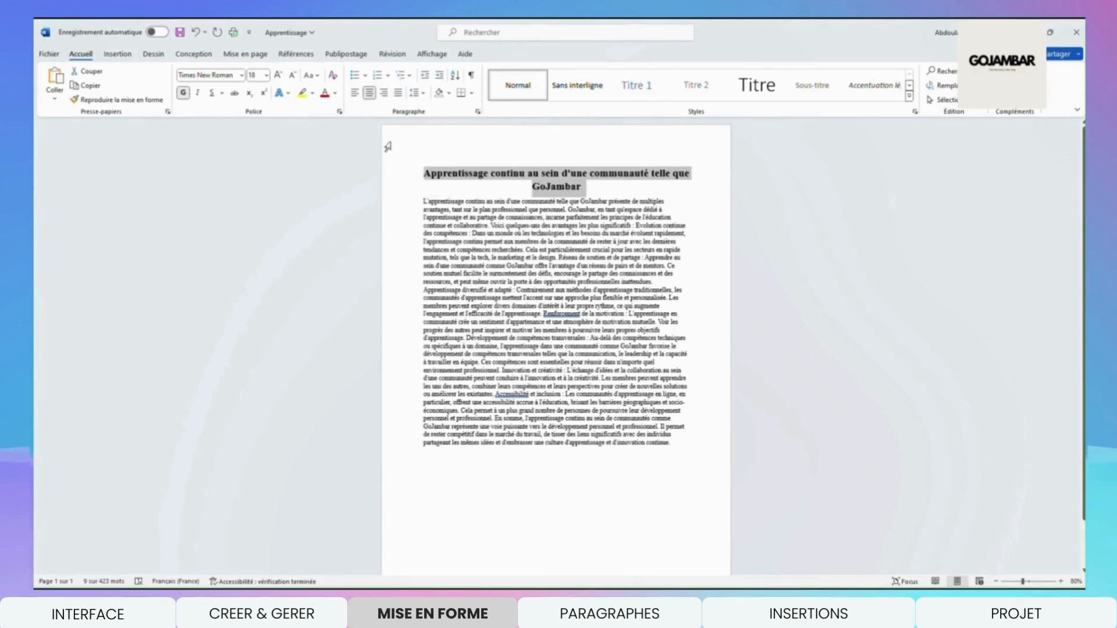
- Colour the title with the standard dark blue and deselect it
click(335, 93)
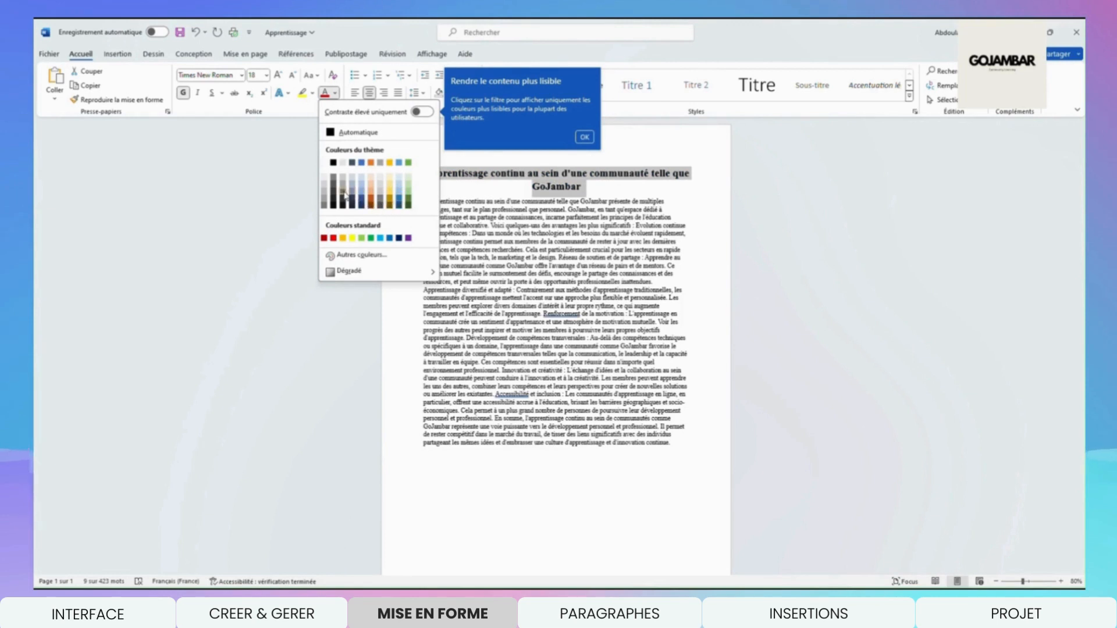
click(401, 239)
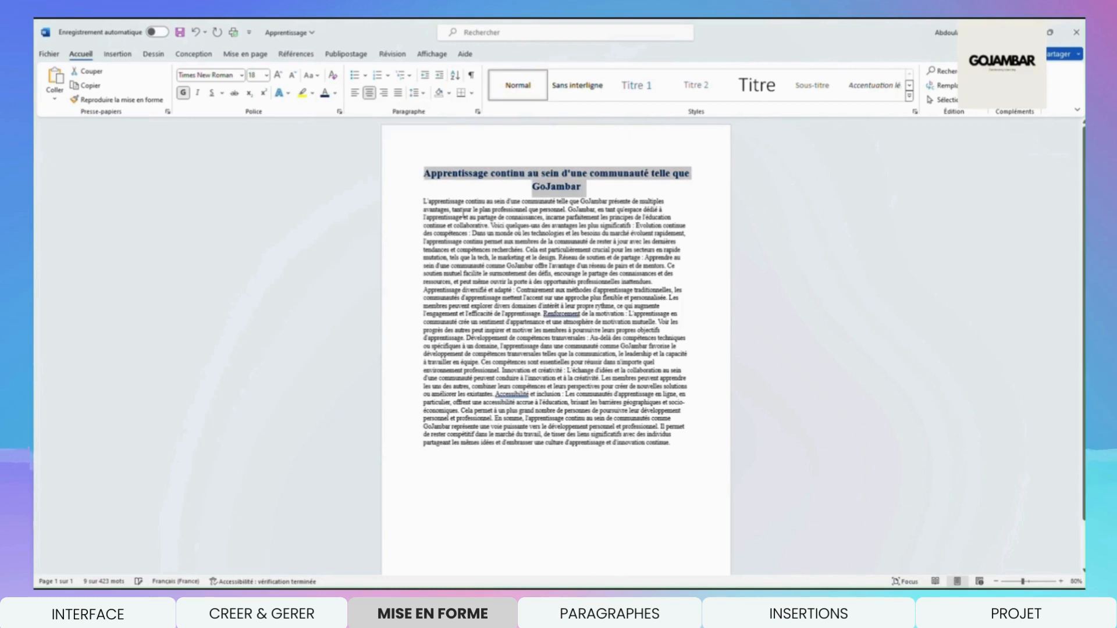
click(586, 188)
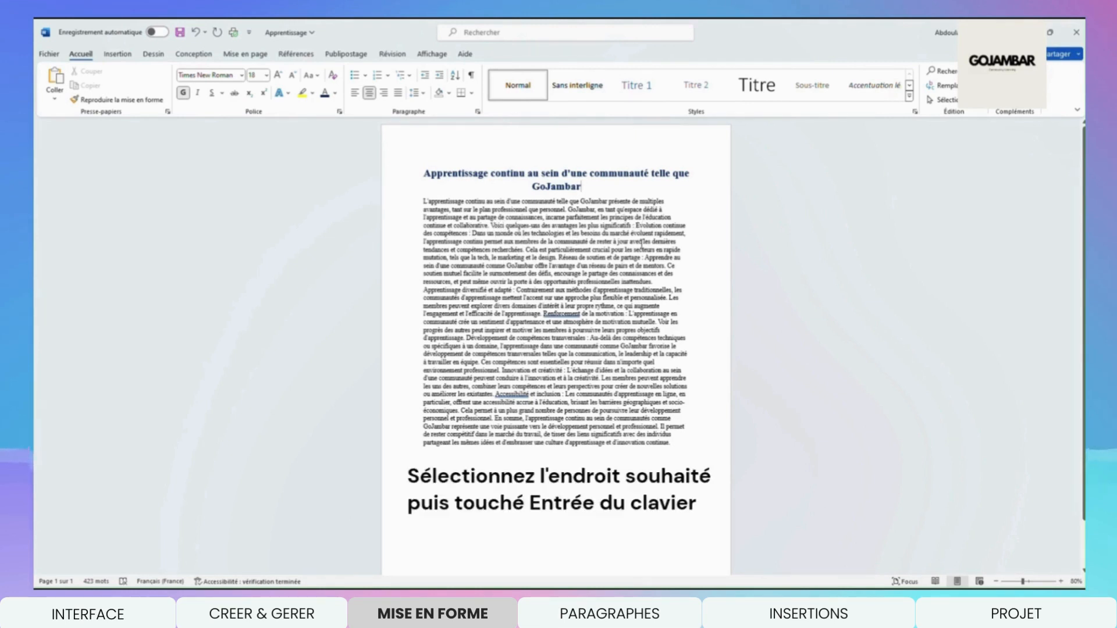
- Start new paragraphs at "Évolution continue des compétences", "Réseau de soutien et de partage" and "Apprentissage diversifié et adapté"
click(635, 226)
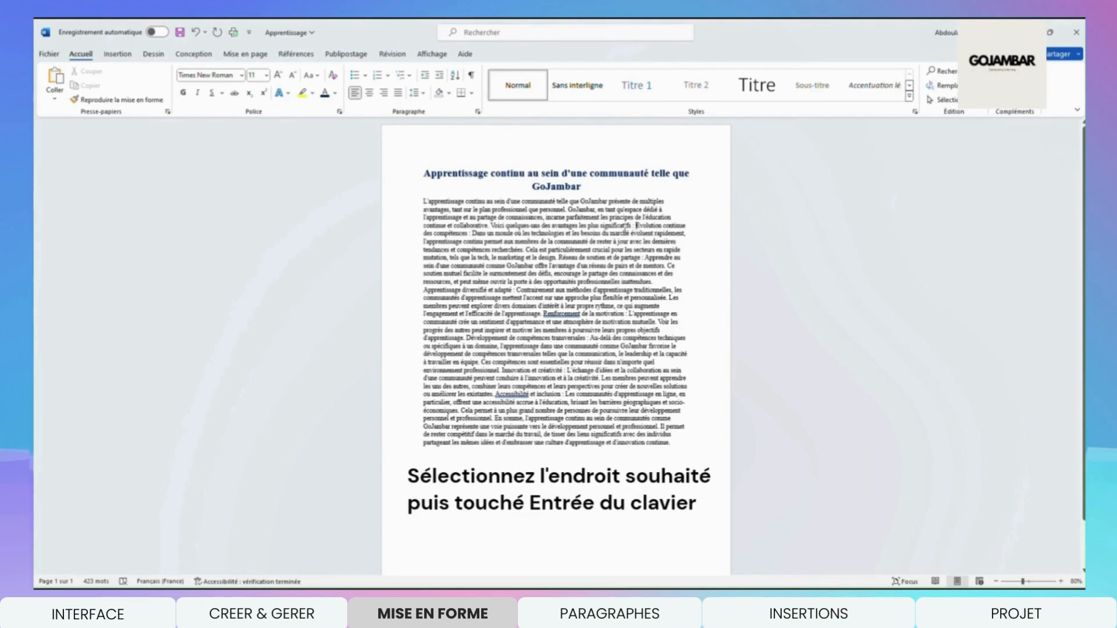
key(Return)
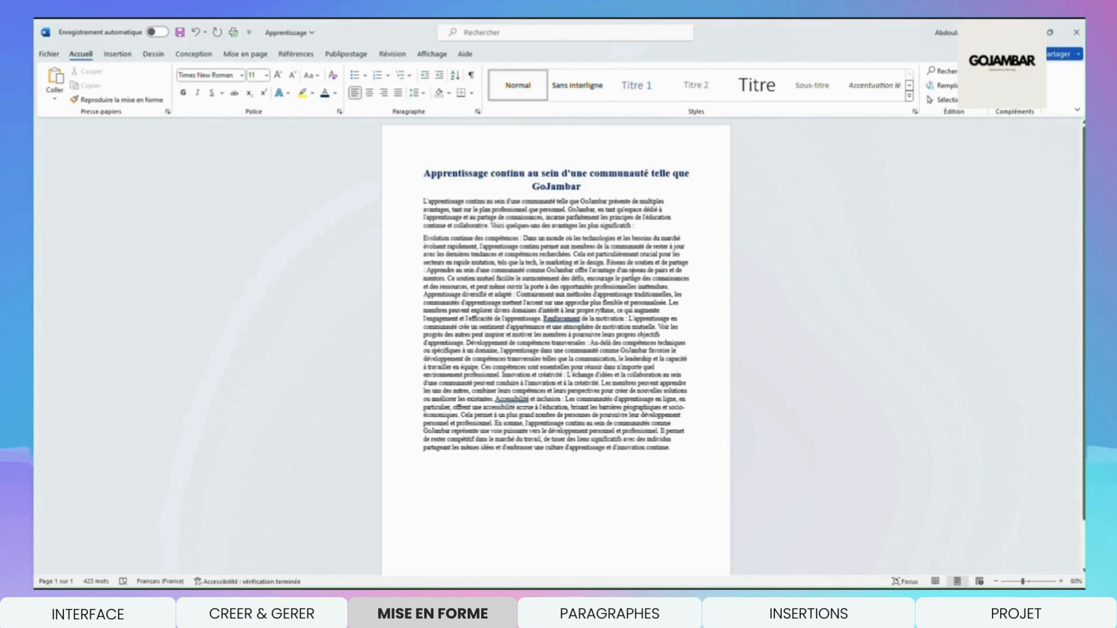
click(607, 263)
key(Return)
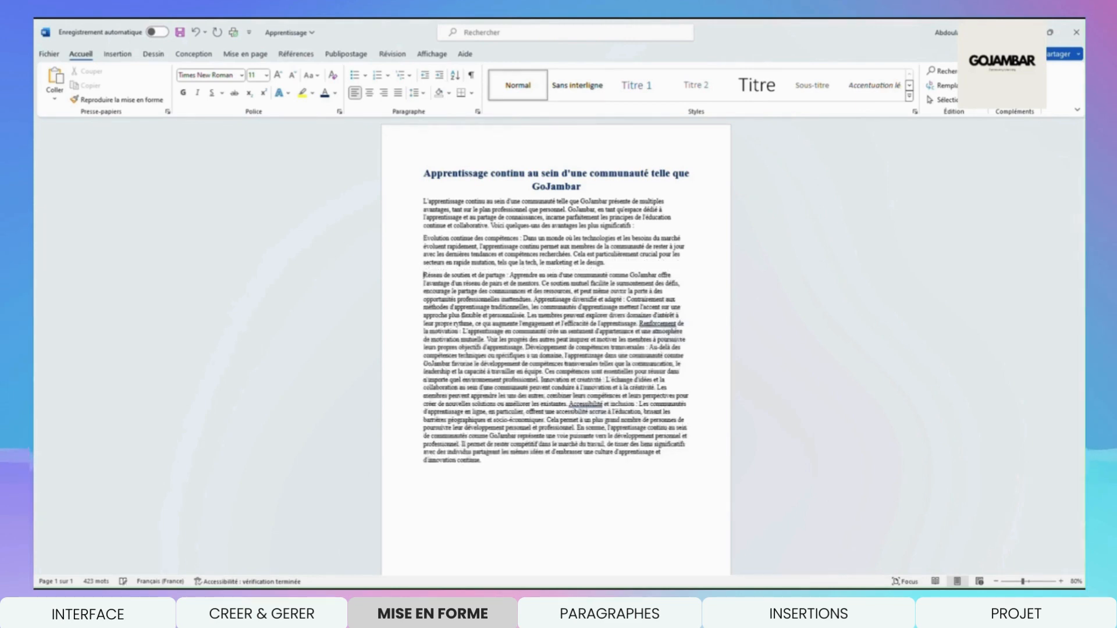
click(535, 299)
key(Return)
- Start new paragraphs at "Renforcement de la motivation", "Développement de compétences transversales", "Innovation et créativité", "Accessibilité et inclusion" and "En somme"
click(543, 336)
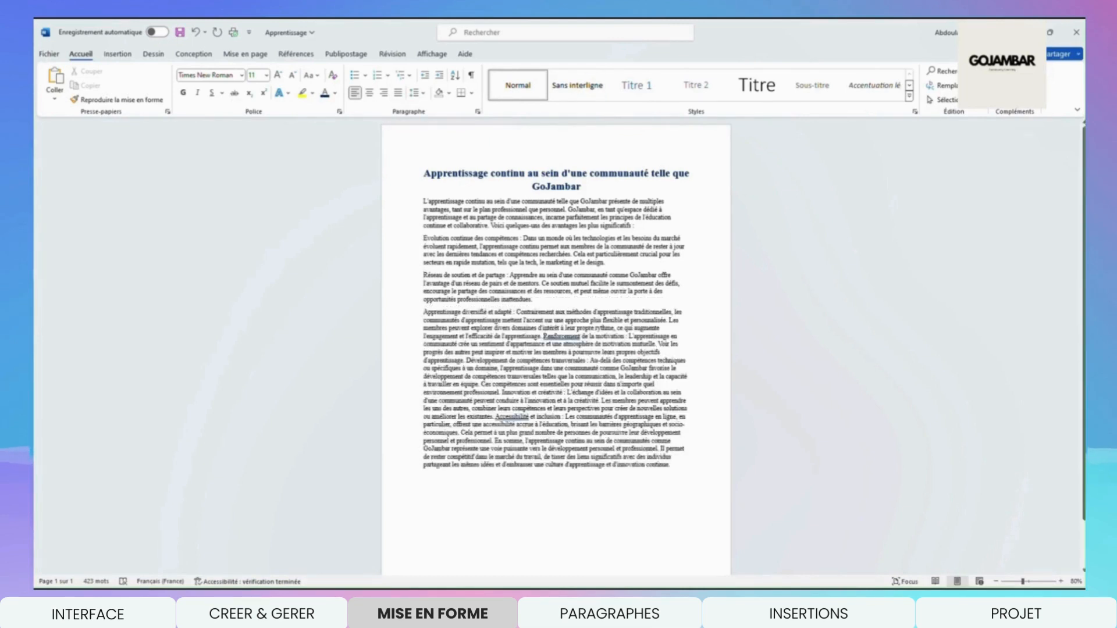
key(Return)
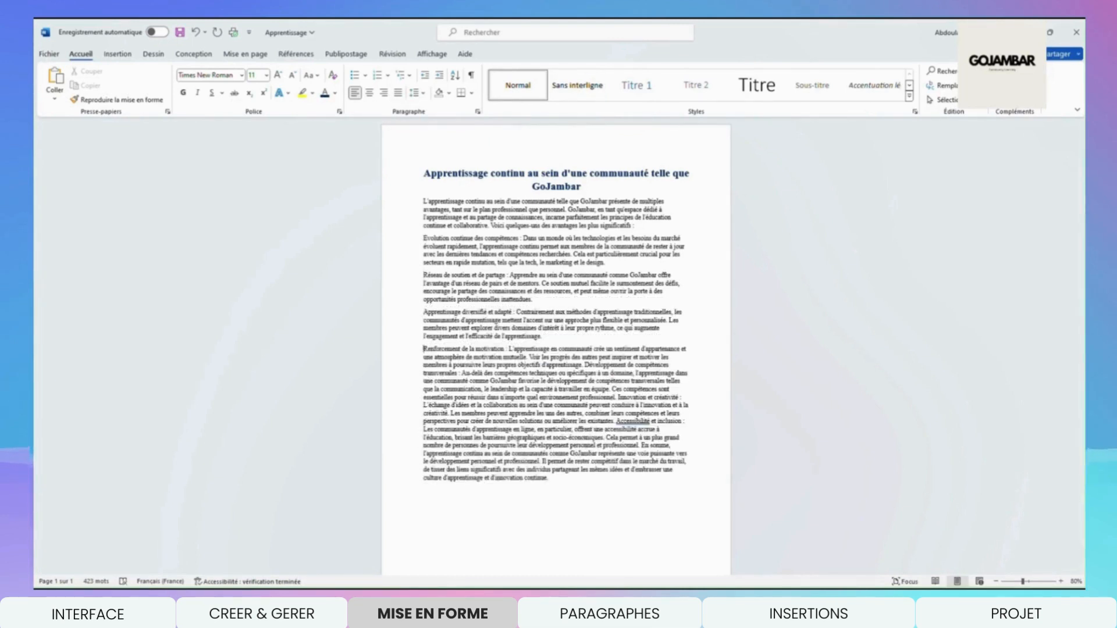
click(583, 365)
key(Return)
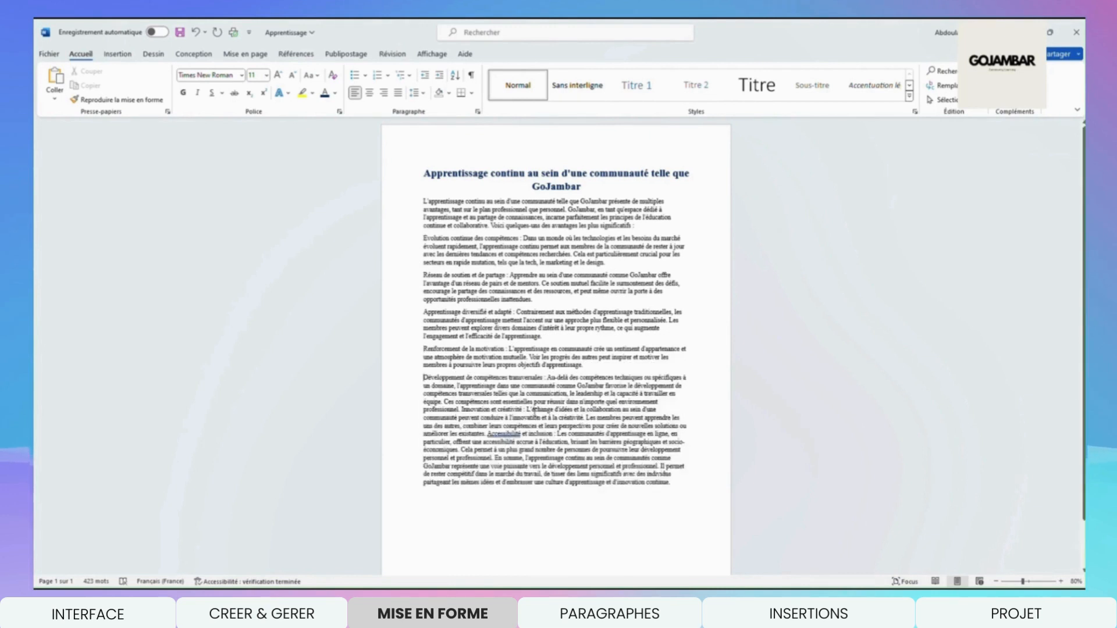
click(463, 410)
key(Return)
click(423, 448)
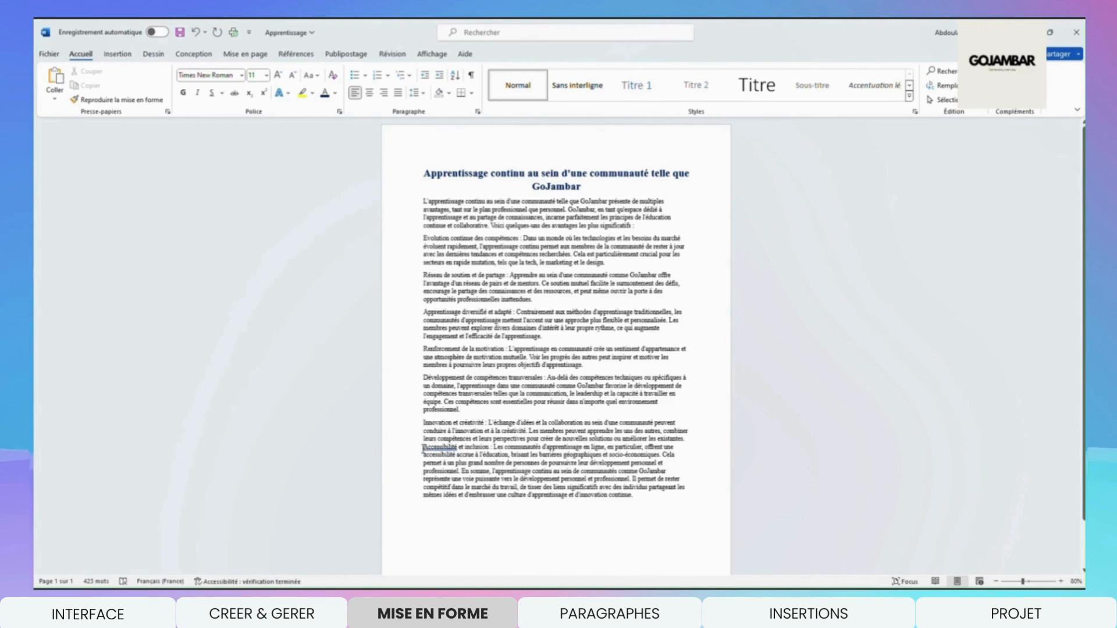
key(Return)
click(464, 474)
key(Return)
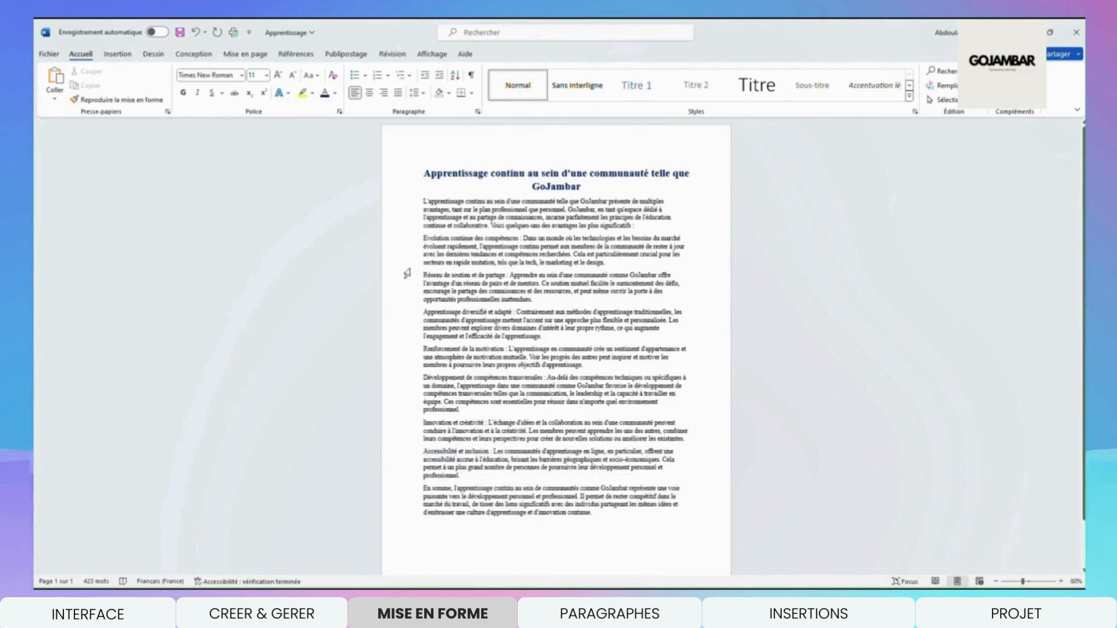
- Bold the paragraph openings "Évolution continue des compétences : Dans" and "Réseau de soutien et de partage :", with the first in black
drag(524, 238, 426, 239)
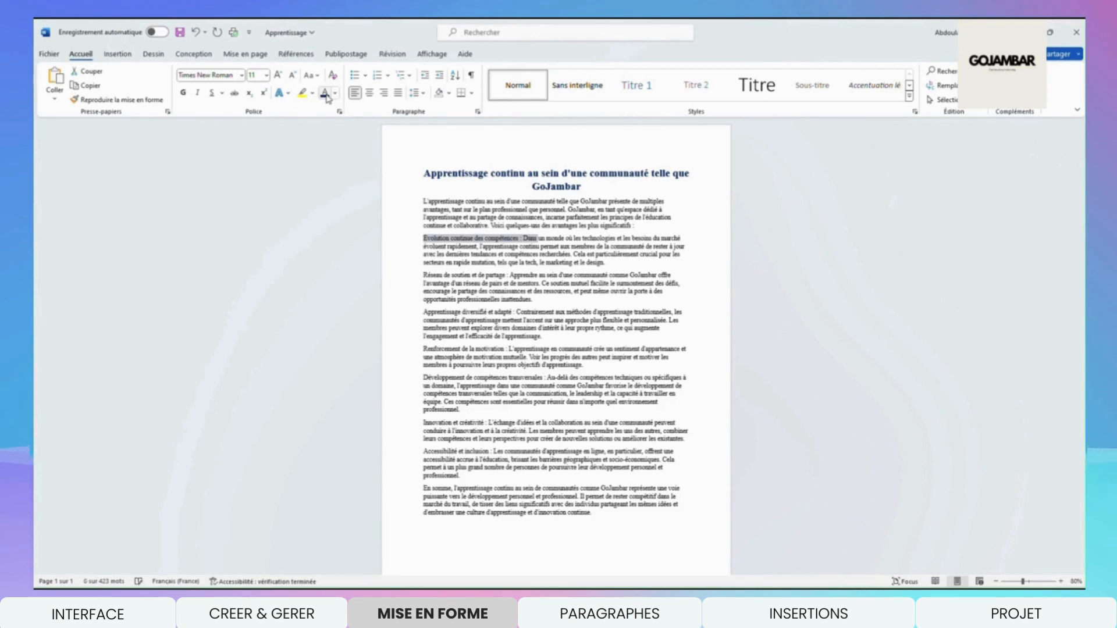
click(184, 94)
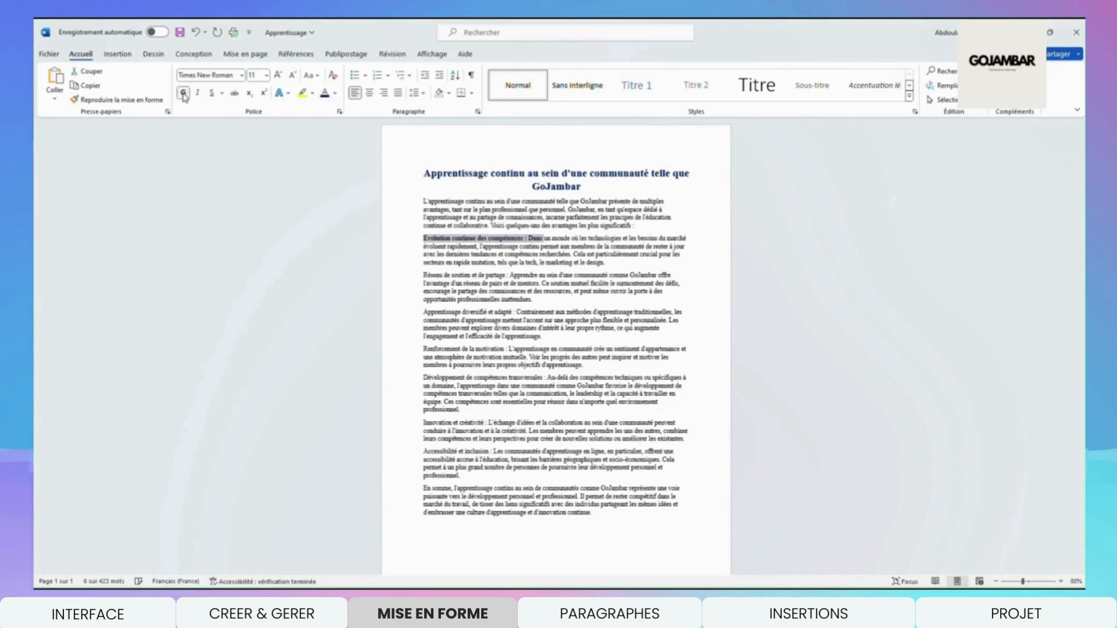
click(336, 93)
click(336, 163)
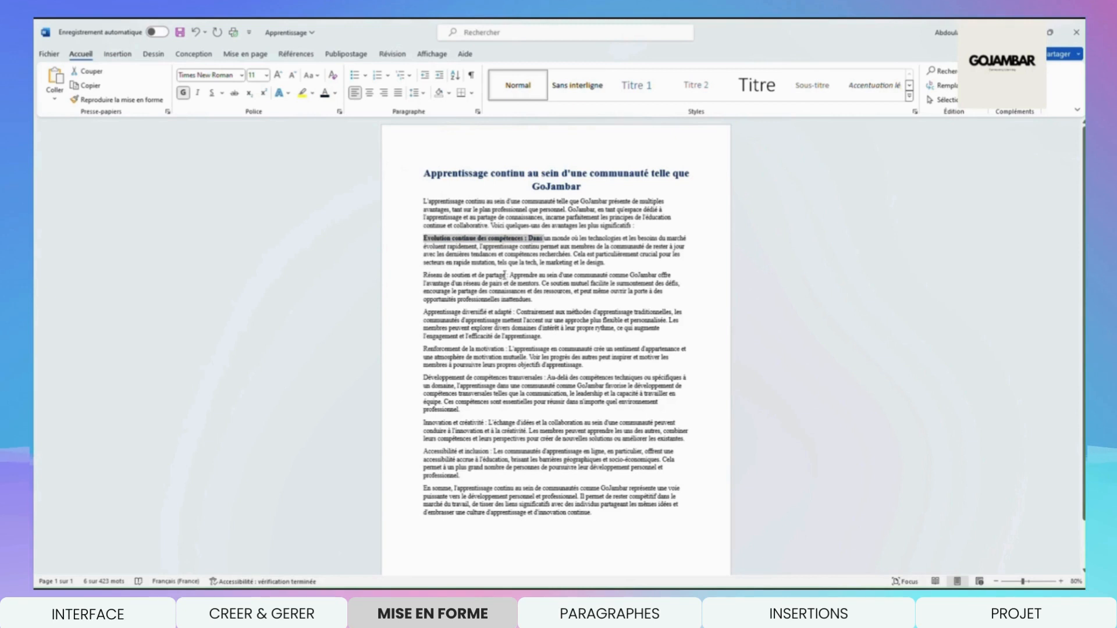
drag(508, 275, 423, 275)
click(184, 93)
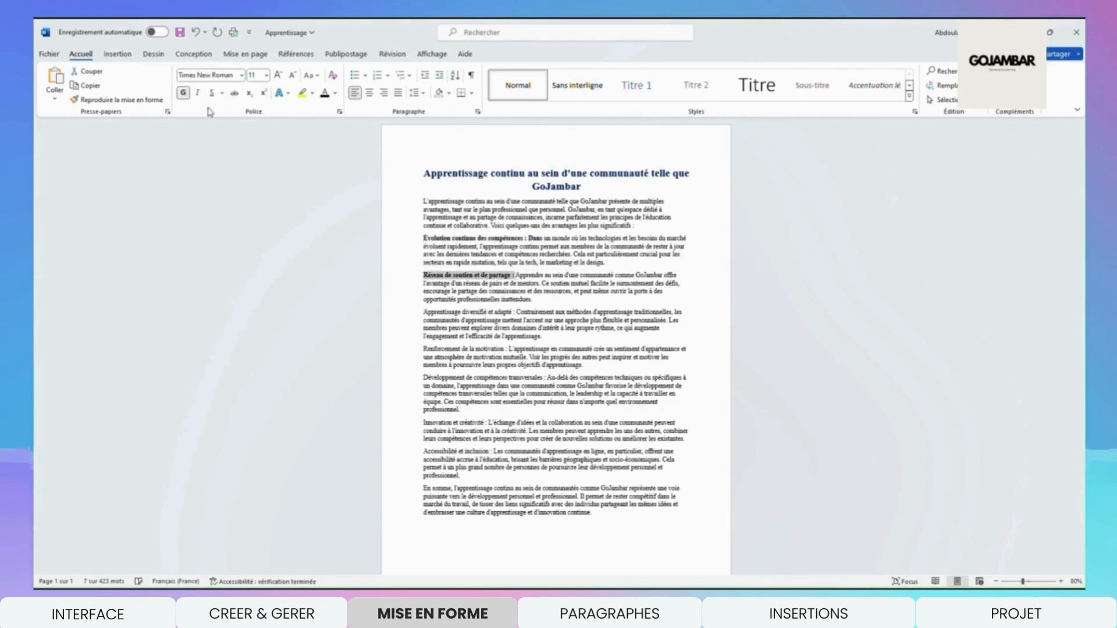
- Bold the paragraph headings "Apprentissage diversifié et adapté", "Renforcement de la motivation" and "Développement de compétences transversales"
drag(515, 313, 423, 313)
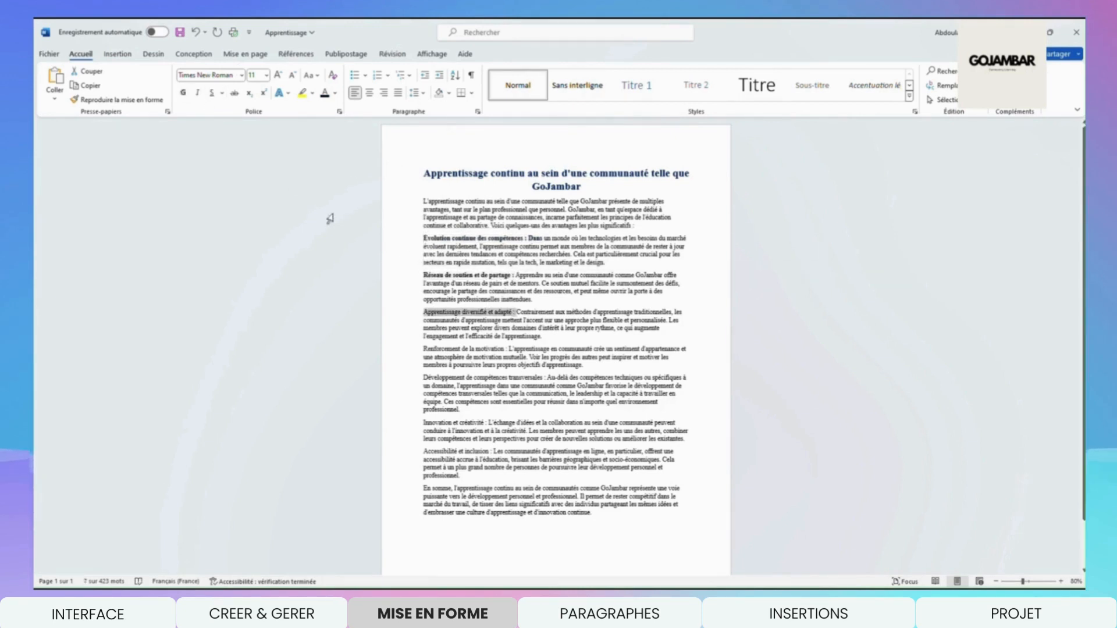
click(184, 93)
drag(507, 349, 429, 348)
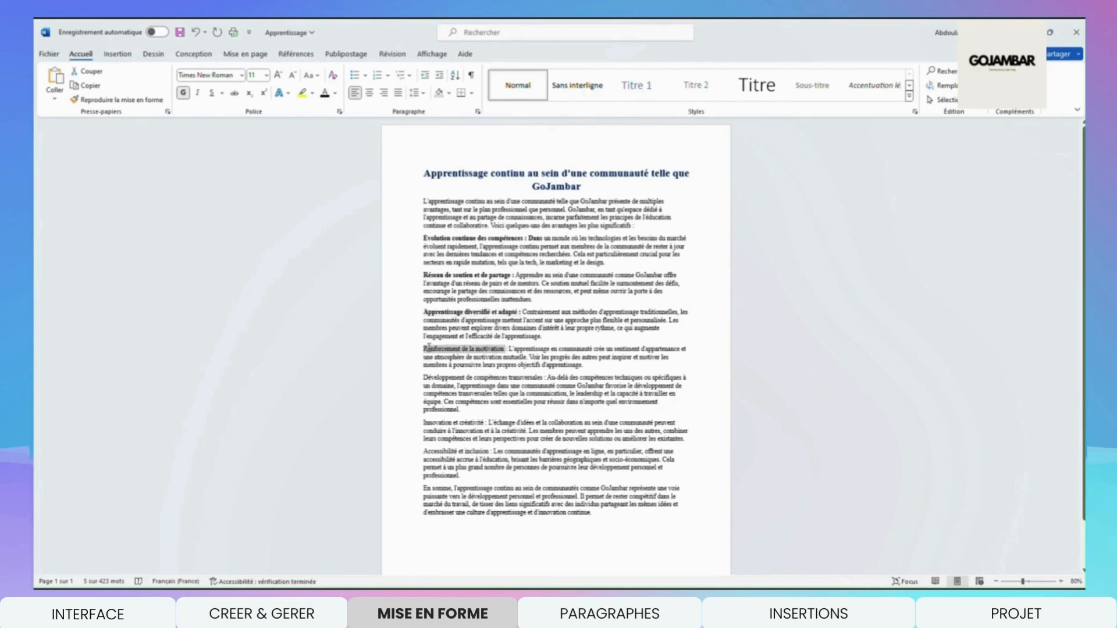
click(183, 93)
drag(547, 378, 423, 378)
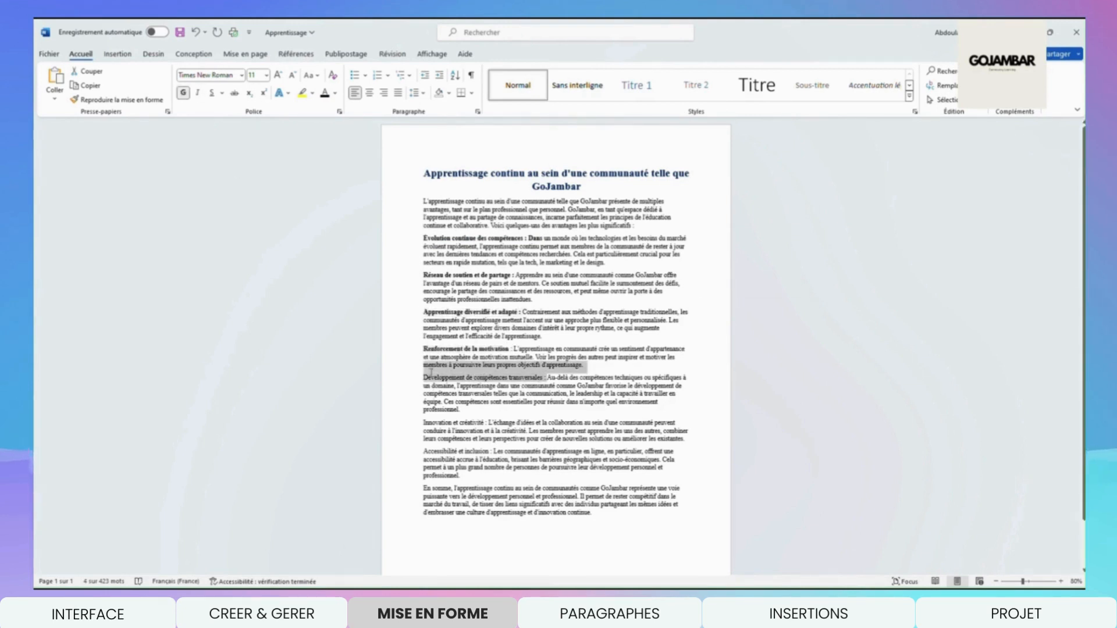
click(184, 93)
- Bold the paragraph headings "Innovation et créativité" and "Accessibilité et inclusion", without italics, and clear the selection
drag(424, 423, 489, 423)
click(198, 93)
click(184, 93)
click(197, 93)
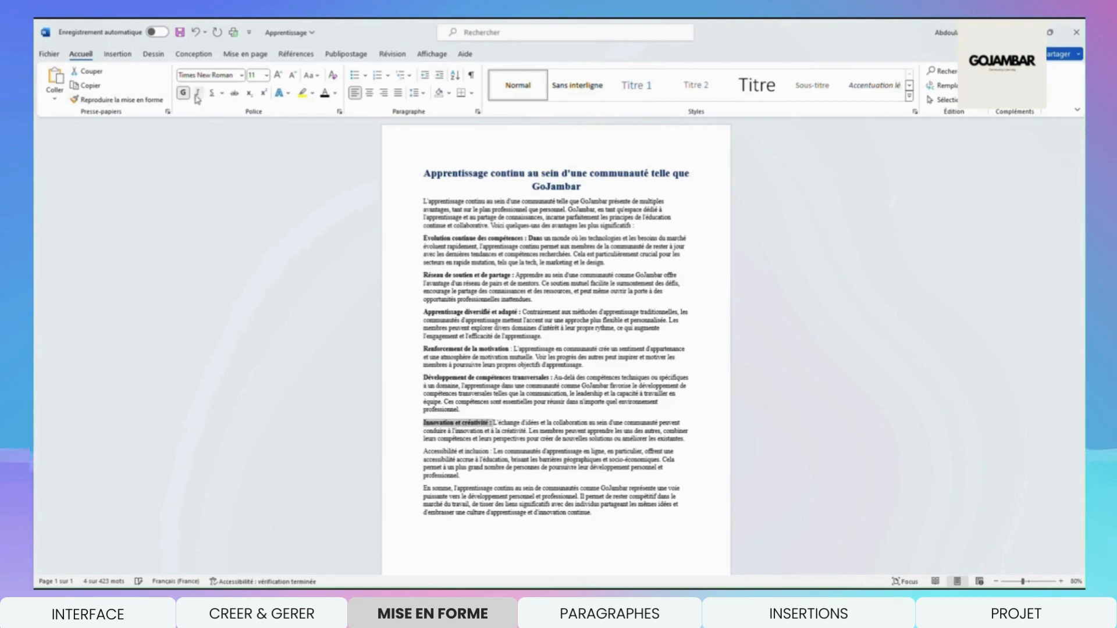
drag(493, 453, 424, 452)
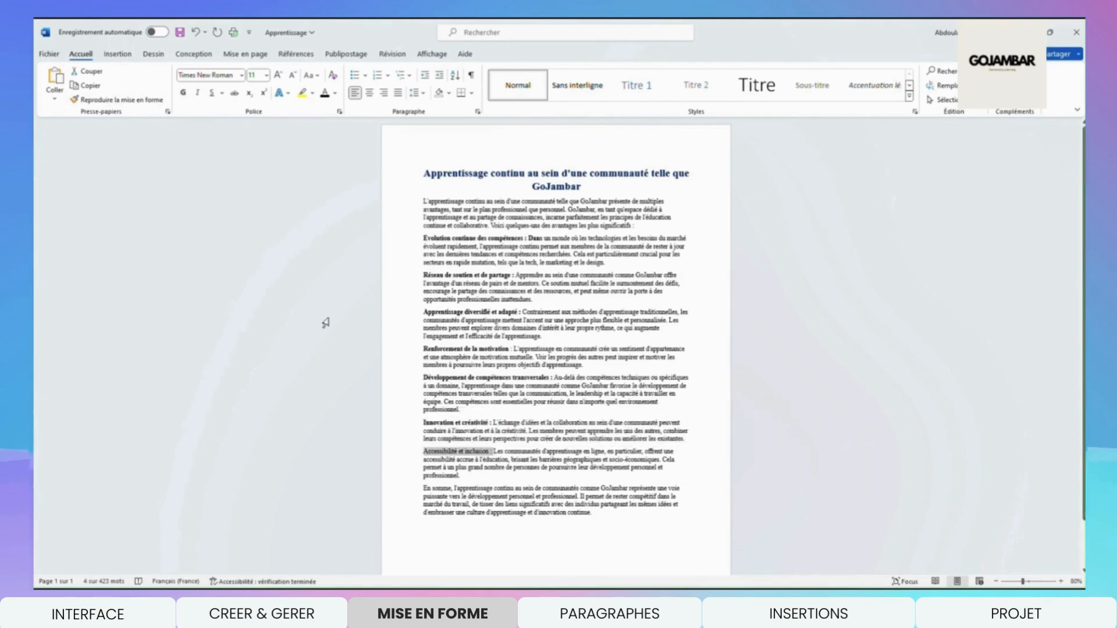
click(184, 93)
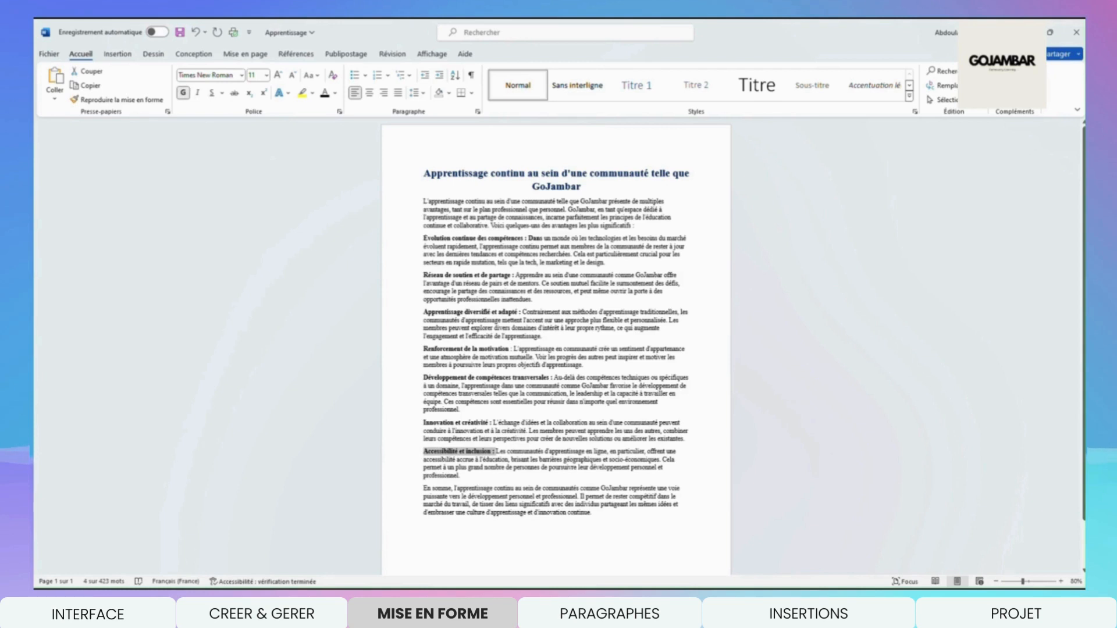
click(483, 497)
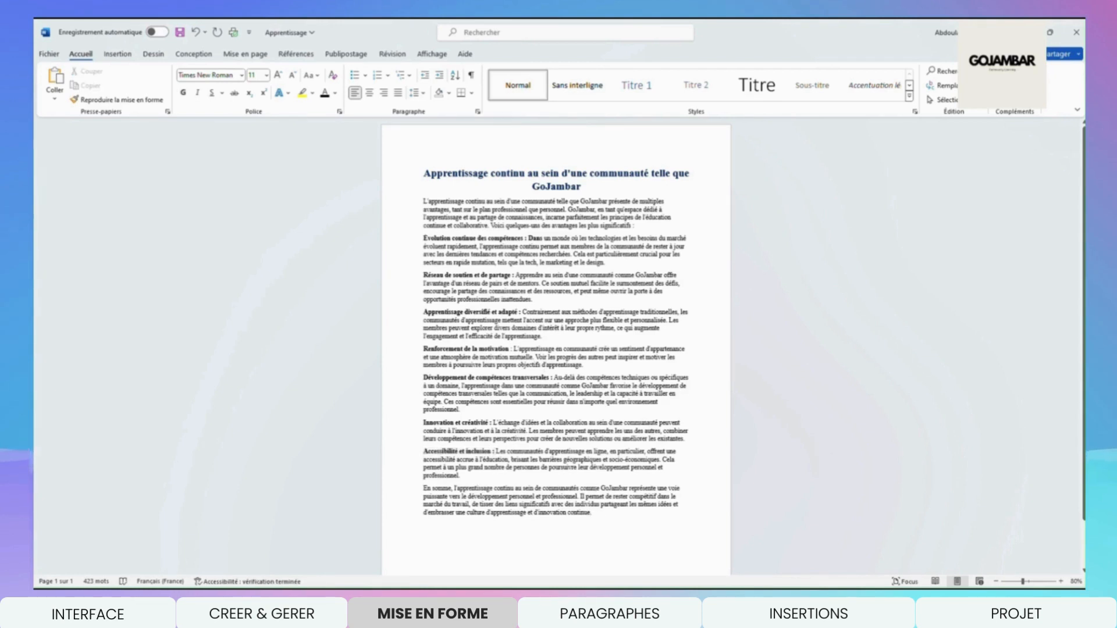
- Set all body text below the title to font size 16 and deselect it
key(ctrl+a)
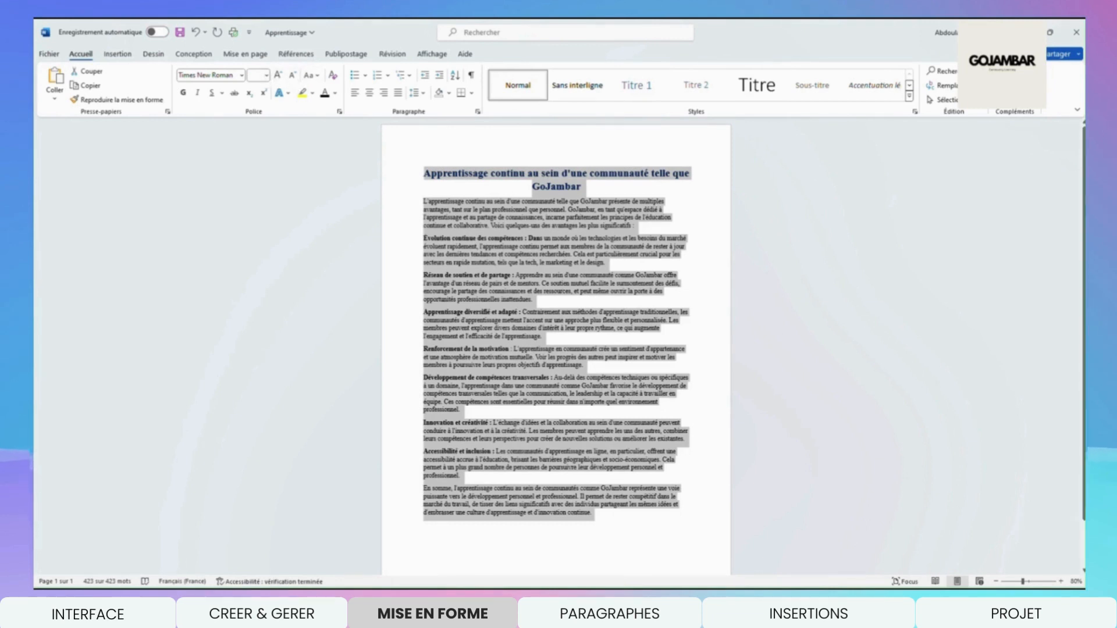
click(425, 201)
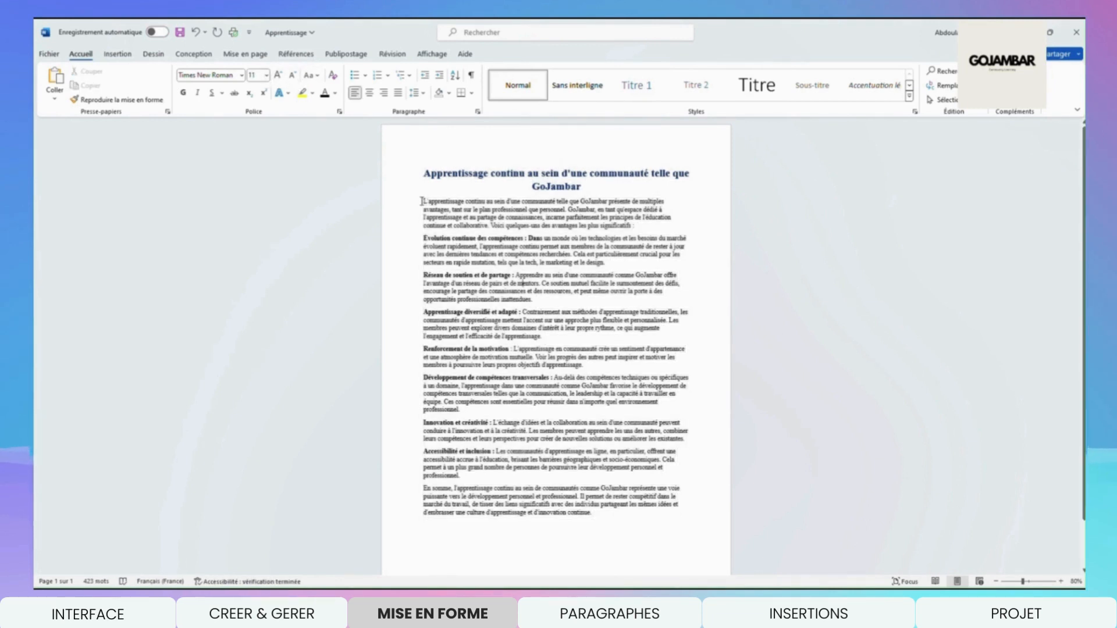
drag(422, 201, 600, 515)
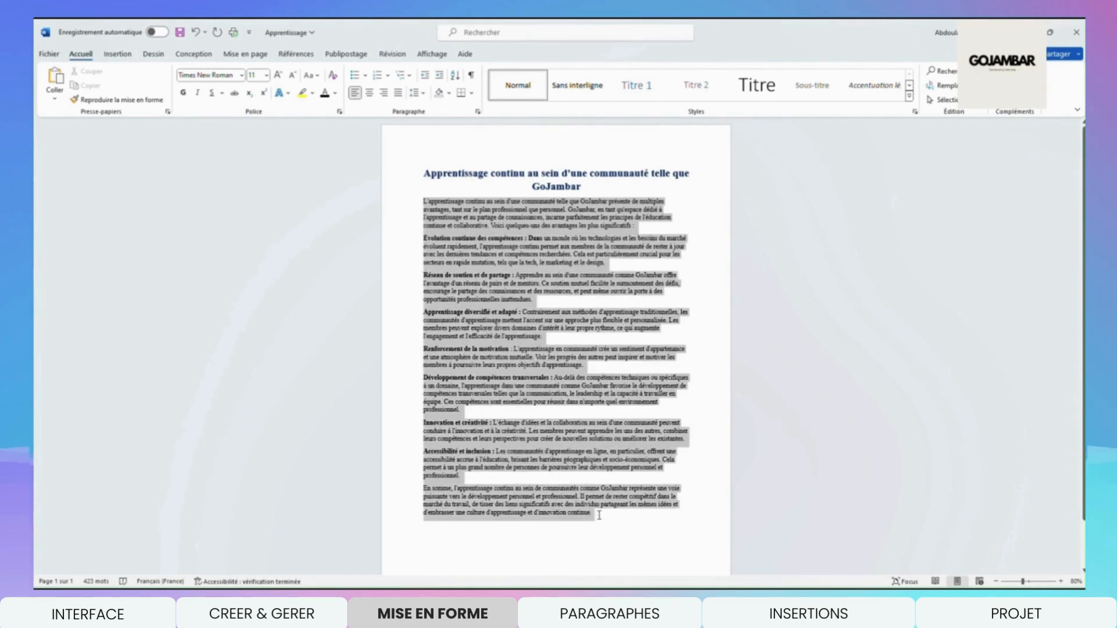
click(266, 75)
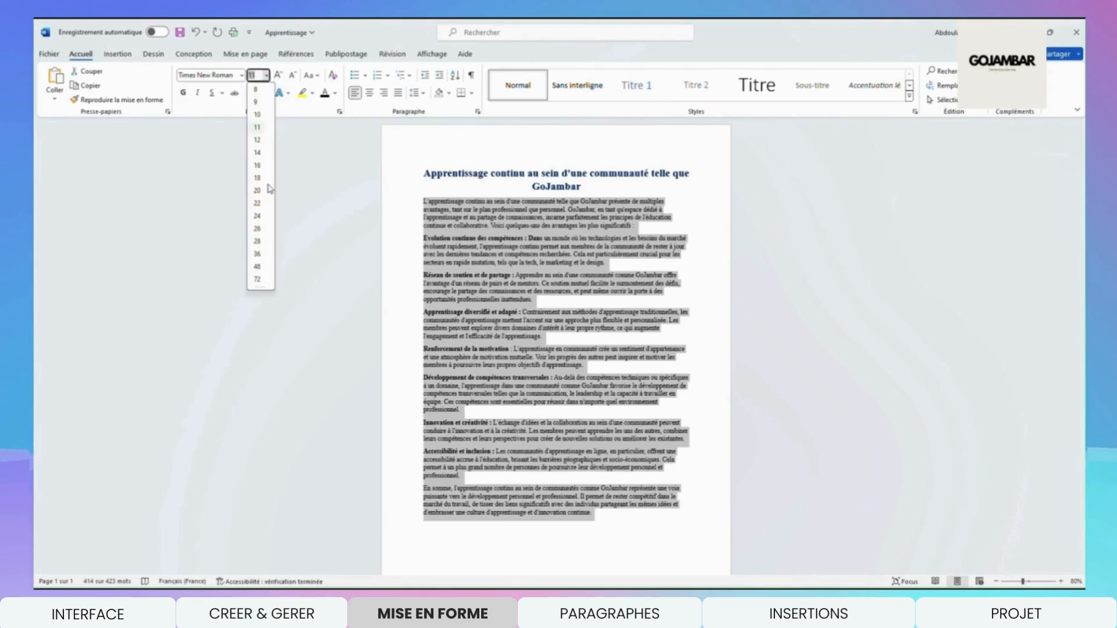
click(257, 166)
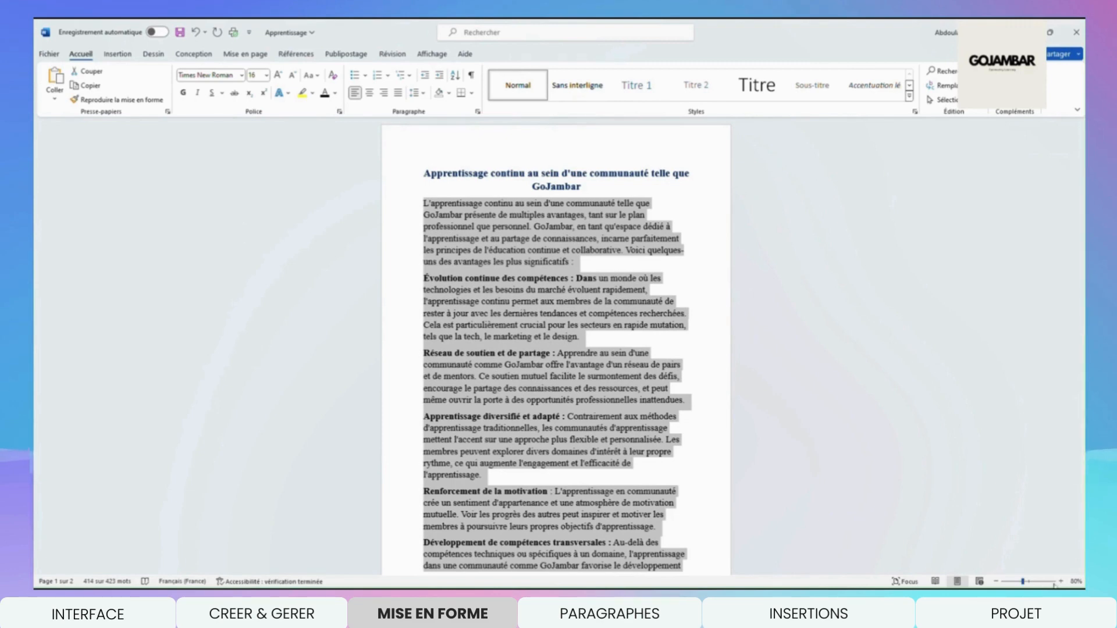
click(1062, 582)
click(1061, 582)
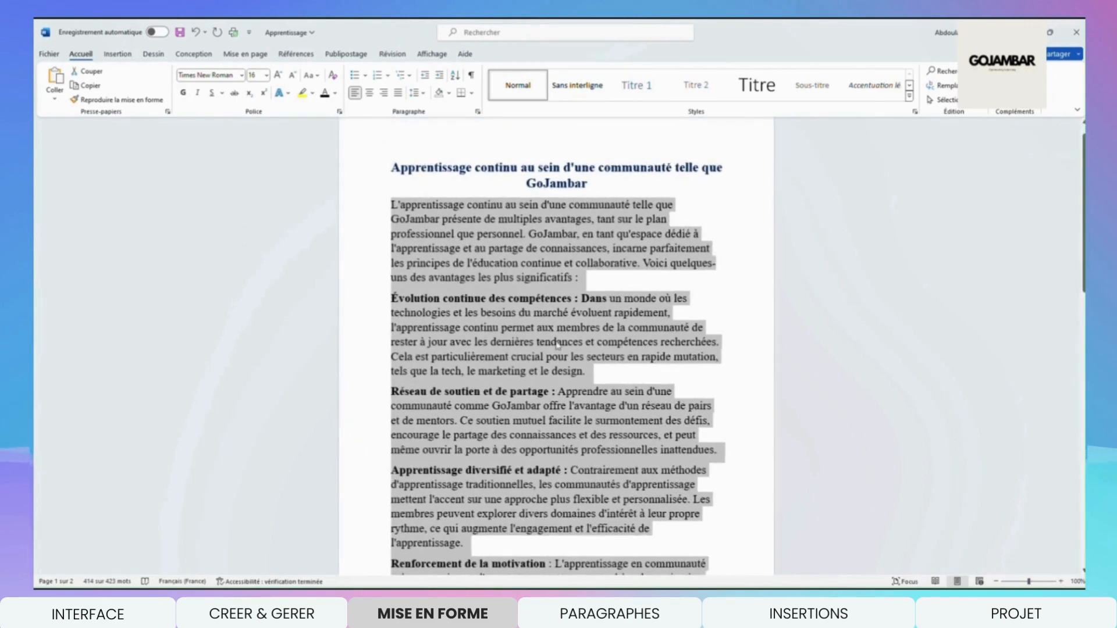
scroll(521, 295, down, 1)
scroll(521, 295, down, 2)
scroll(523, 267, up, 3)
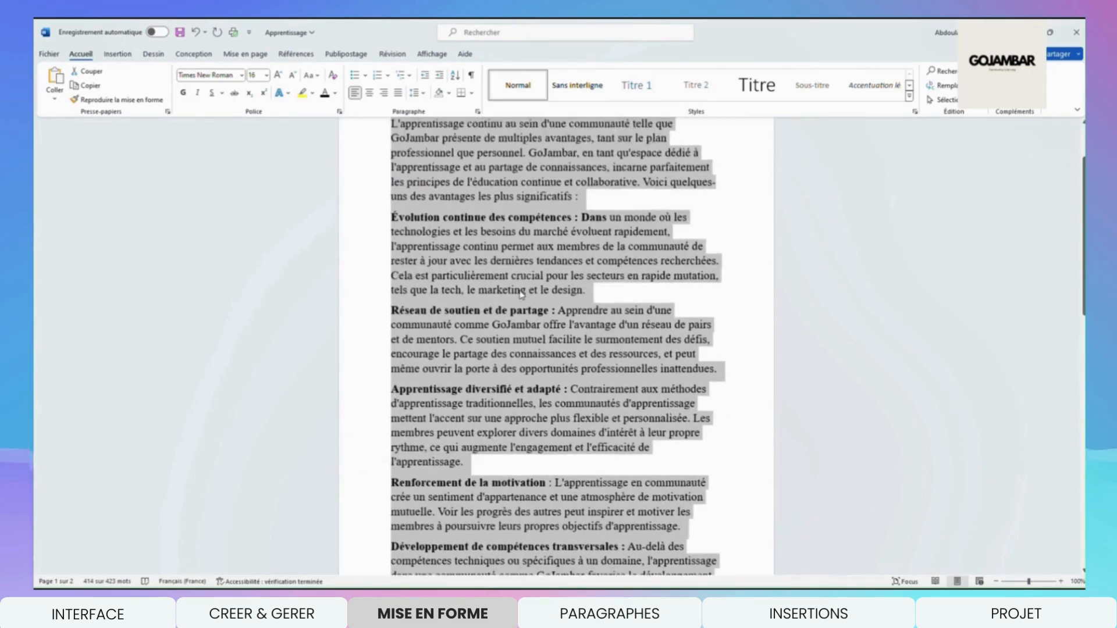
click(533, 210)
scroll(479, 325, down, 3)
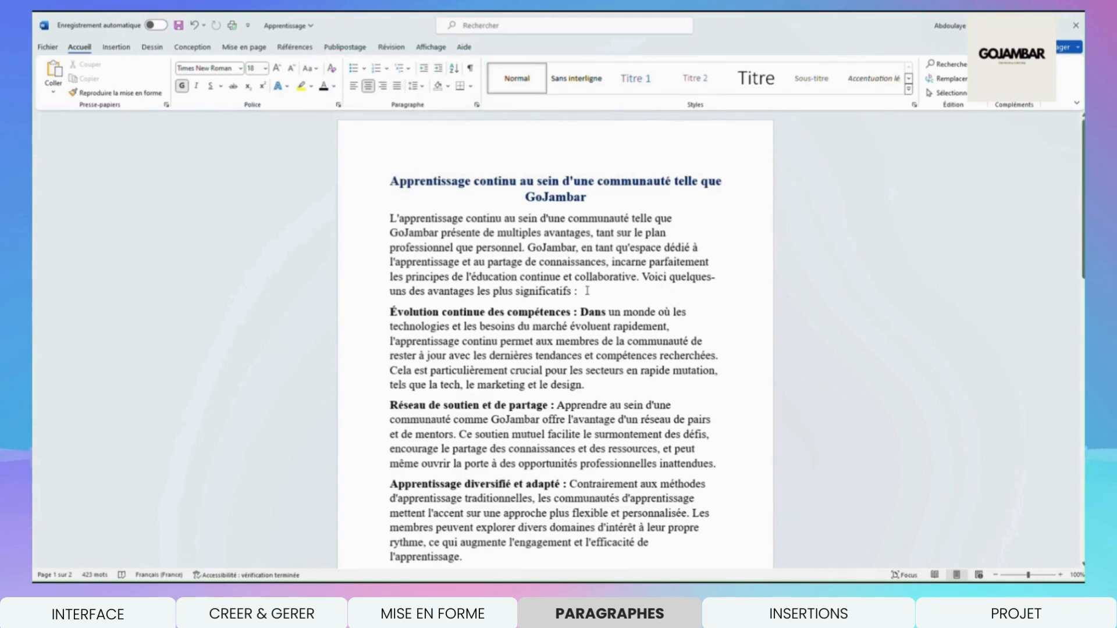
- Try left, centred and right alignment on the introductory paragraph, and leave it justified
drag(585, 294, 390, 220)
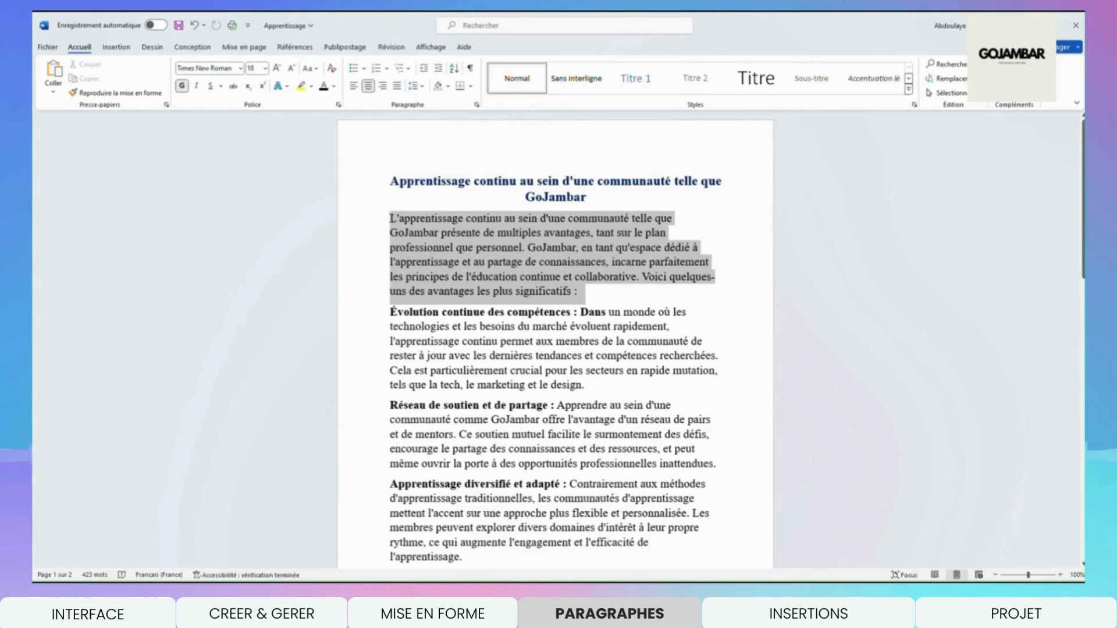
key(ctrl+j)
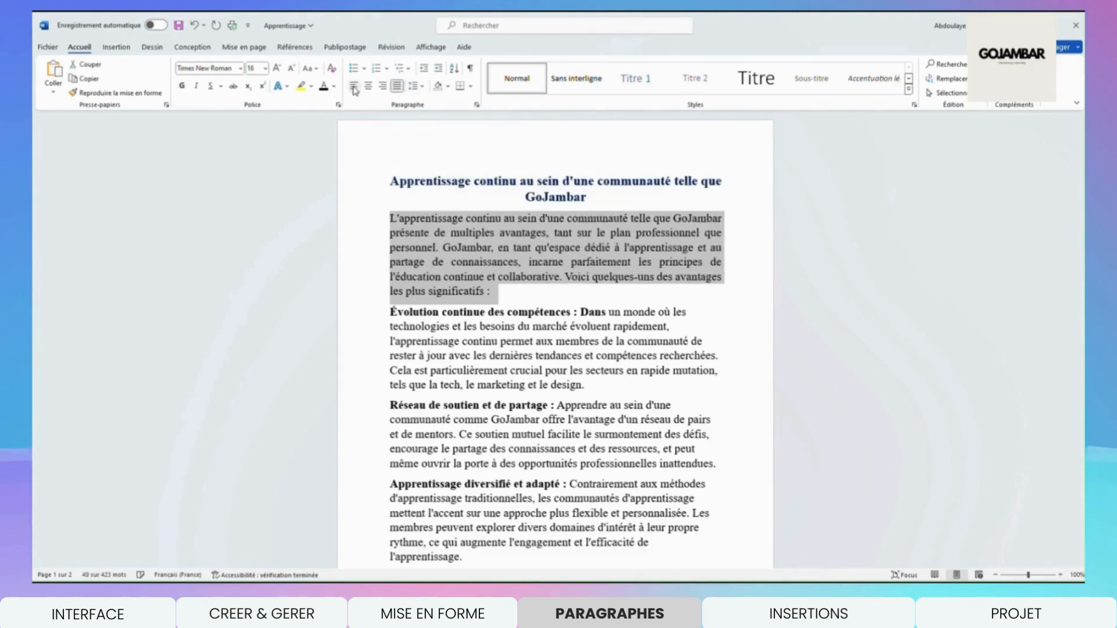
click(354, 87)
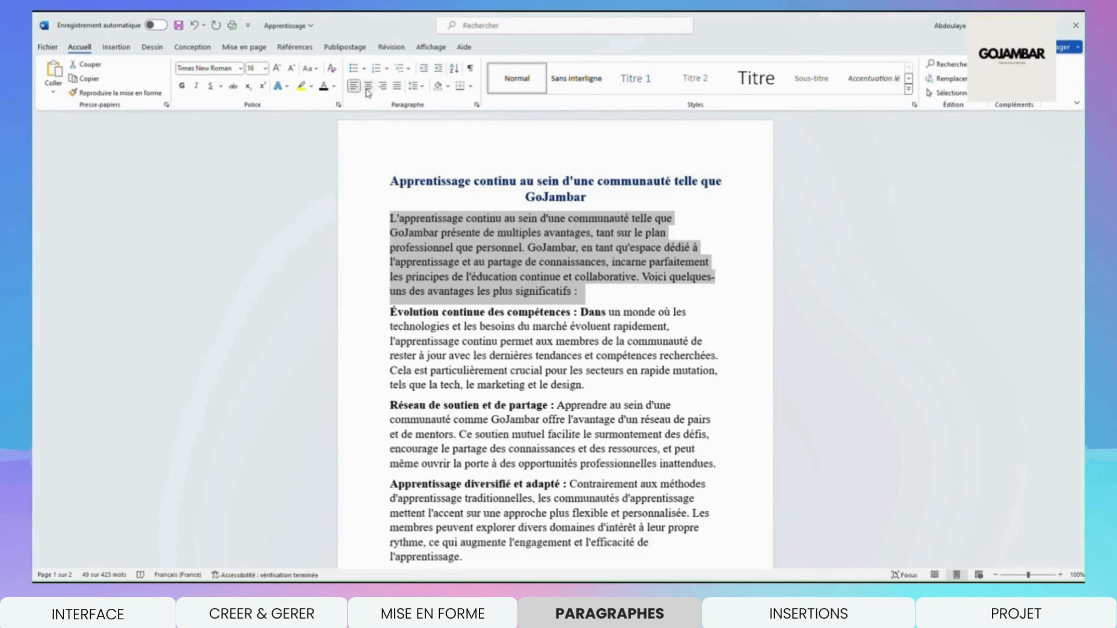
click(369, 89)
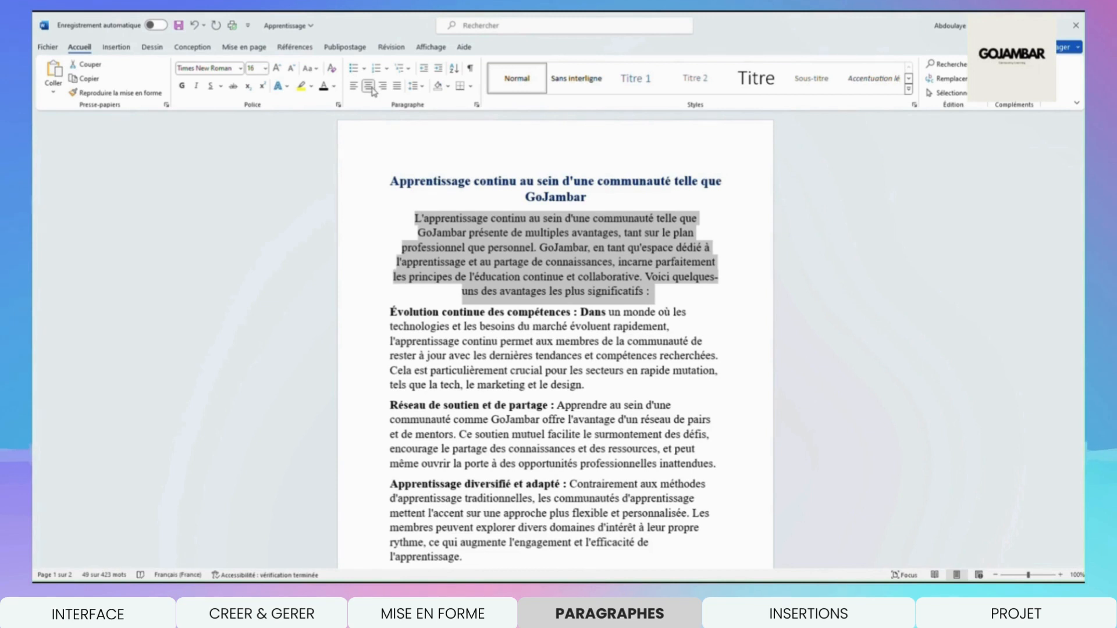
click(383, 87)
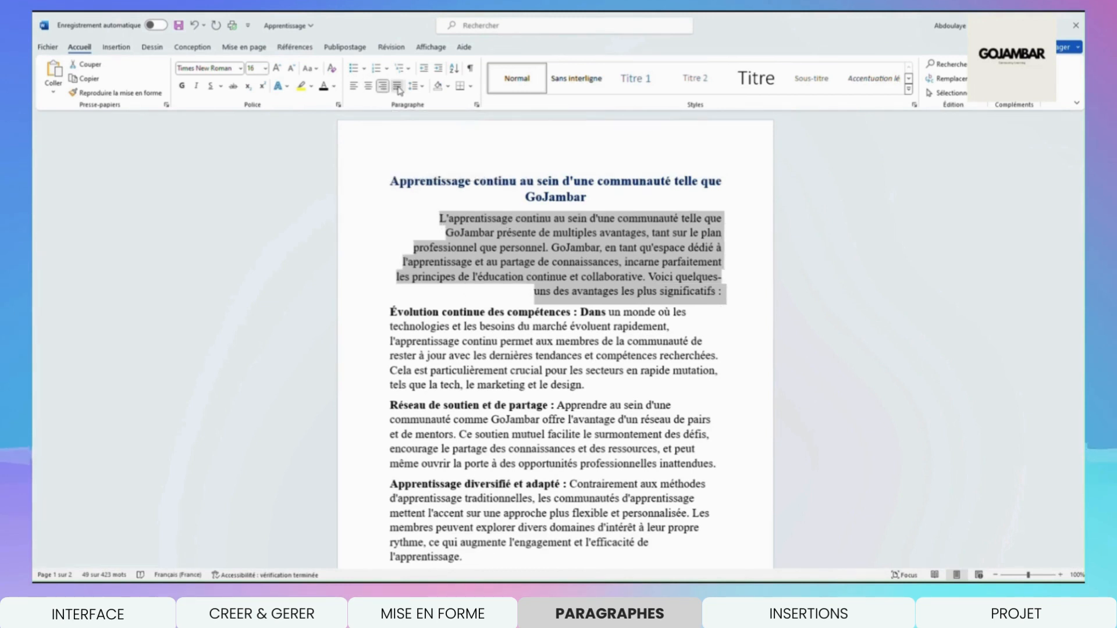
click(398, 87)
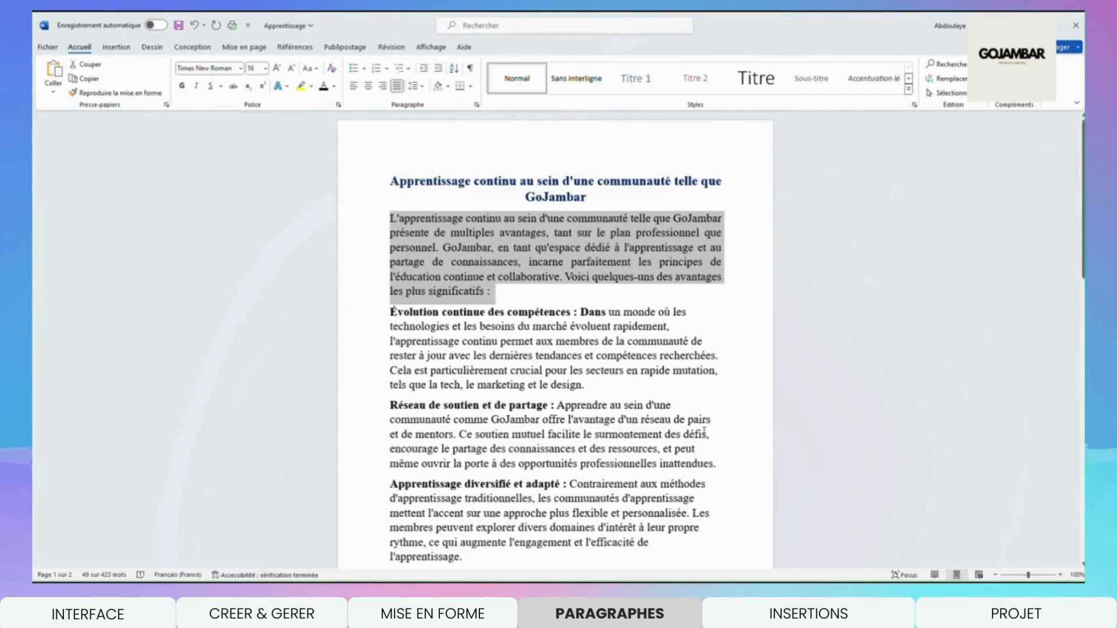
click(607, 405)
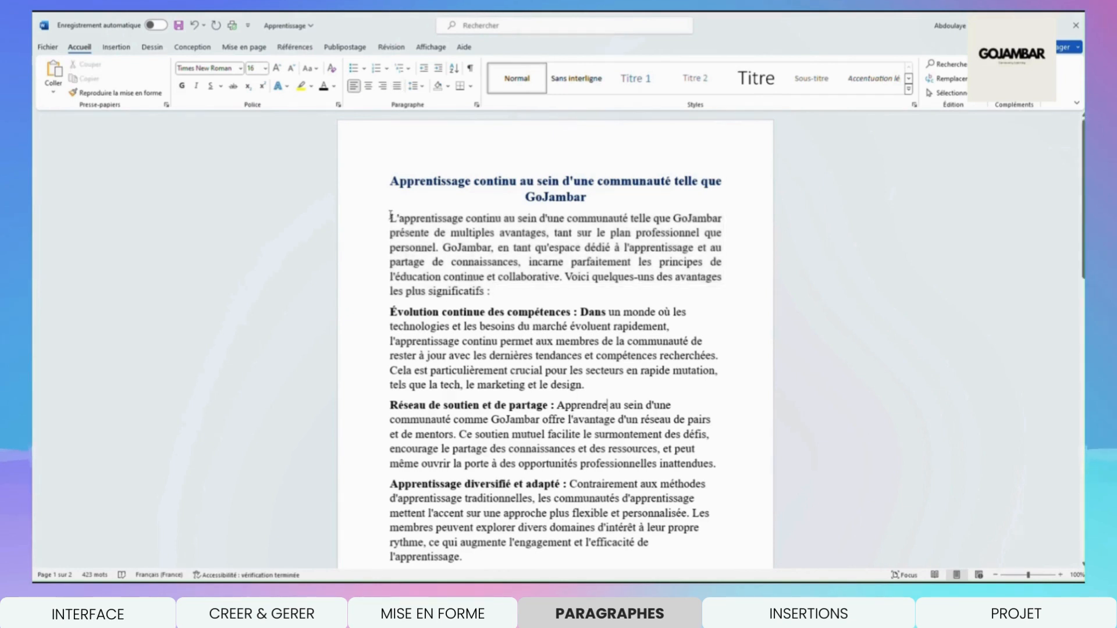
- In the paragraph settings of the first three body paragraphs, leave both indents at 0 cm and set the spacing after to 6 pt
drag(390, 219, 719, 465)
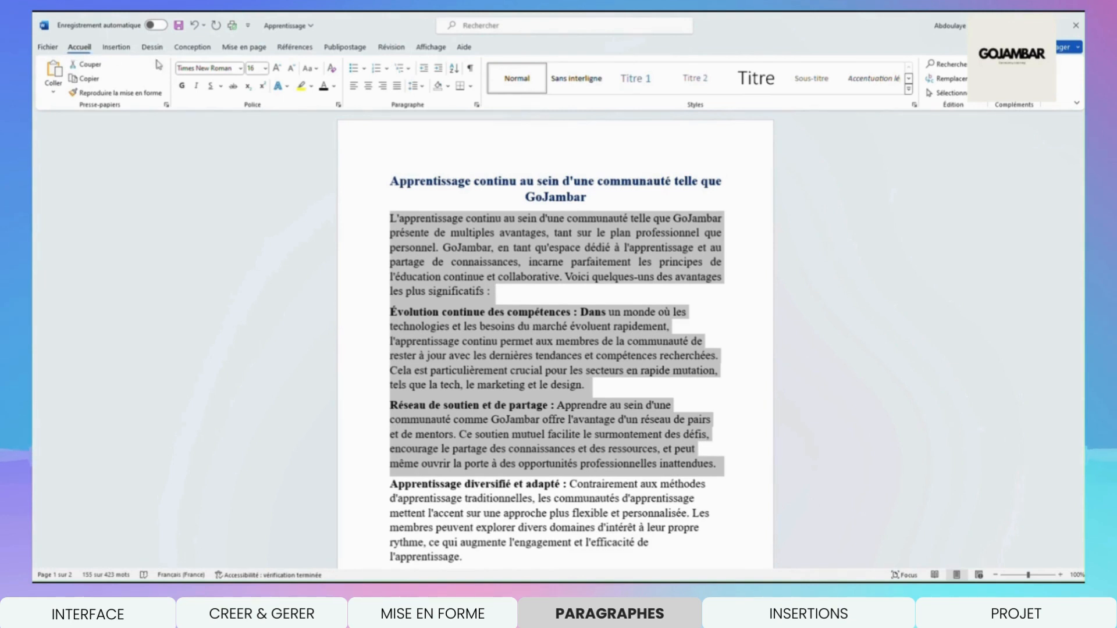
click(477, 105)
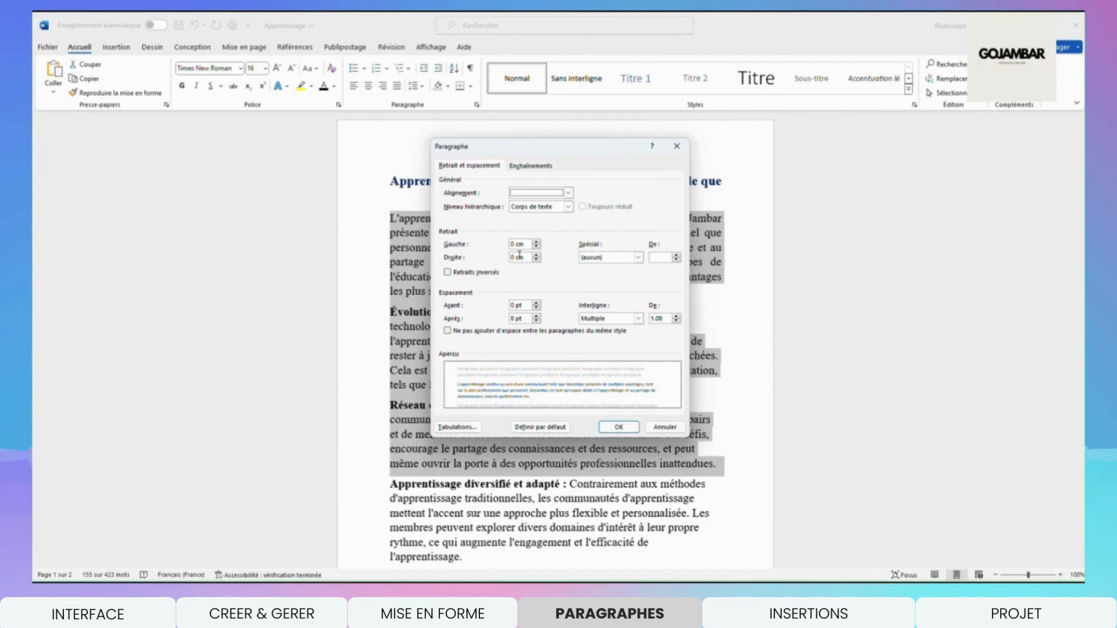
click(536, 242)
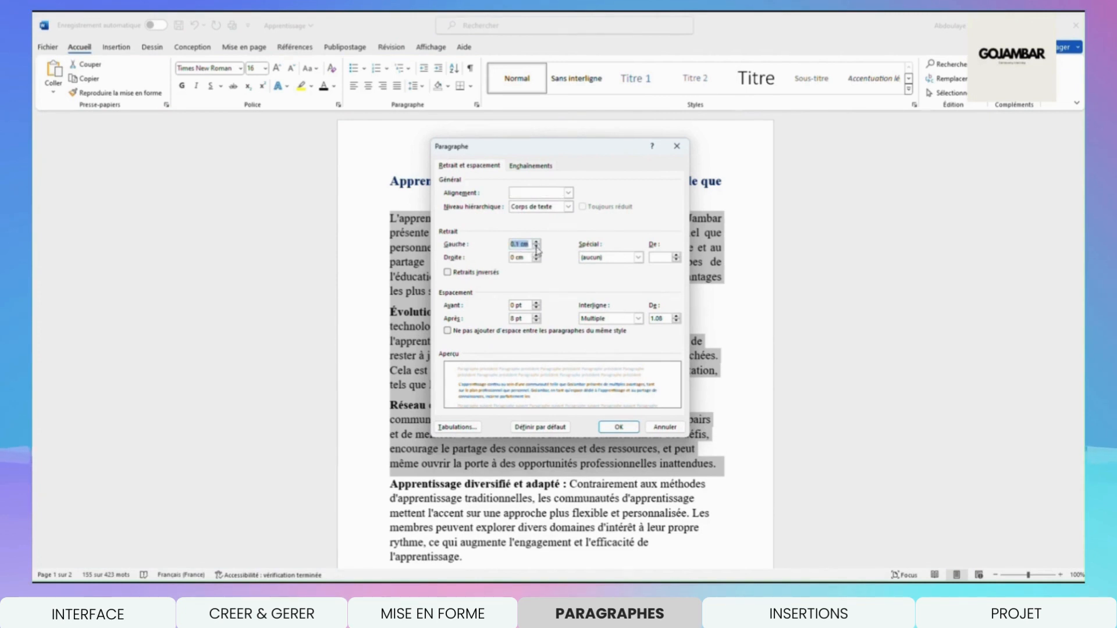
click(537, 248)
click(536, 261)
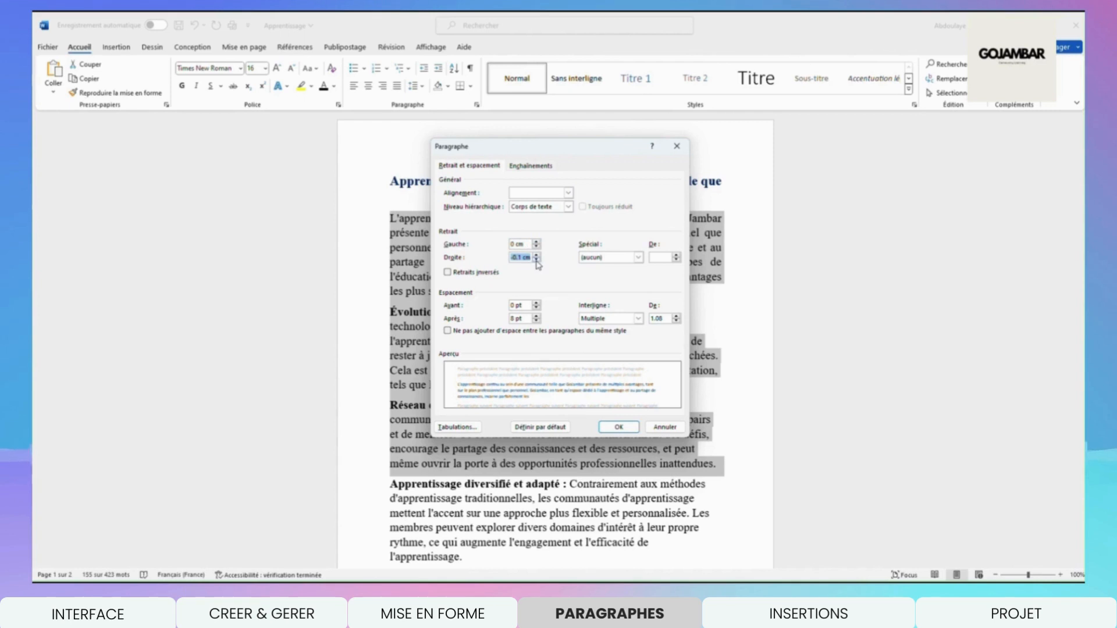
click(537, 255)
click(537, 316)
click(536, 321)
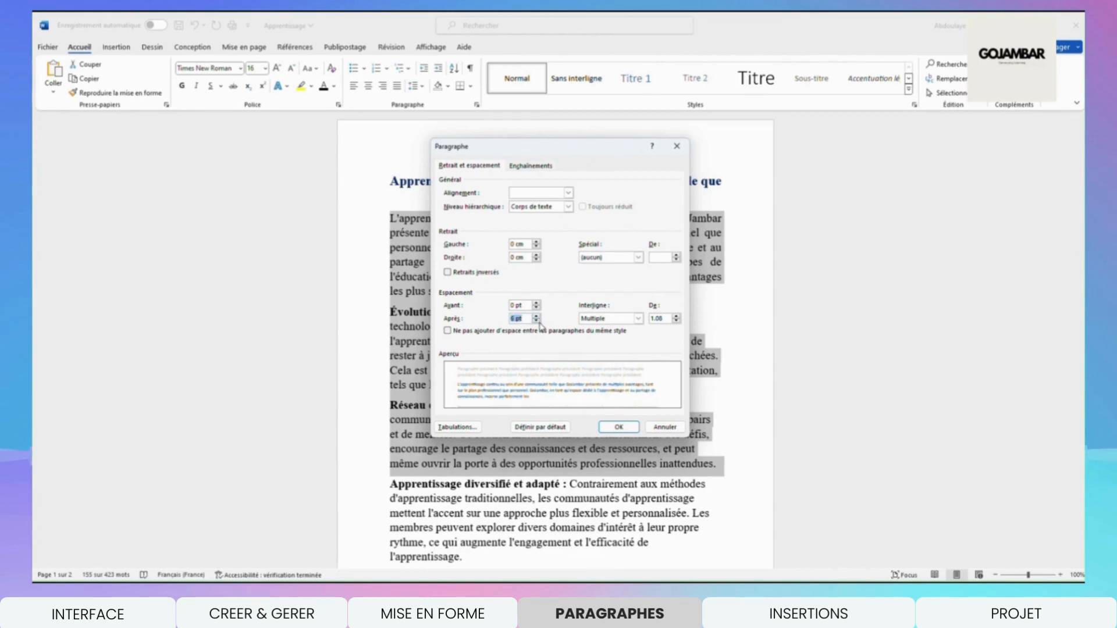
- Try Multiple, 1.5-line, Double and Exactement line spacing in the preview for the selected paragraphs
click(637, 320)
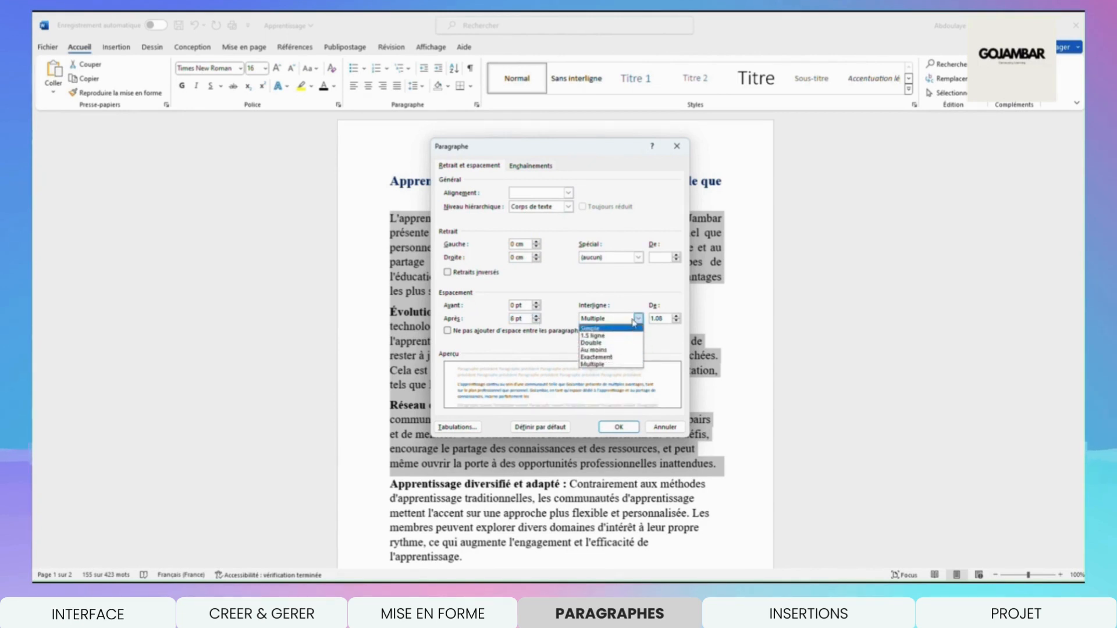
click(638, 321)
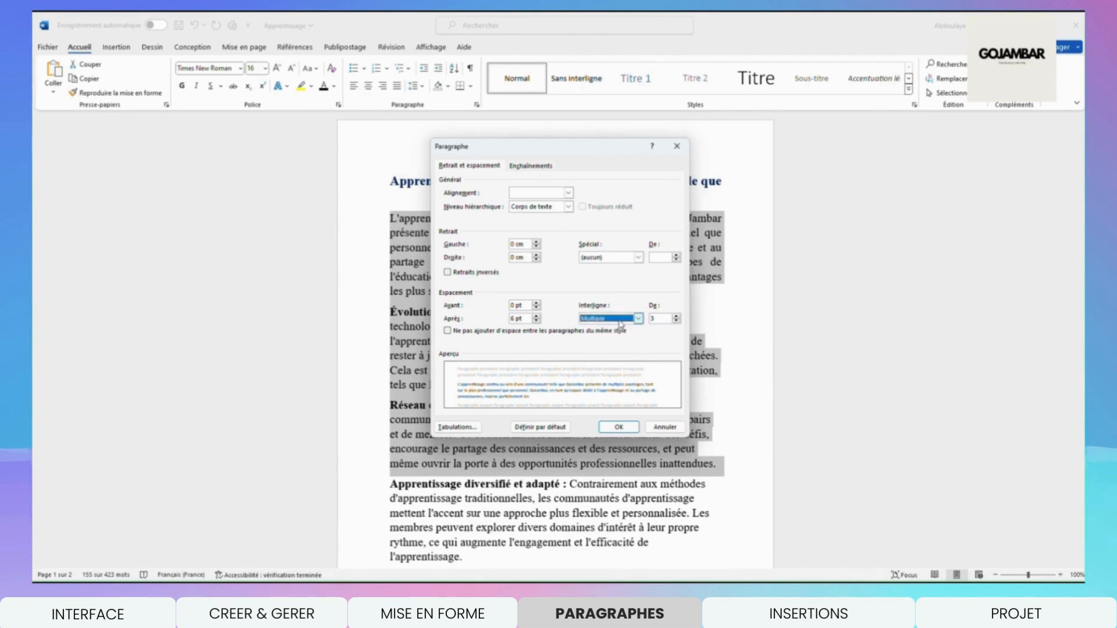
click(638, 322)
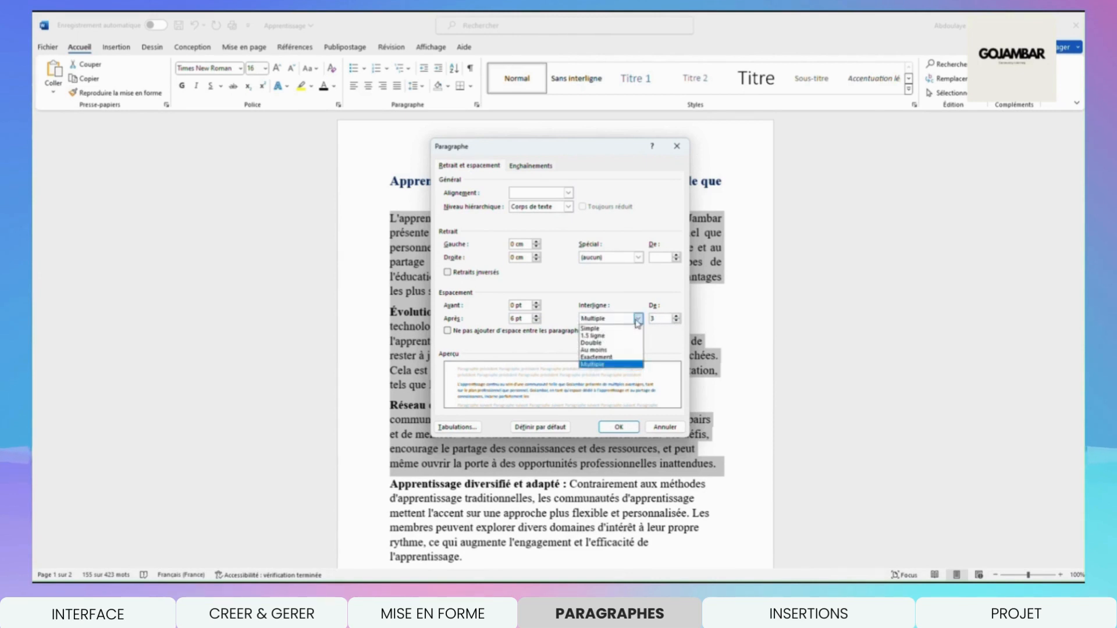
click(608, 337)
click(639, 320)
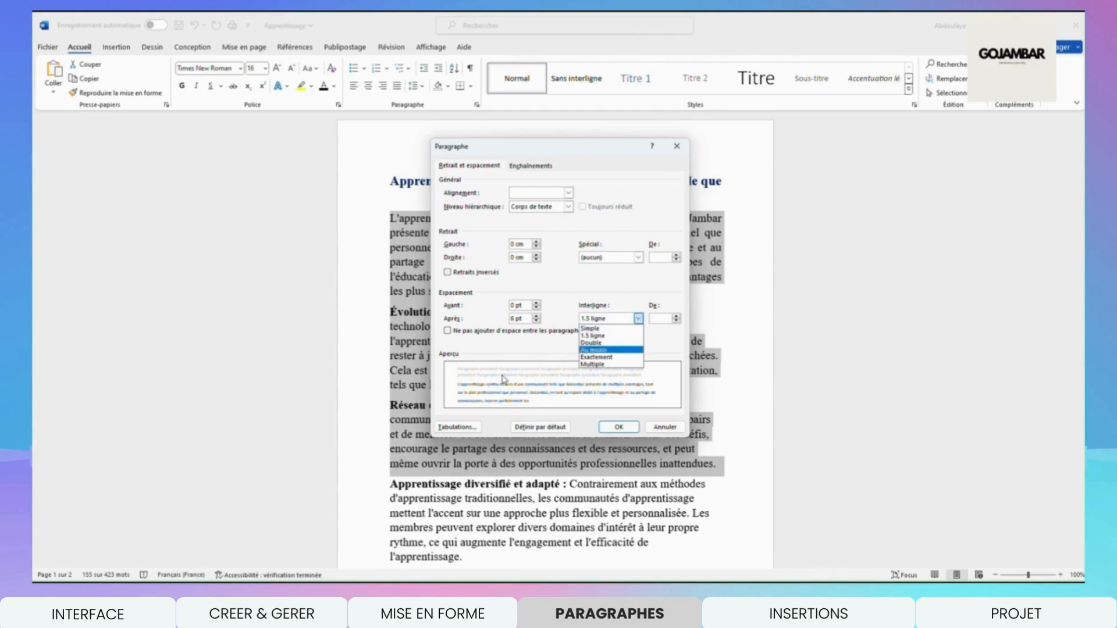
click(593, 343)
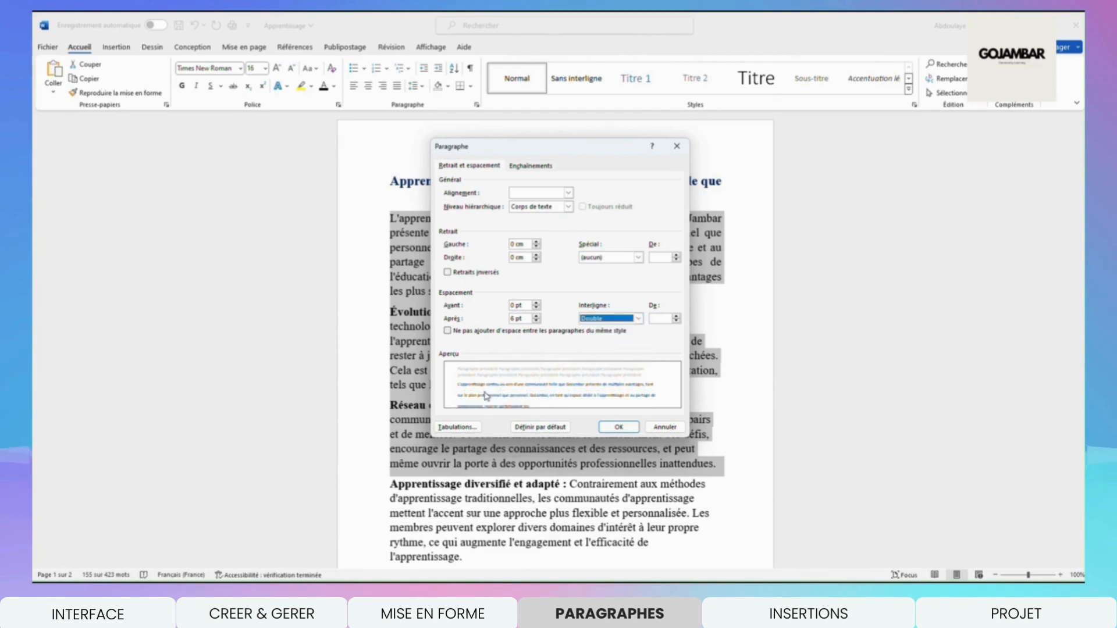
click(638, 320)
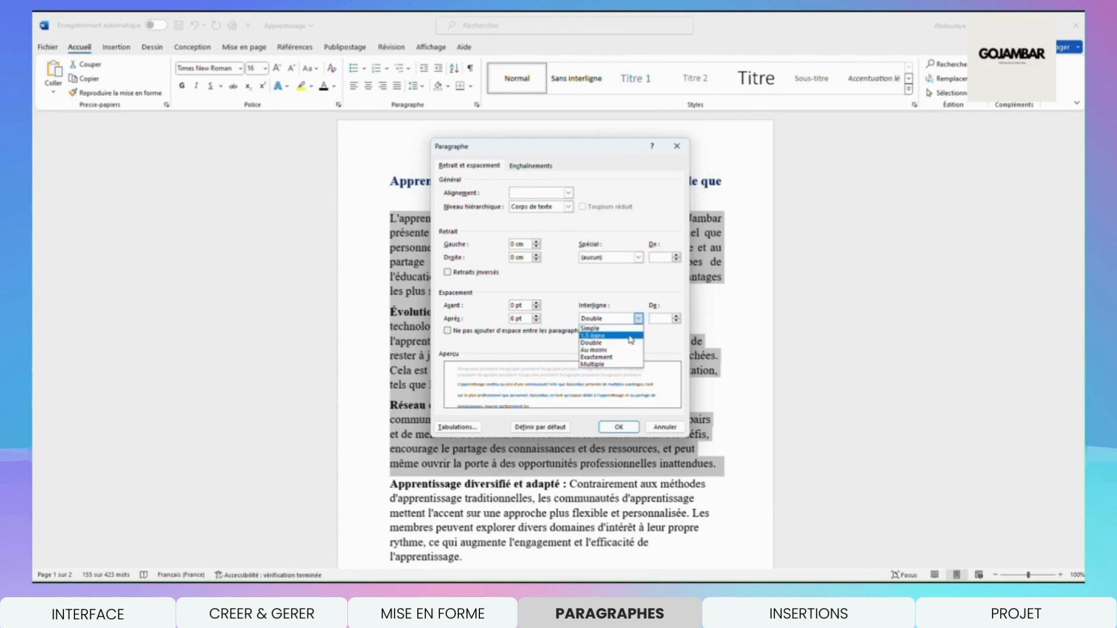
click(632, 337)
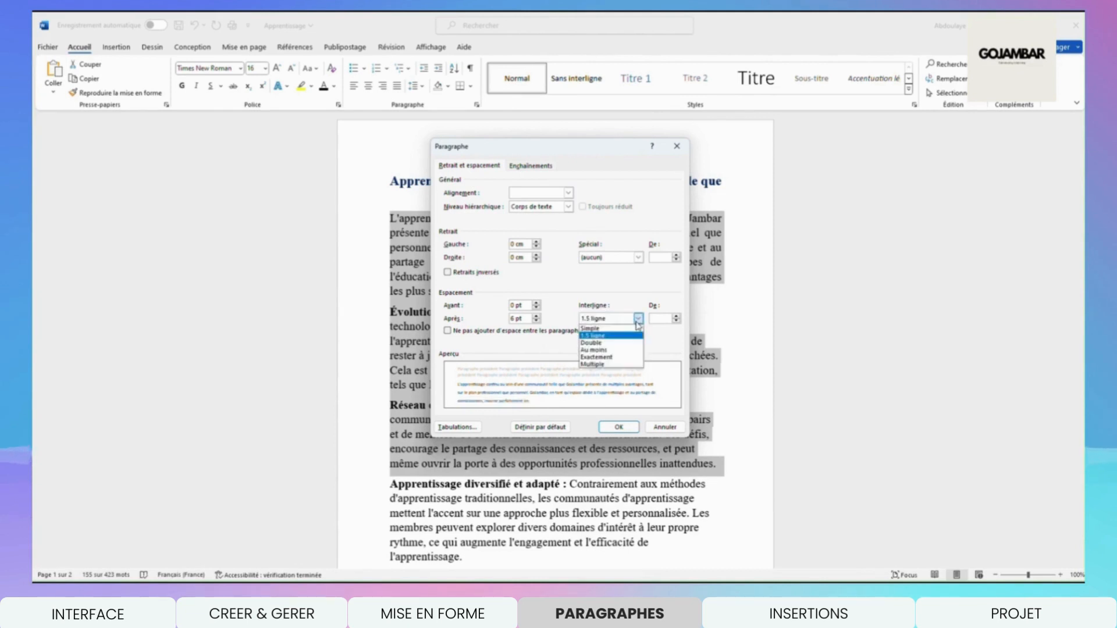
click(624, 358)
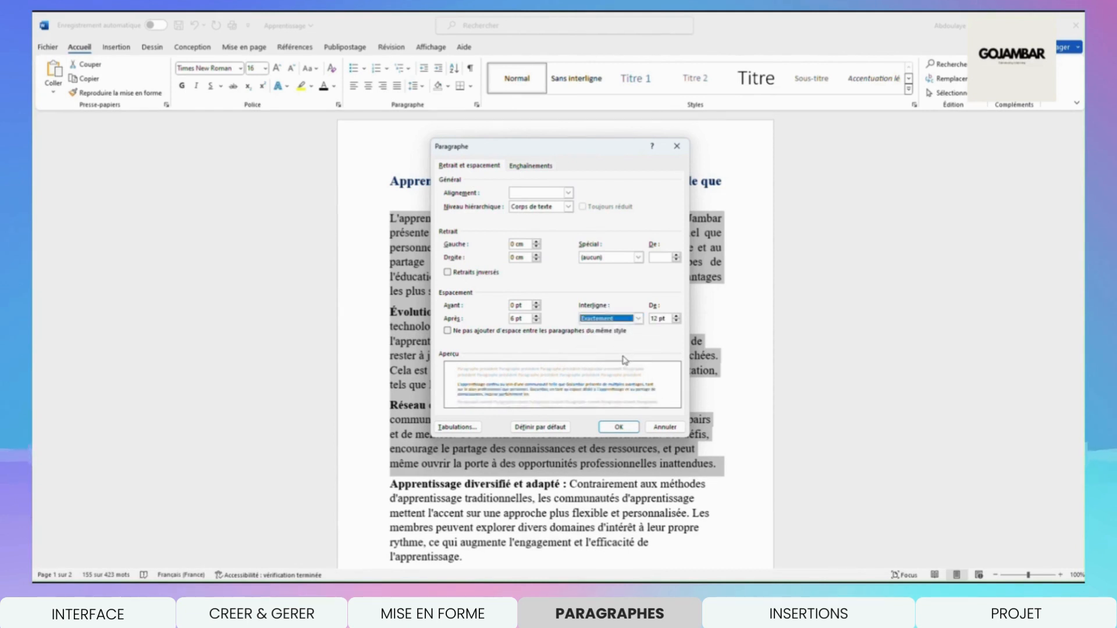
- Set the line spacing of the selected paragraphs to Simple and apply the paragraph settings
click(638, 318)
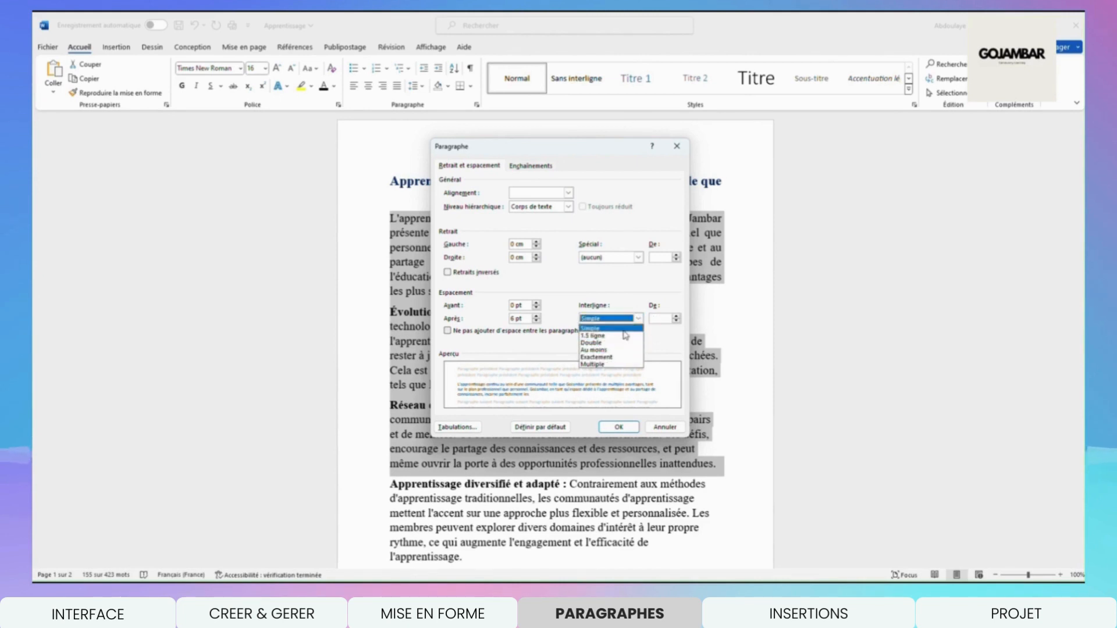
click(617, 329)
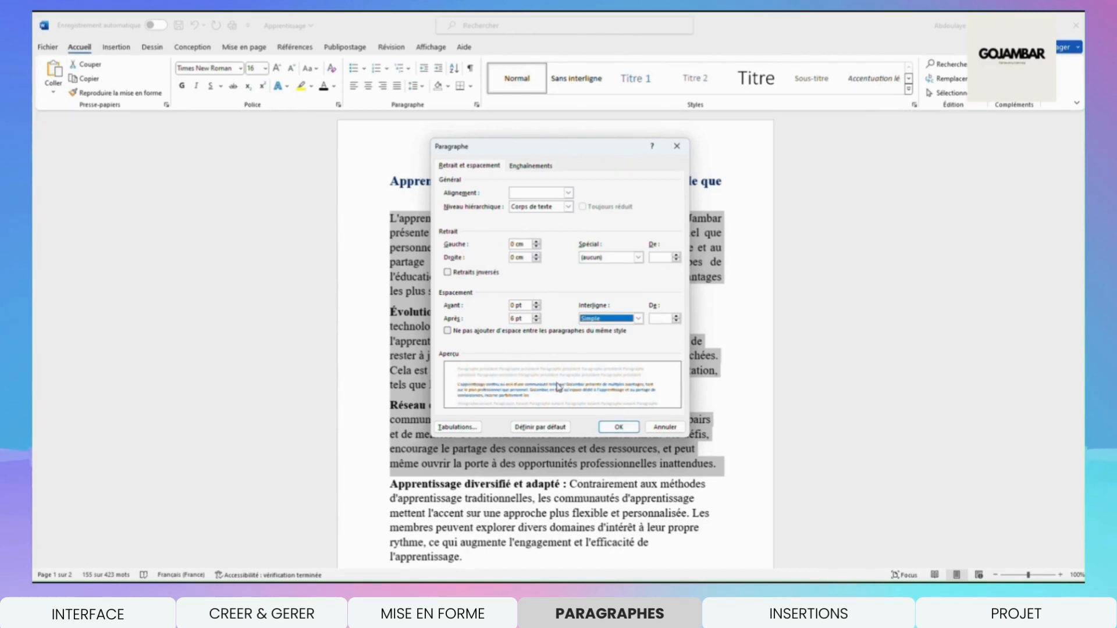
click(617, 428)
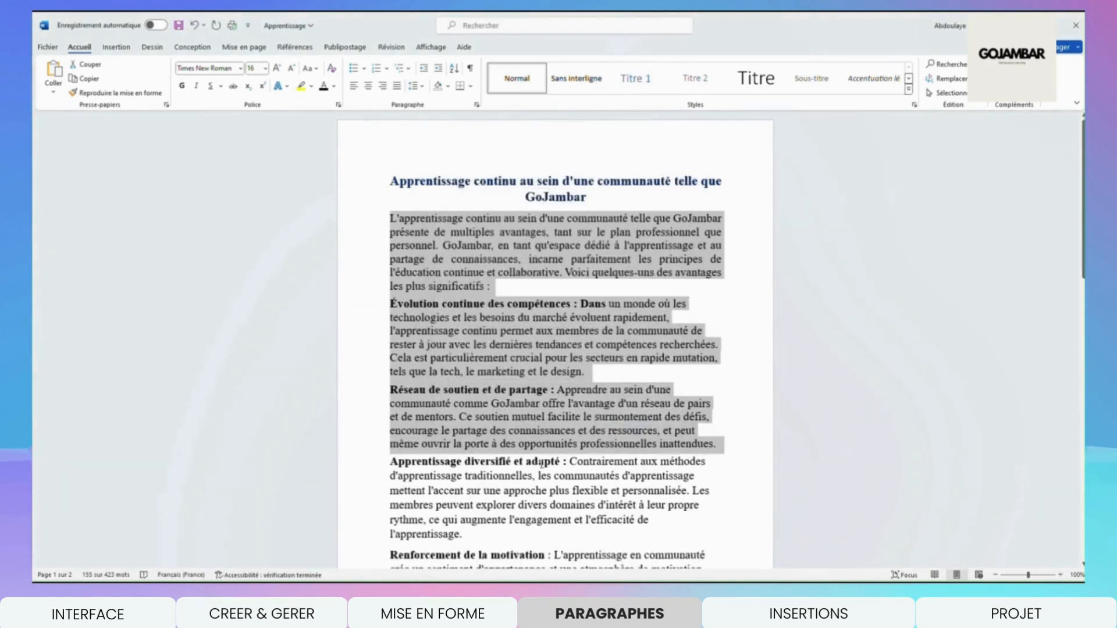
- Select the paragraphs from "Évolution continue des compétences" through "Accessibilité et inclusion"
scroll(535, 442, down, 1)
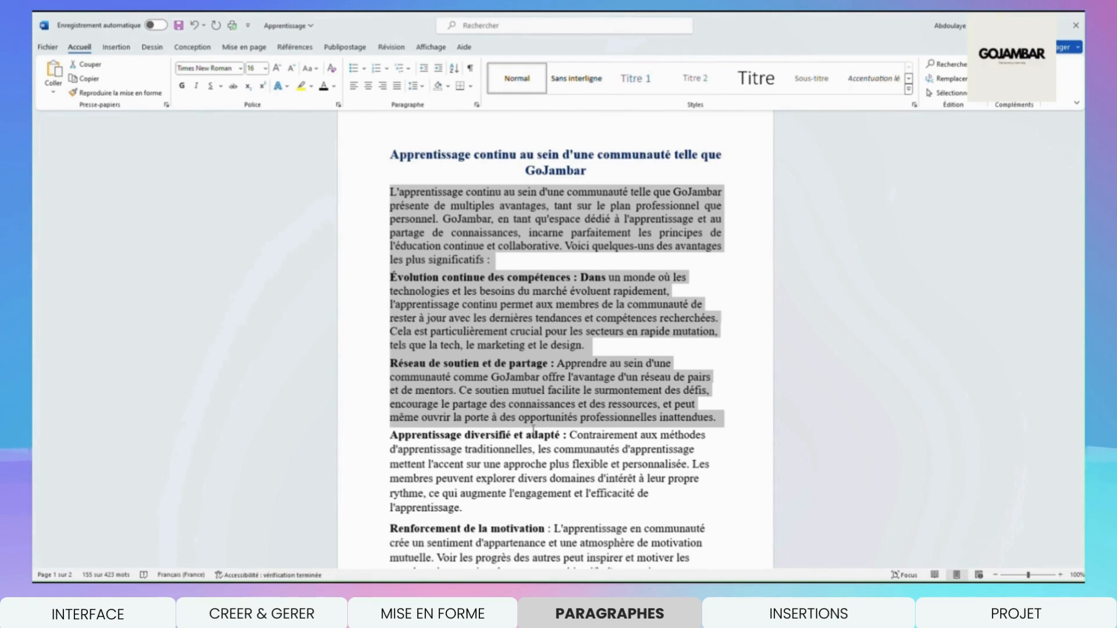
click(398, 278)
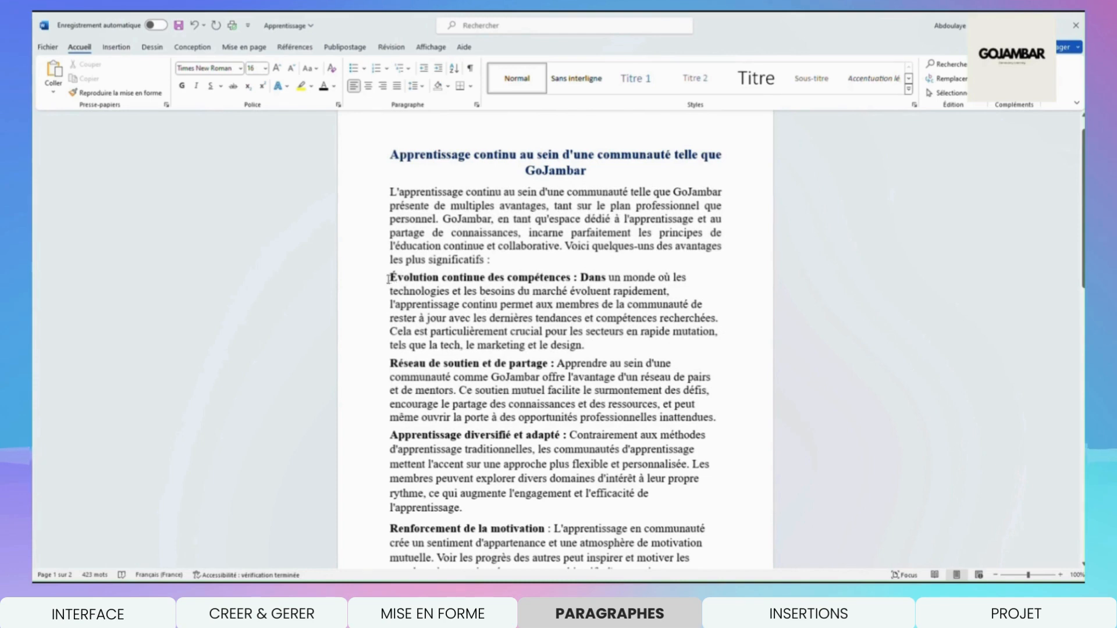
drag(389, 279, 615, 409)
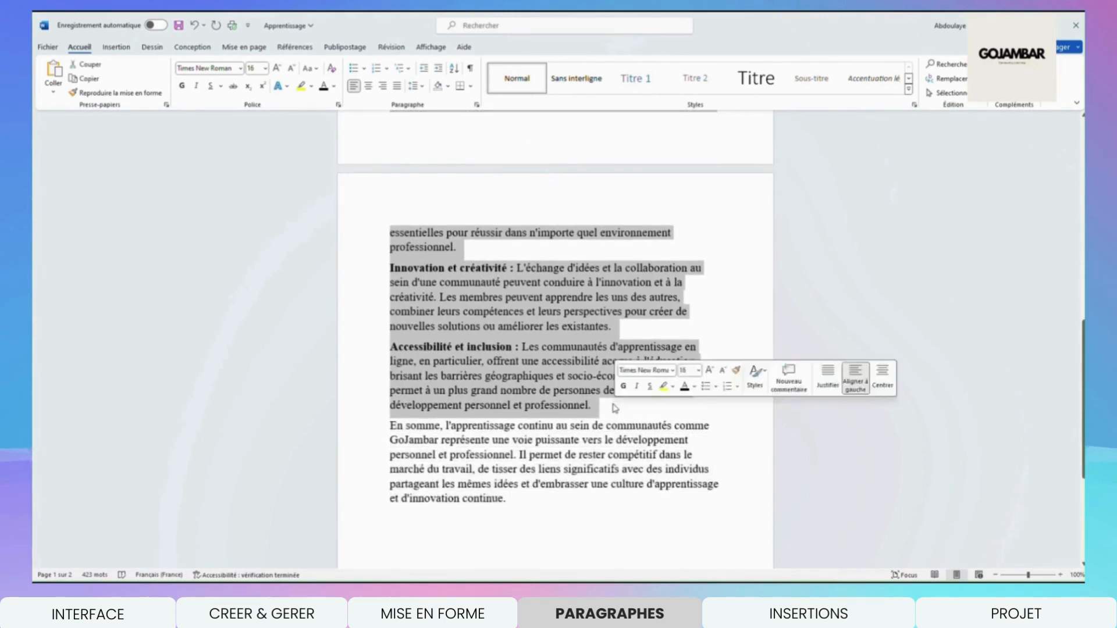
scroll(437, 298, up, 10)
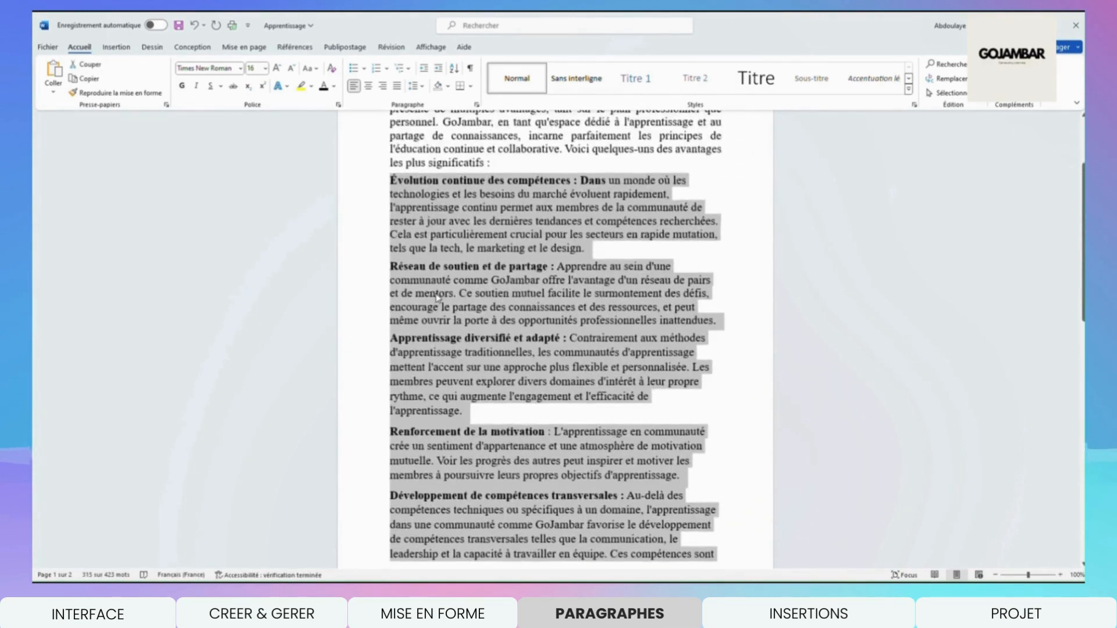
scroll(437, 297, up, 3)
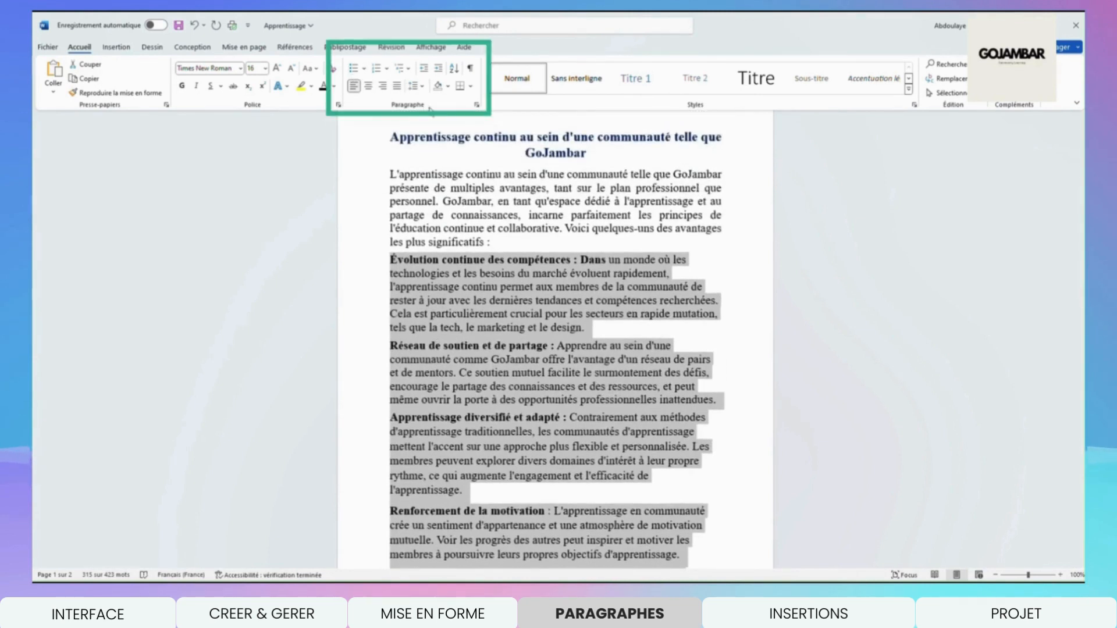
- Try round bullets on the selected paragraphs, look at the bullet library, and remove the bullets
click(356, 69)
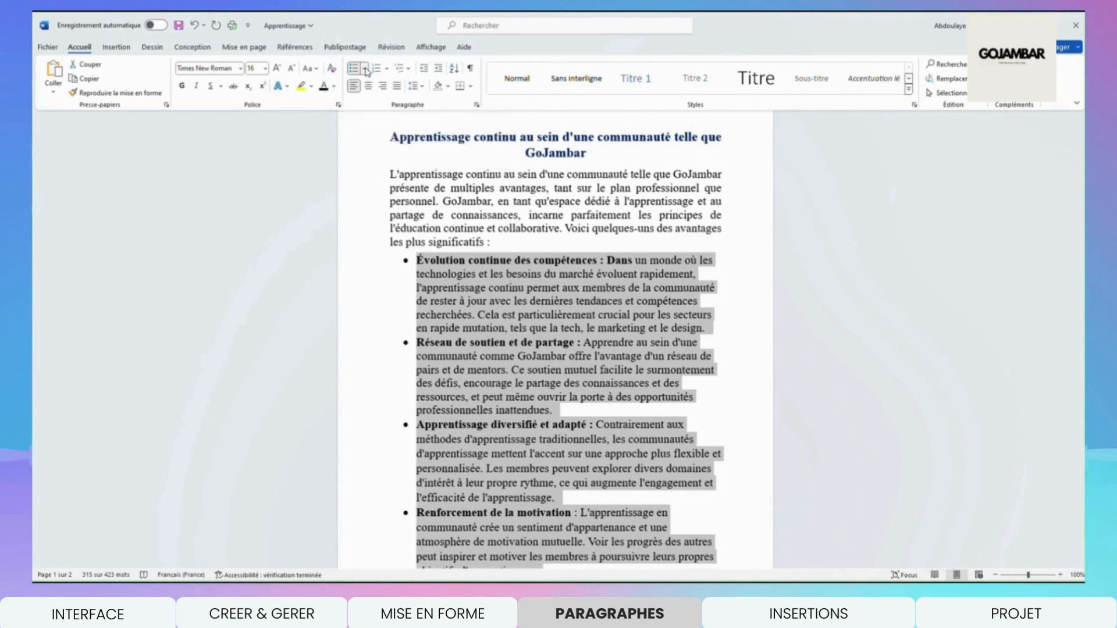
click(365, 70)
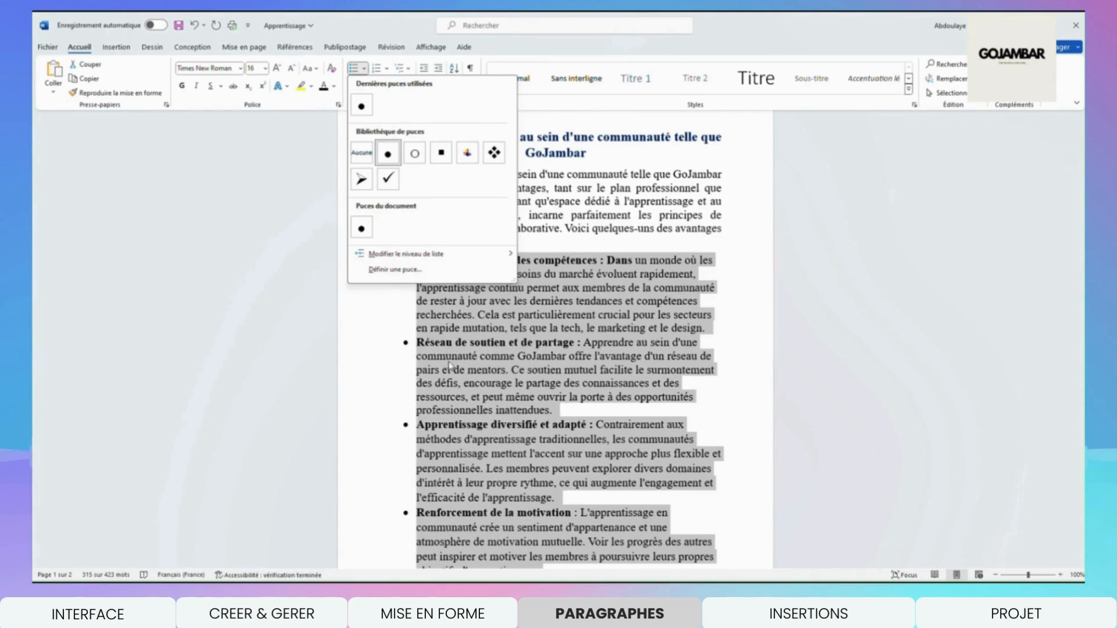
click(361, 156)
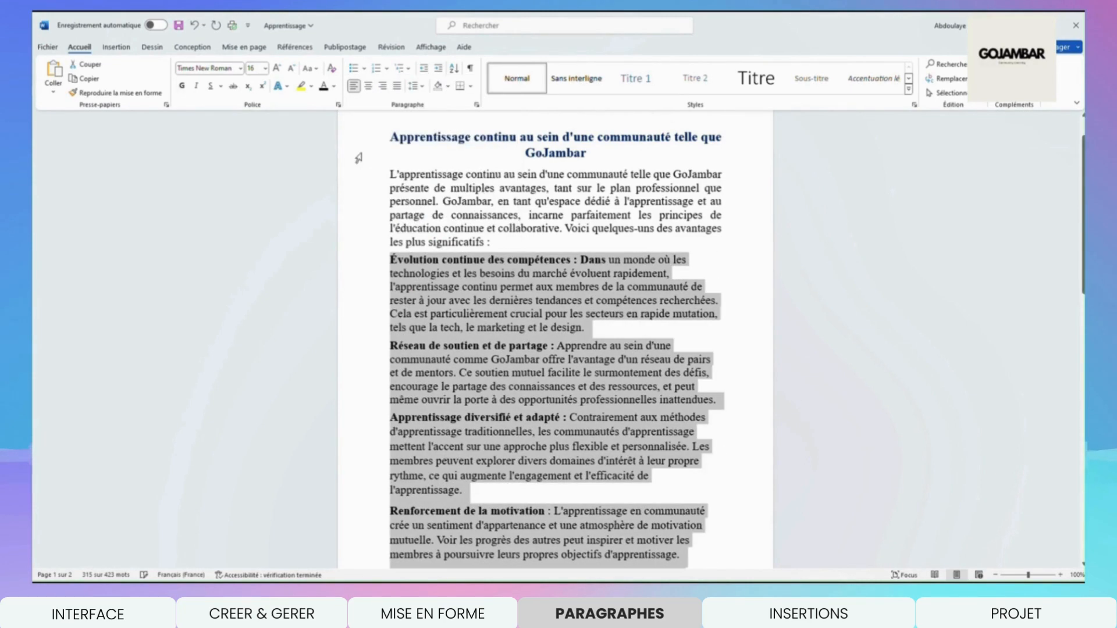
- Try numbering on the selected paragraphs, remove it, and browse the multilevel list formats, choosing Aucune
click(376, 68)
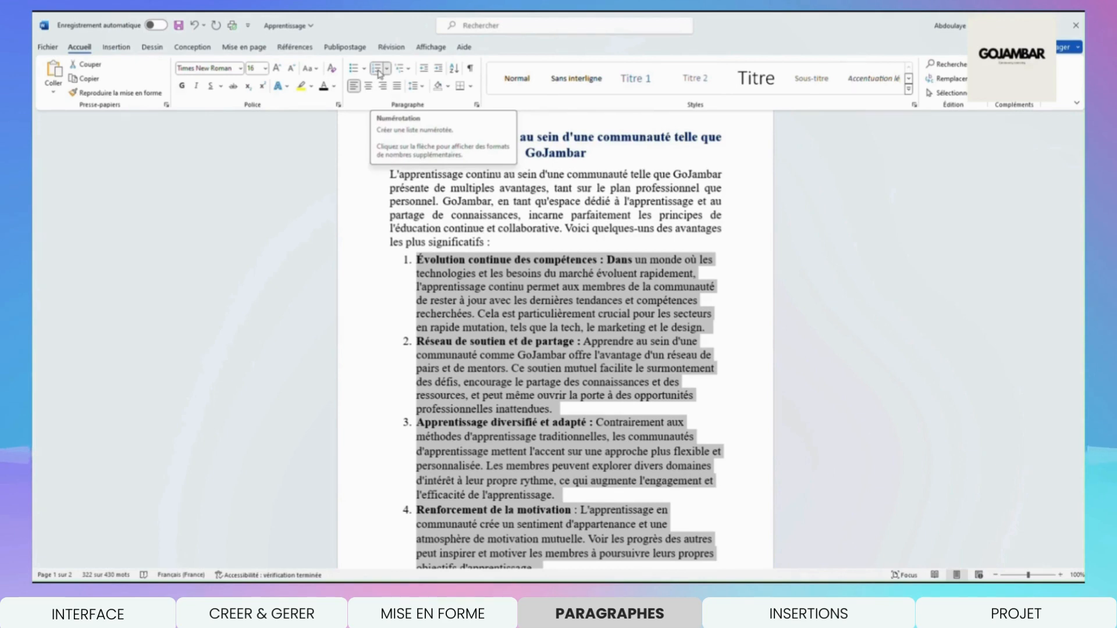
click(387, 69)
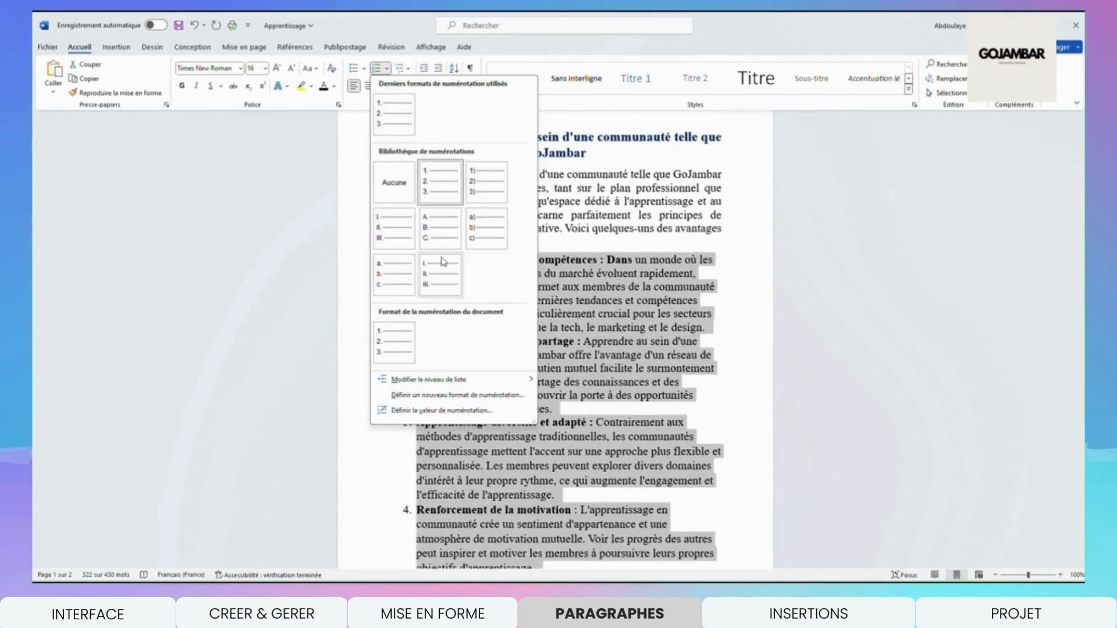
click(392, 179)
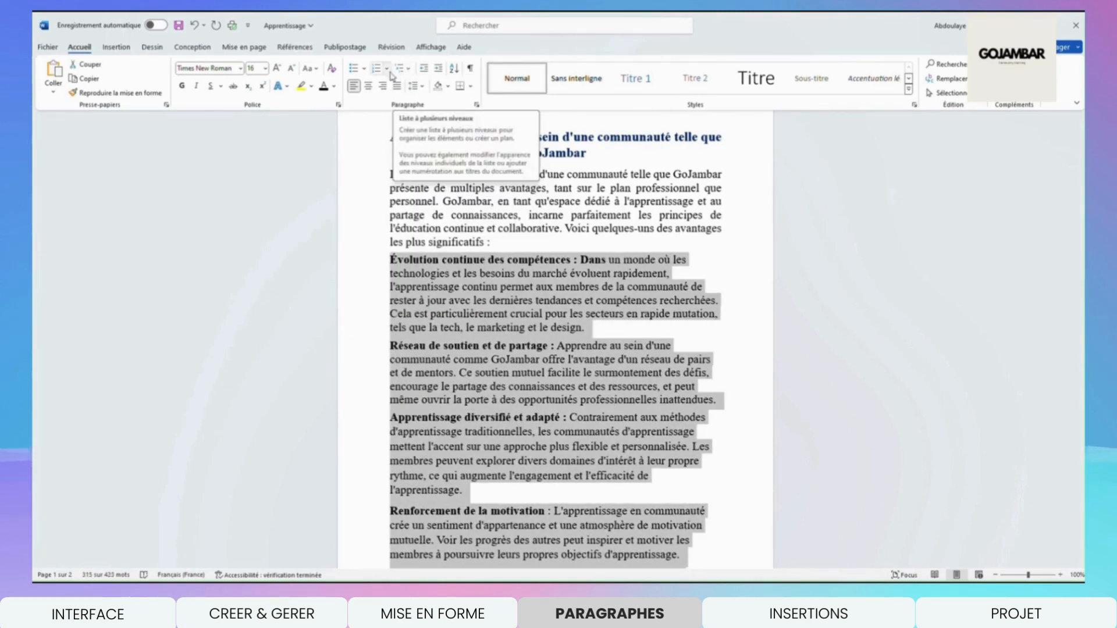
click(404, 71)
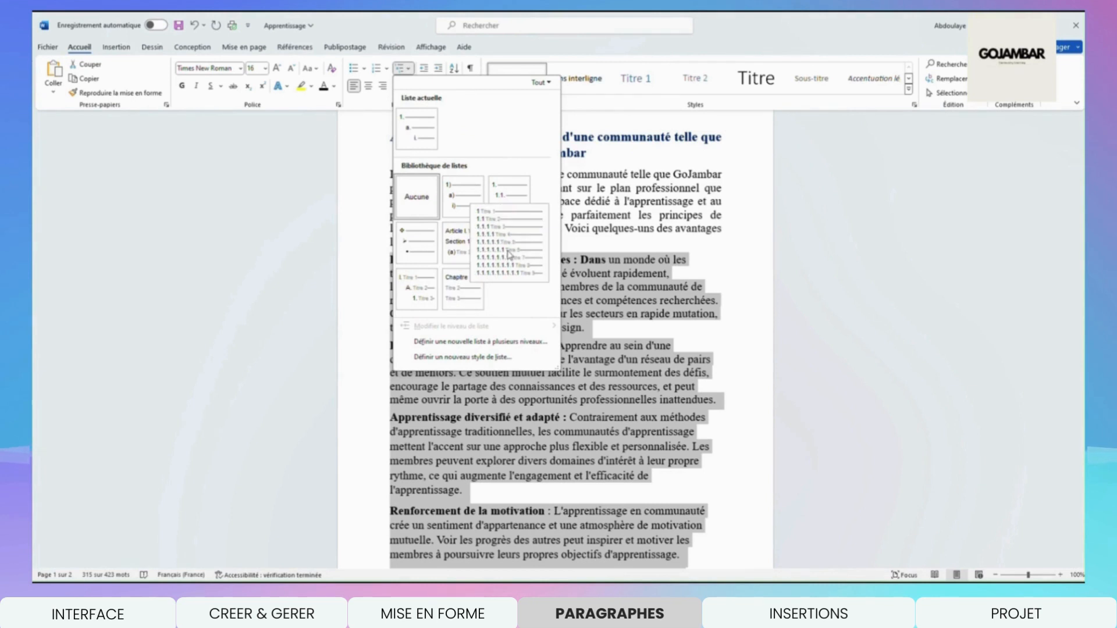
click(416, 199)
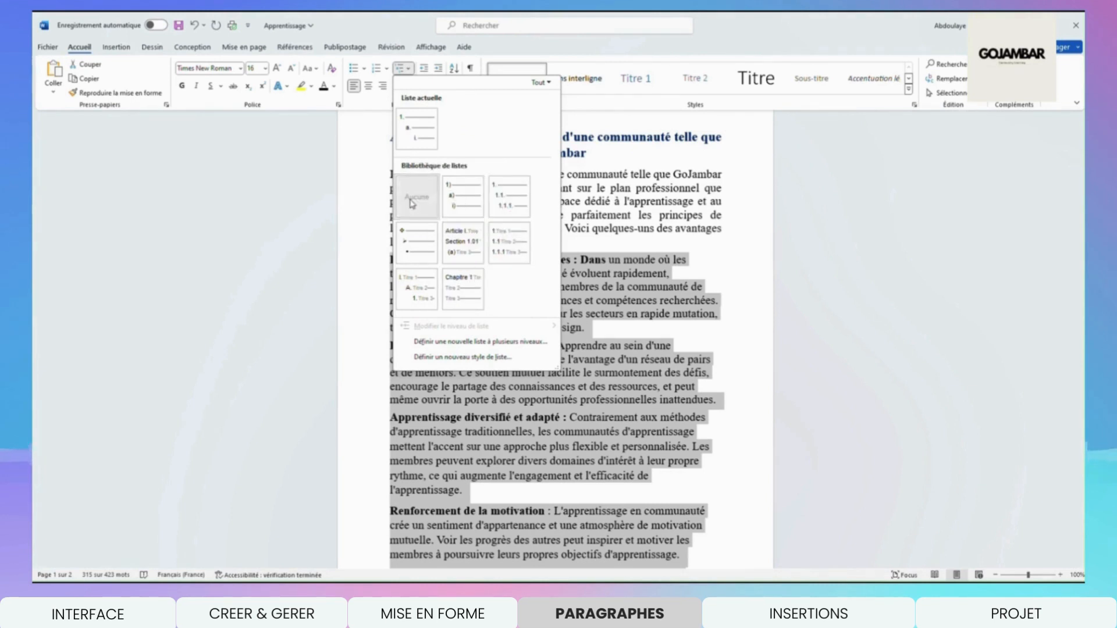
- Turn the selected paragraphs into a numbered list in the 1., 2., 3. format
click(377, 69)
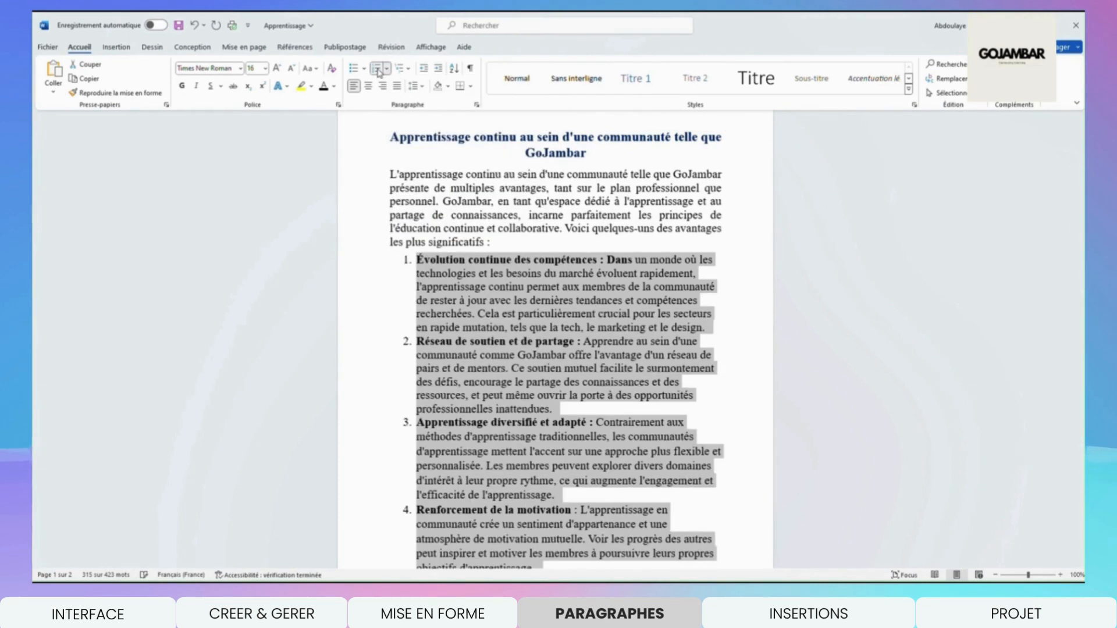
scroll(488, 283, down, 2)
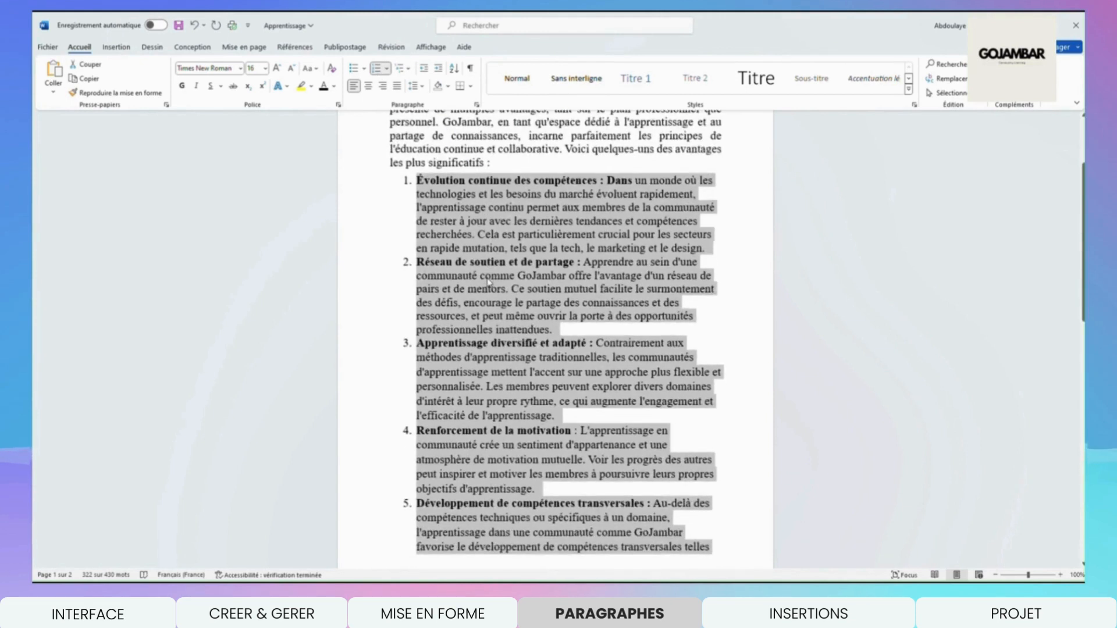
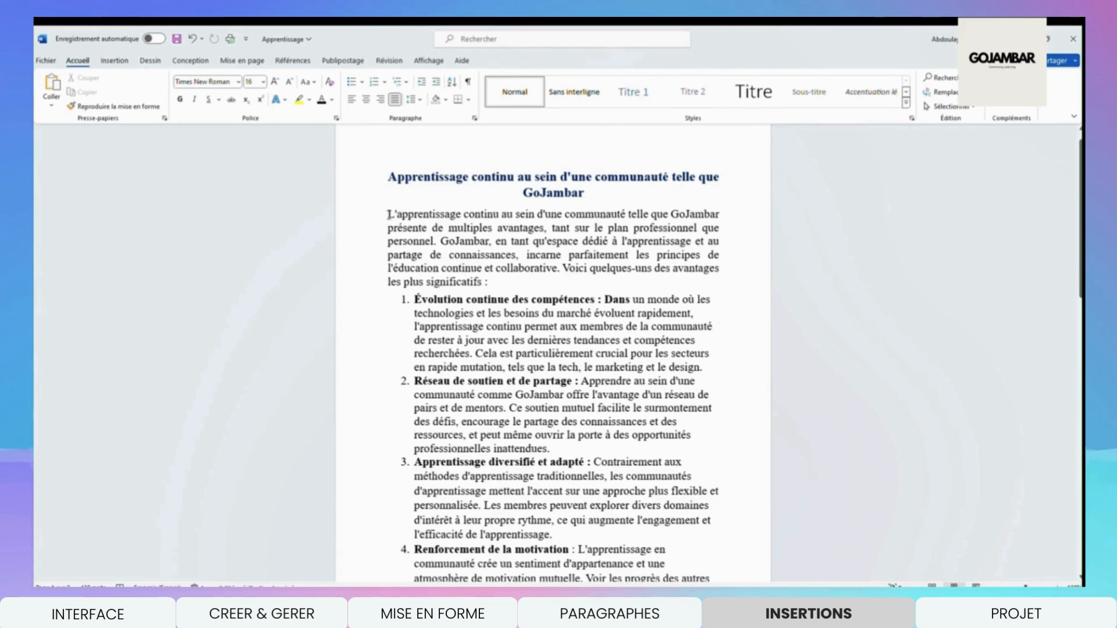
- Add two blank lines between the title and the introductory paragraph, place the cursor on the first, and display the insertion tools
click(389, 216)
key(Return)
key(Return)
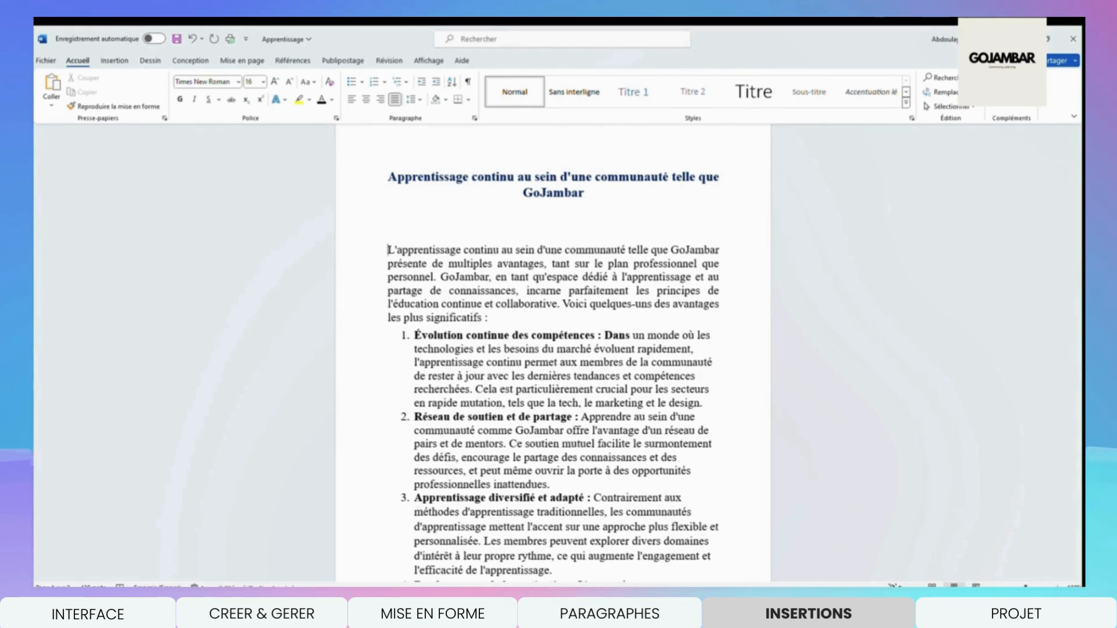
click(396, 224)
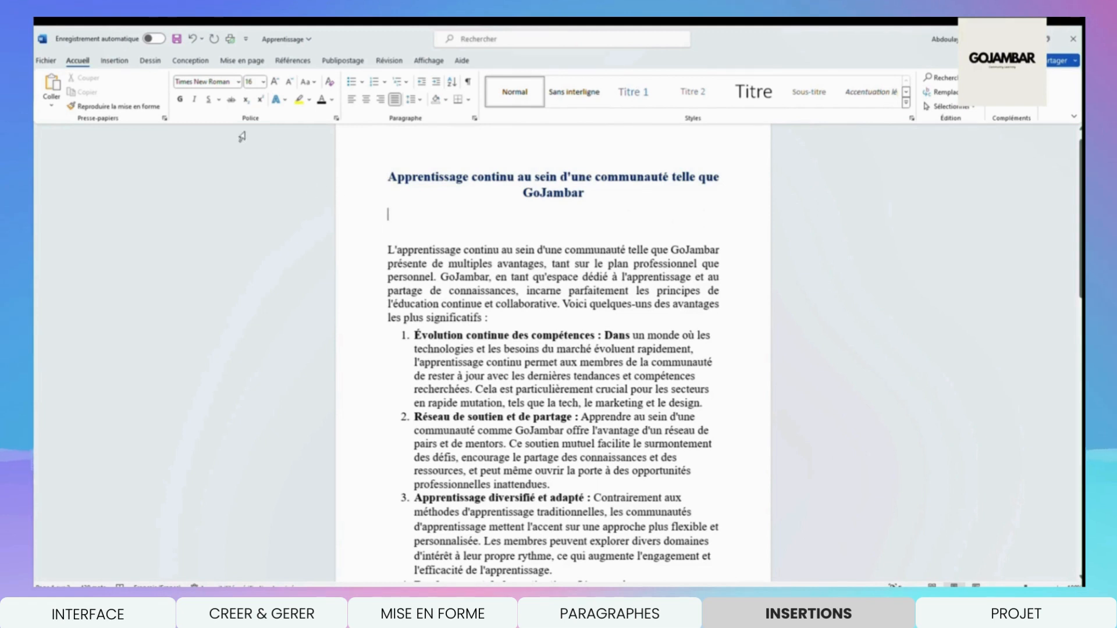
click(110, 61)
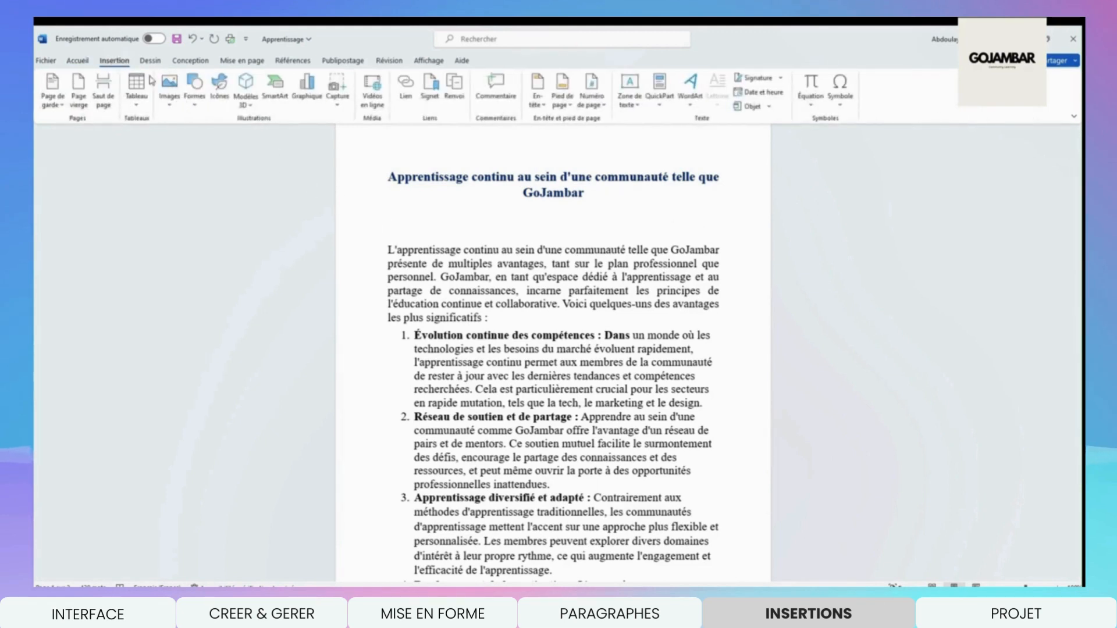
- Insert the Gojambar.com image from the Docs word folder on the blank line below the title
click(172, 106)
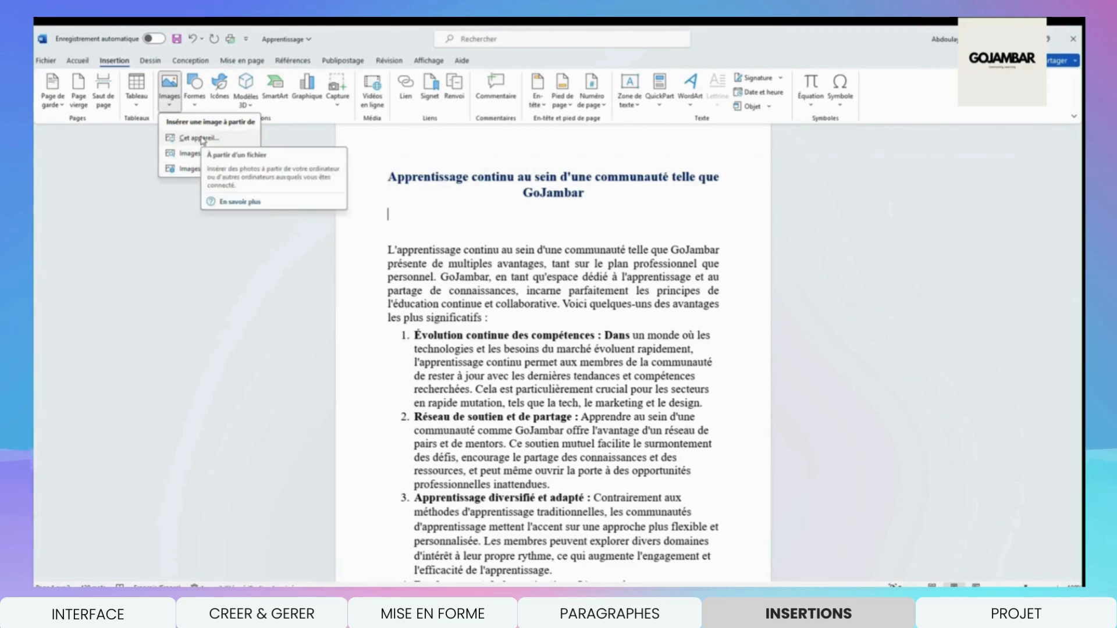
click(201, 139)
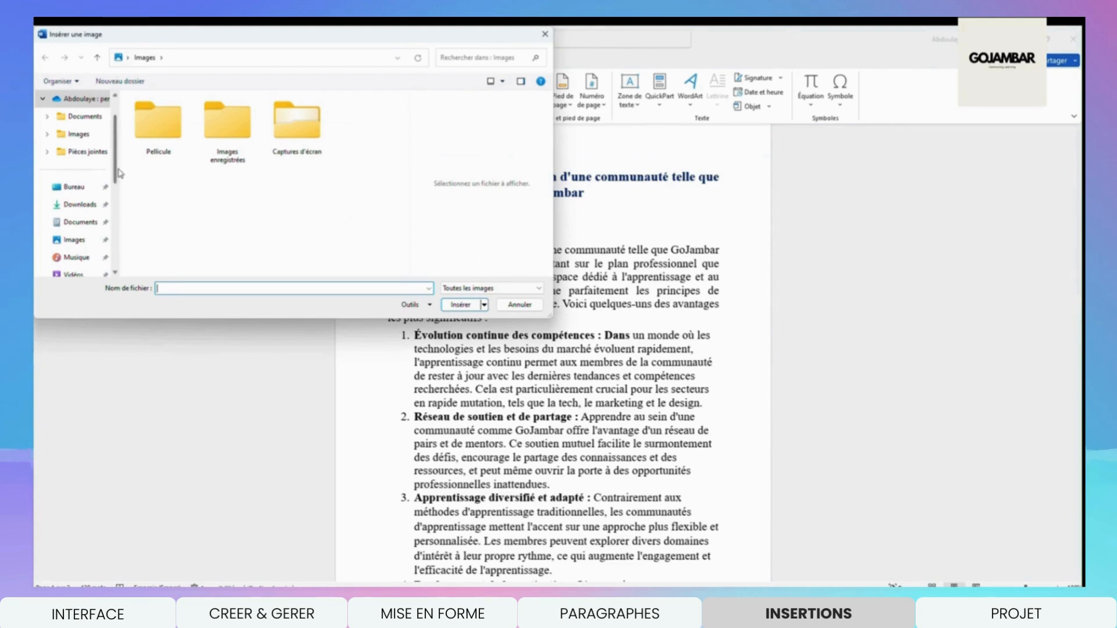
drag(119, 172, 121, 245)
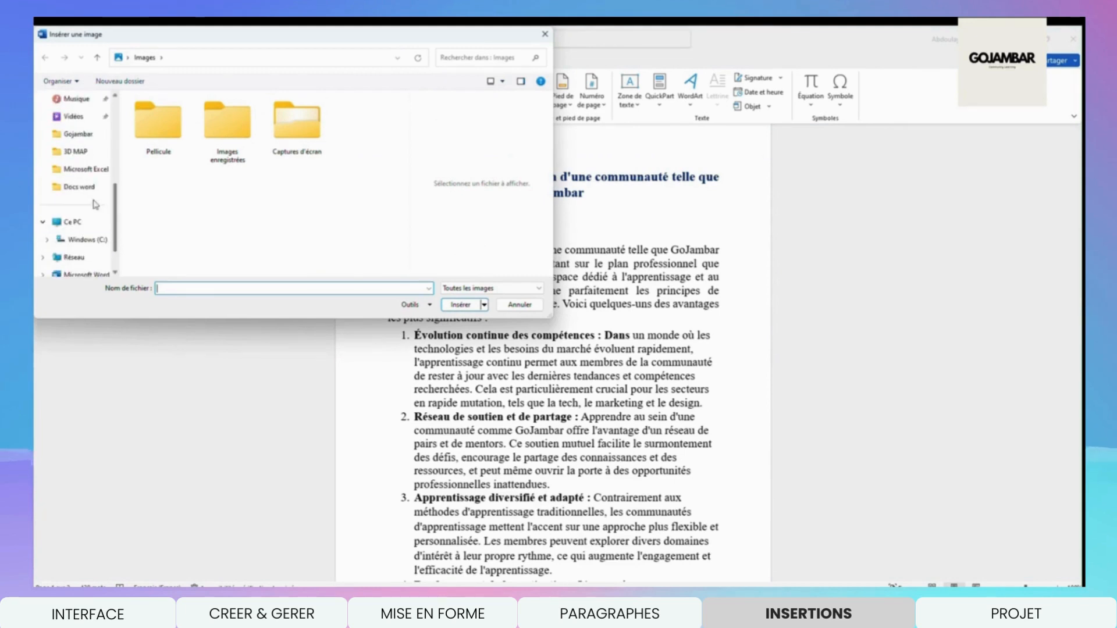
click(79, 187)
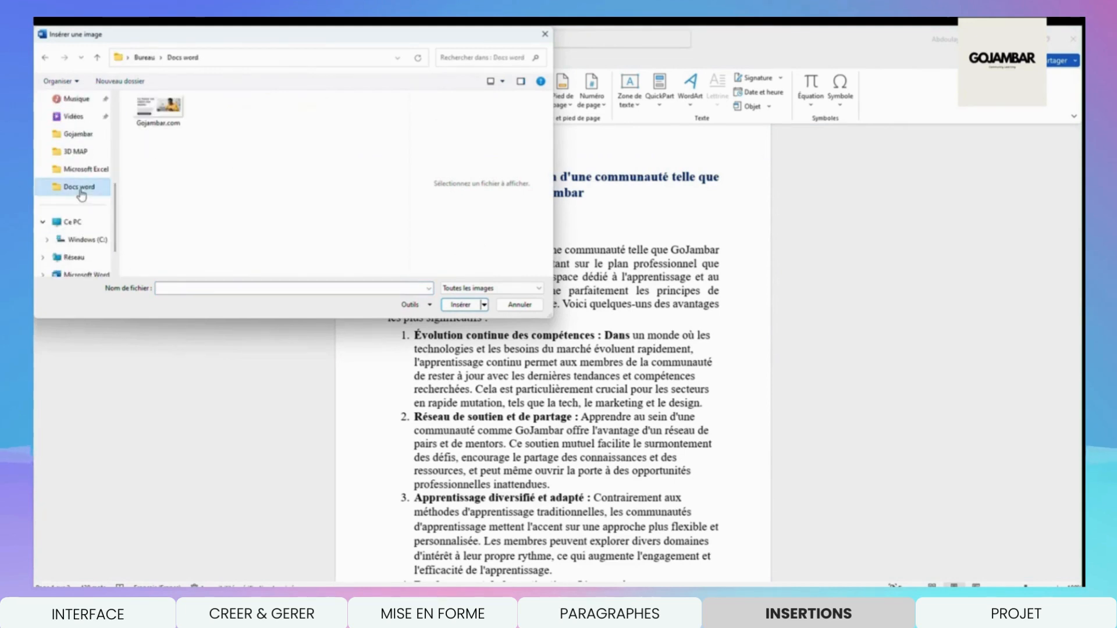
click(157, 117)
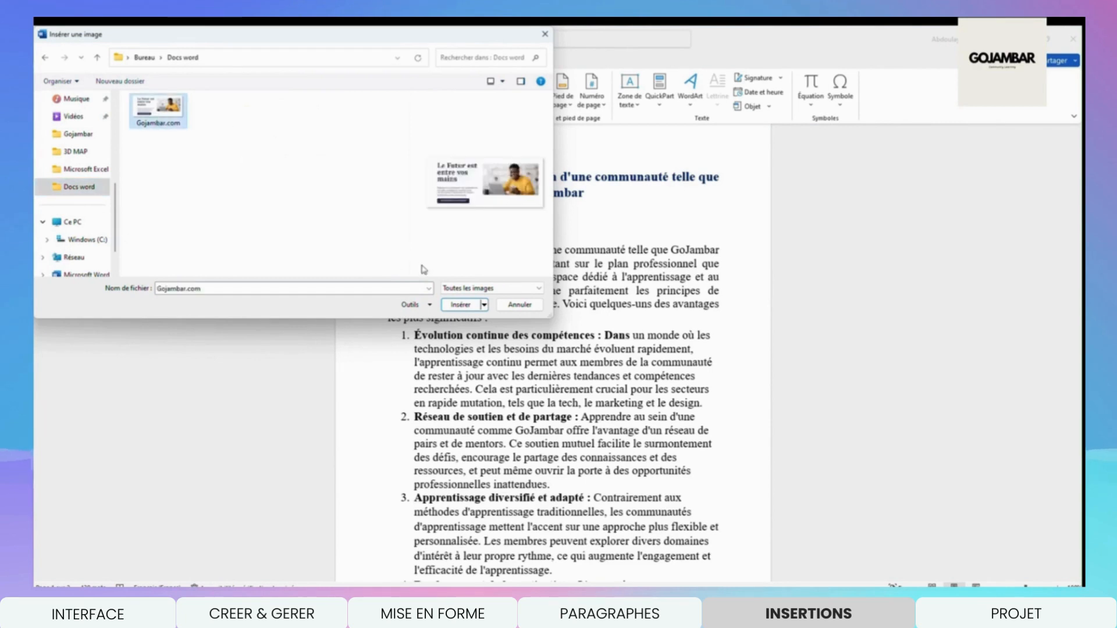
click(469, 308)
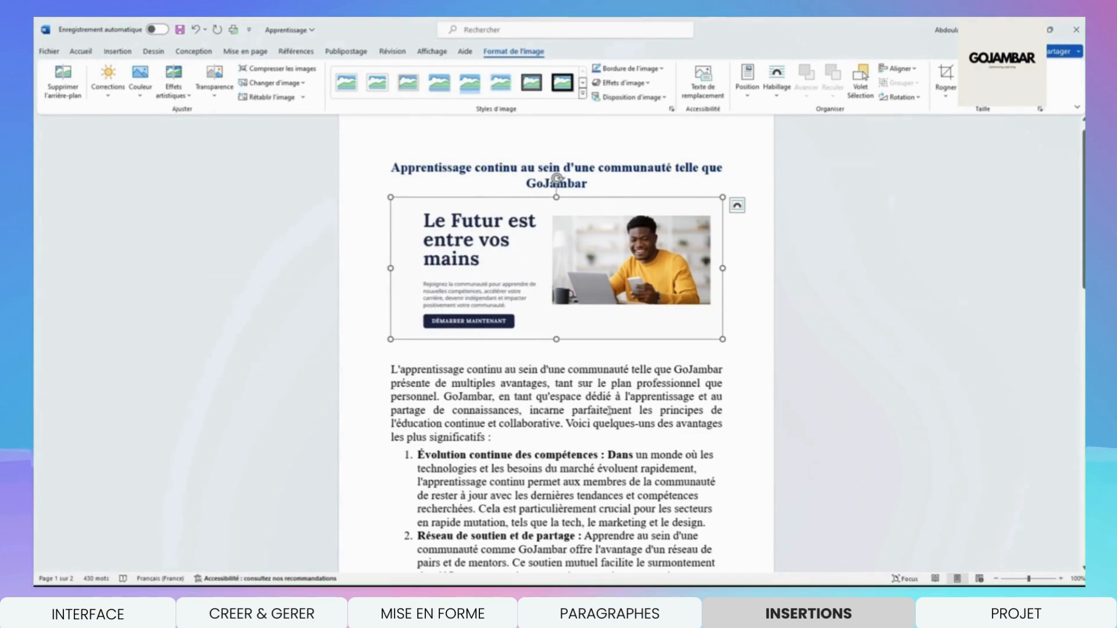
- Apply the "Cadre simple, noir" picture style to the inserted image
scroll(599, 372, up, 1)
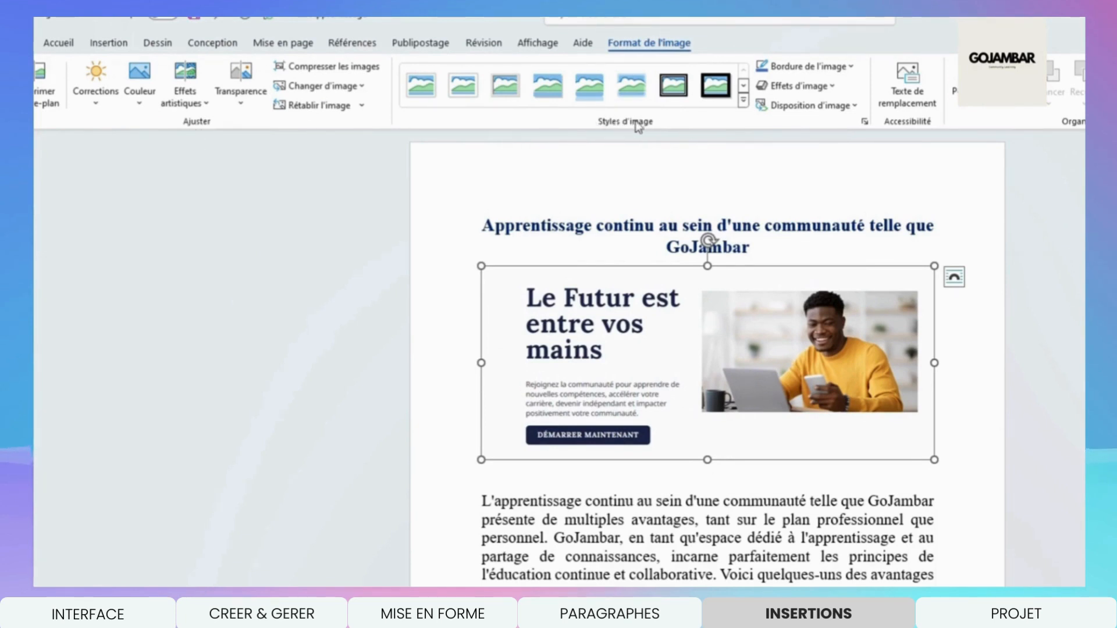
click(743, 100)
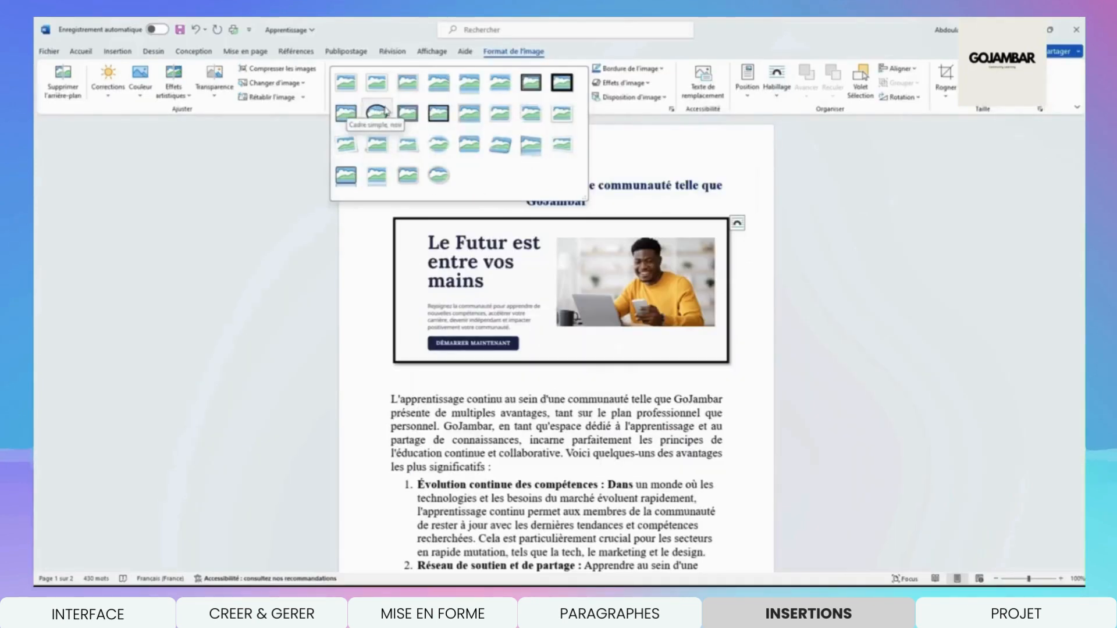
click(348, 112)
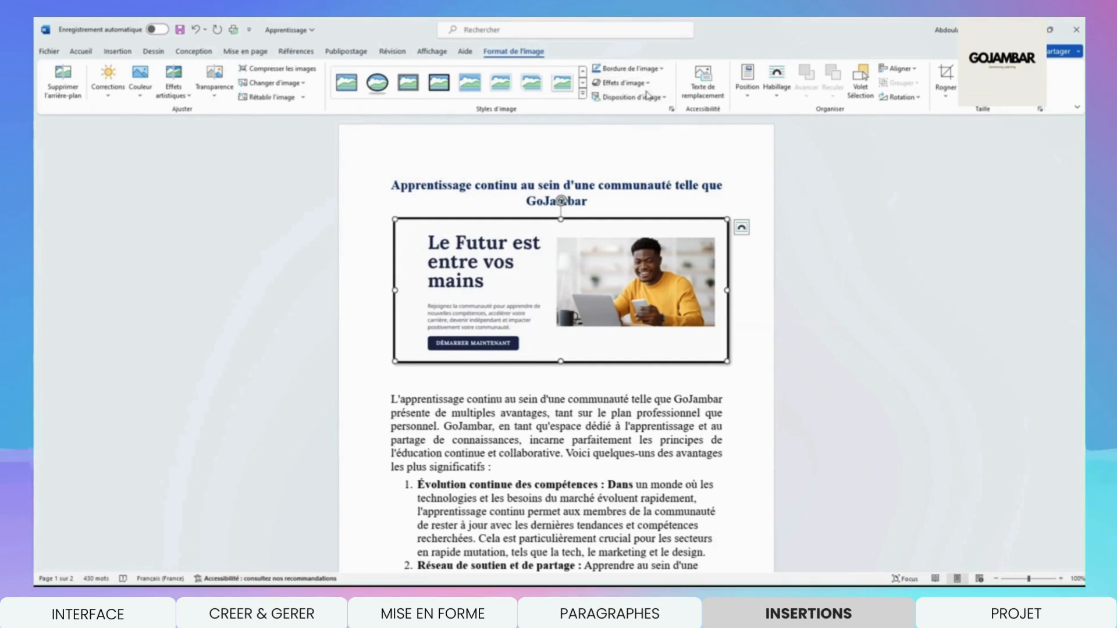
- Preview the image position options and examine its size, text wrapping and position settings without changing them
click(745, 98)
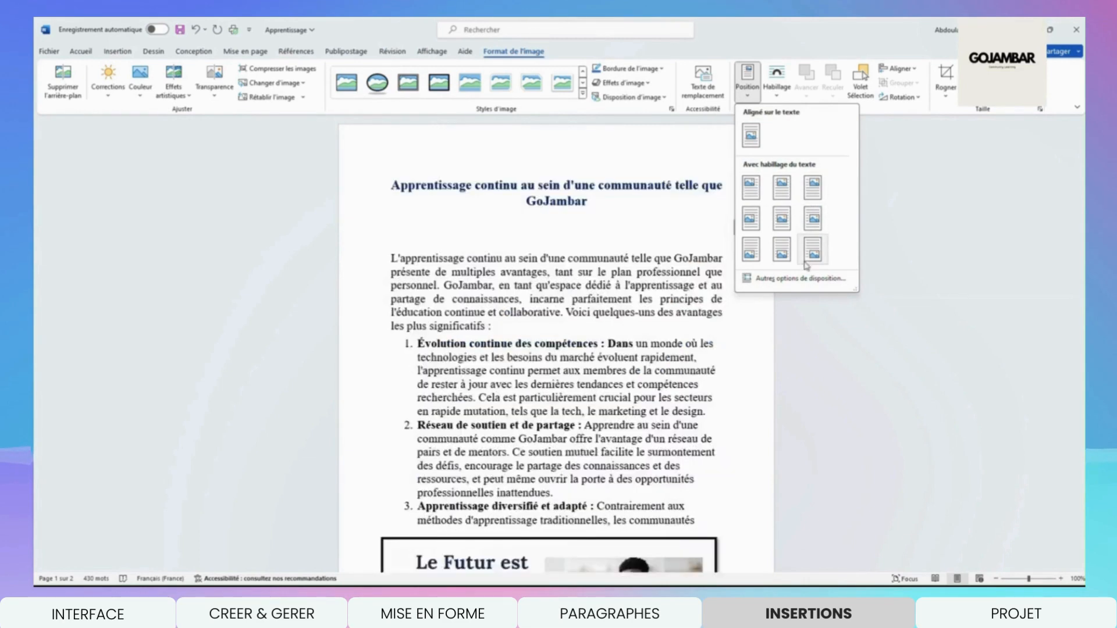
click(697, 151)
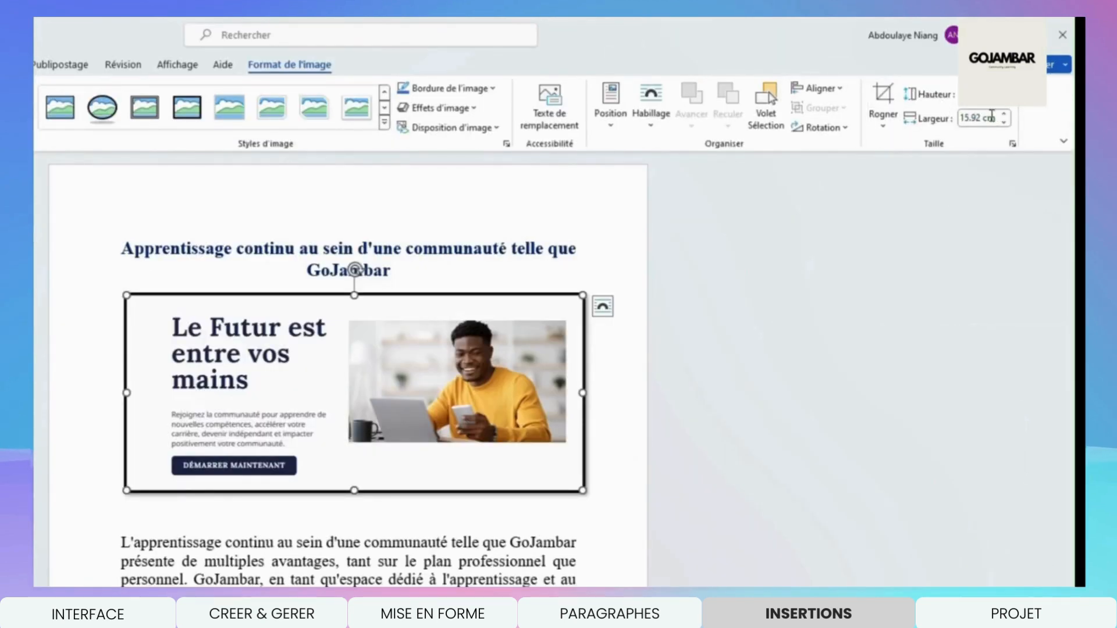
click(1012, 145)
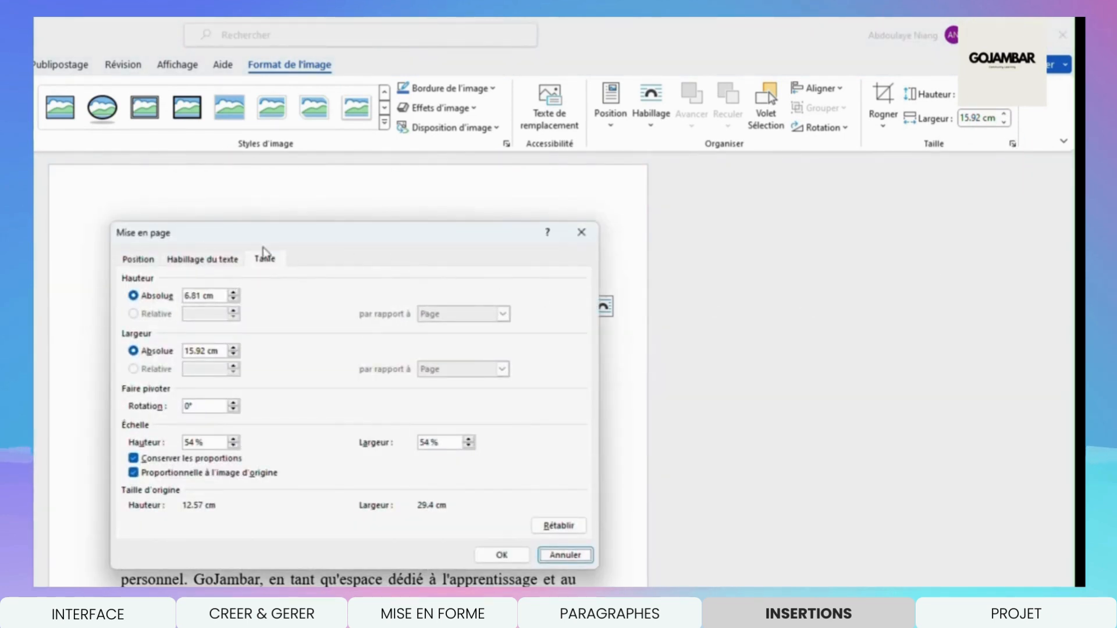
click(198, 263)
click(140, 260)
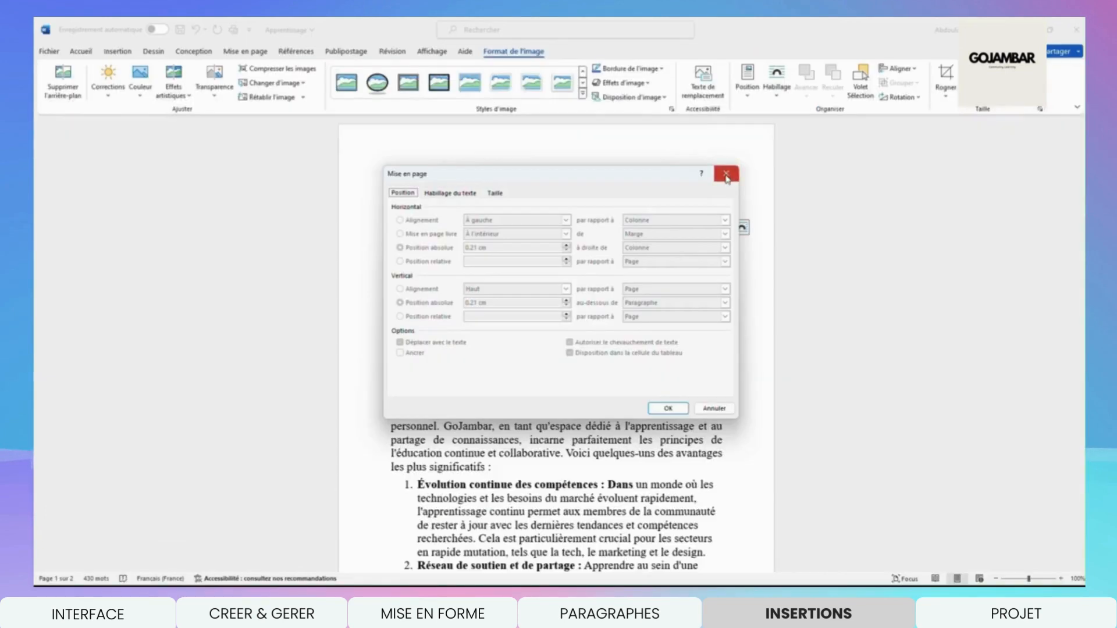
click(726, 174)
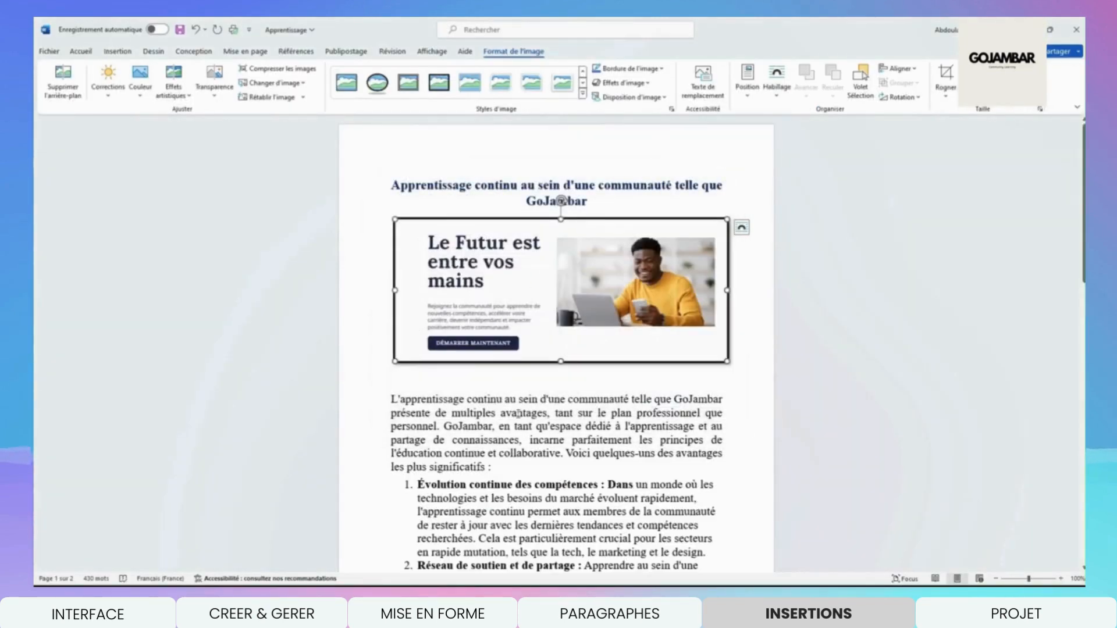
- Add two blank lines between the introductory paragraph and the numbered list
click(518, 413)
scroll(517, 407, down, 2)
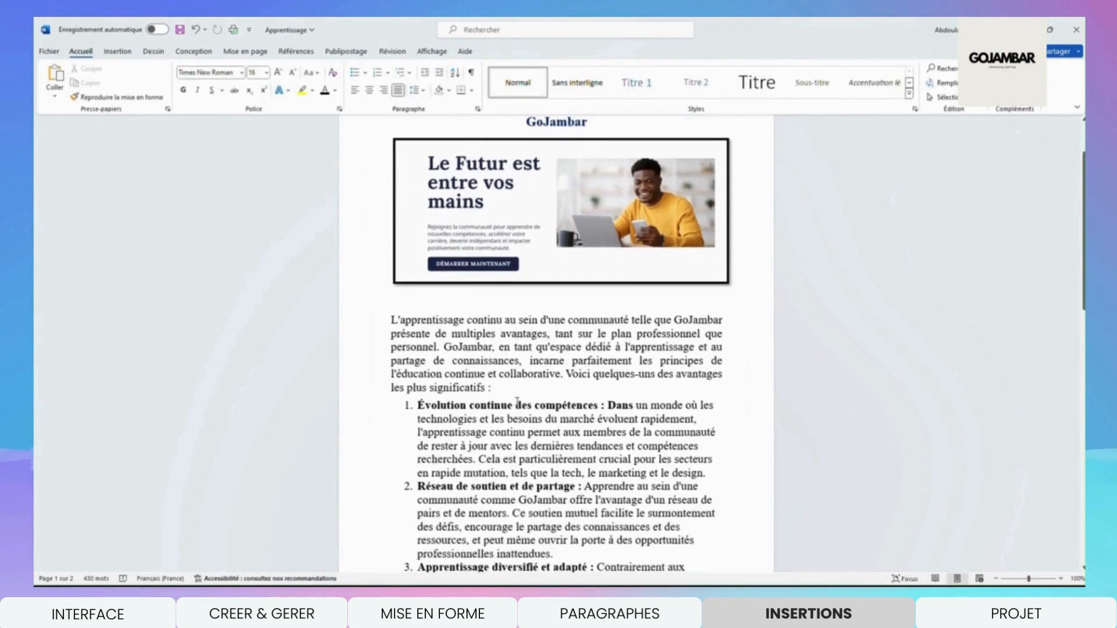
scroll(448, 353, down, 2)
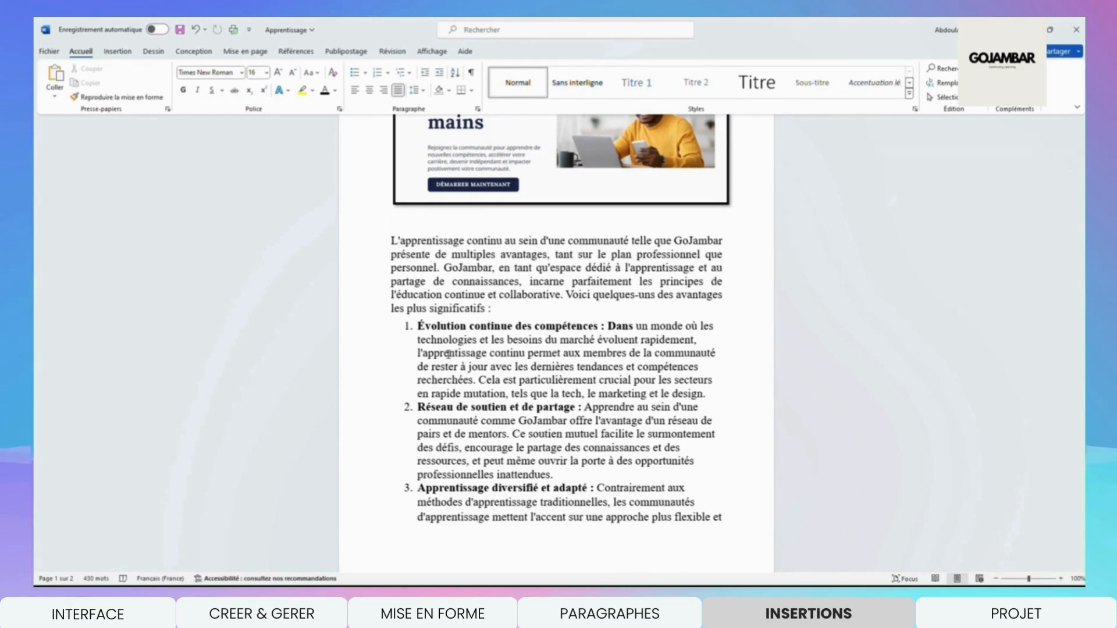
scroll(499, 346, down, 1)
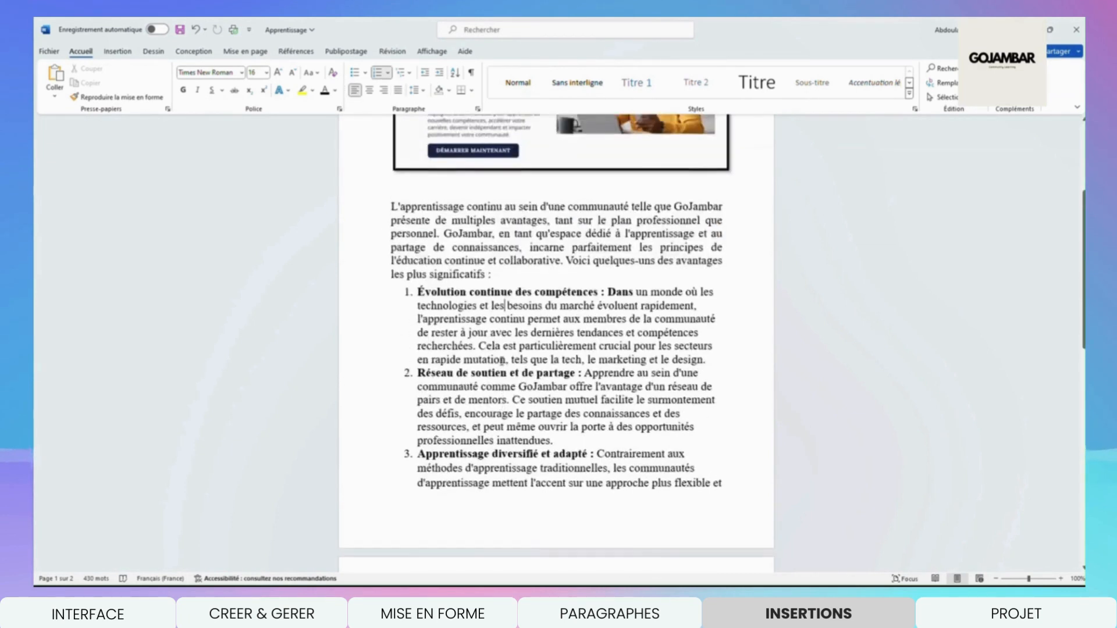
click(522, 283)
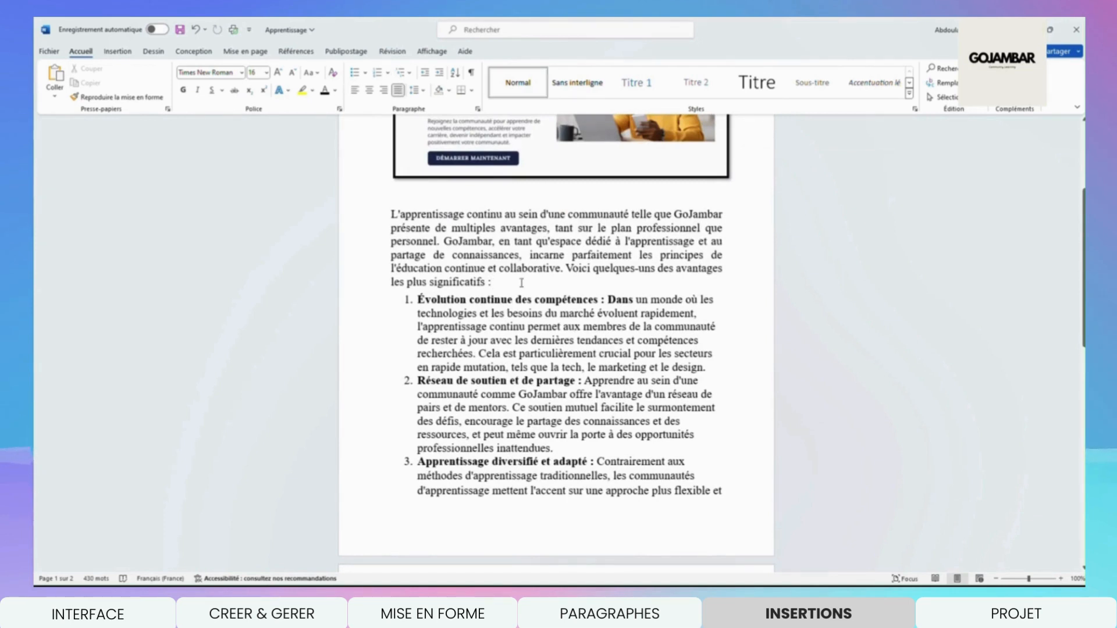
key(Return)
key(Return)
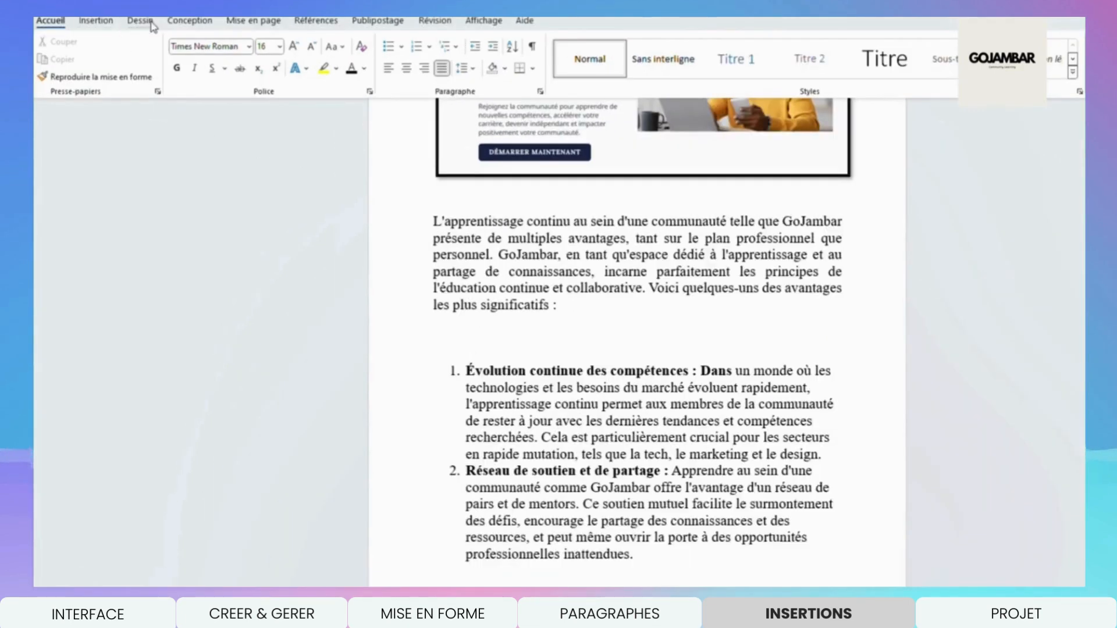
- Insert the Matrice quick table on the blank line above the numbered list
click(96, 21)
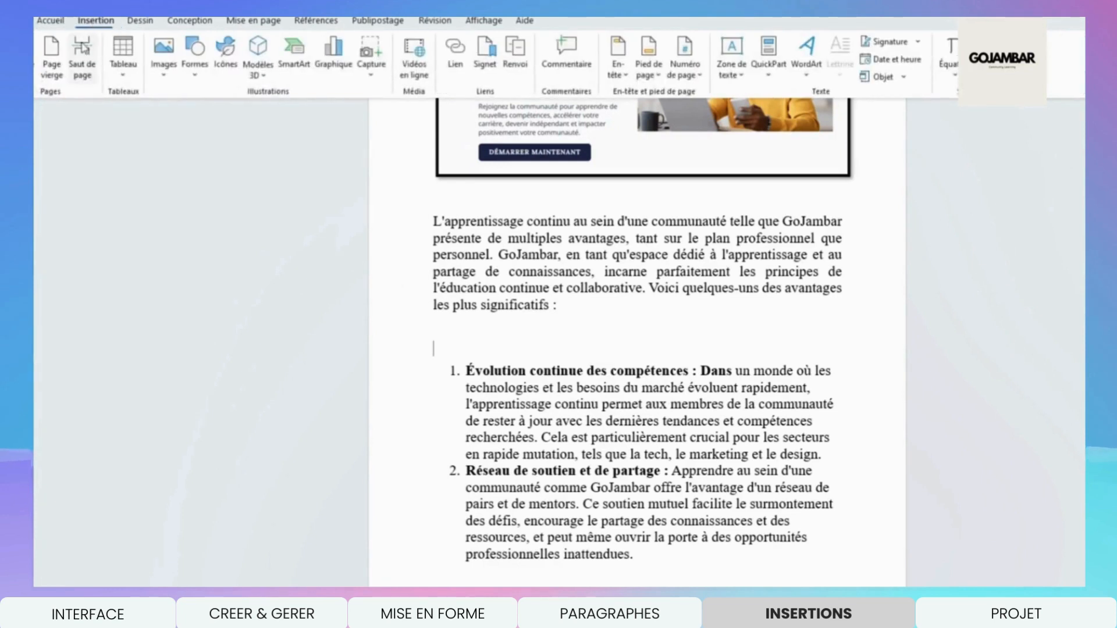
click(123, 81)
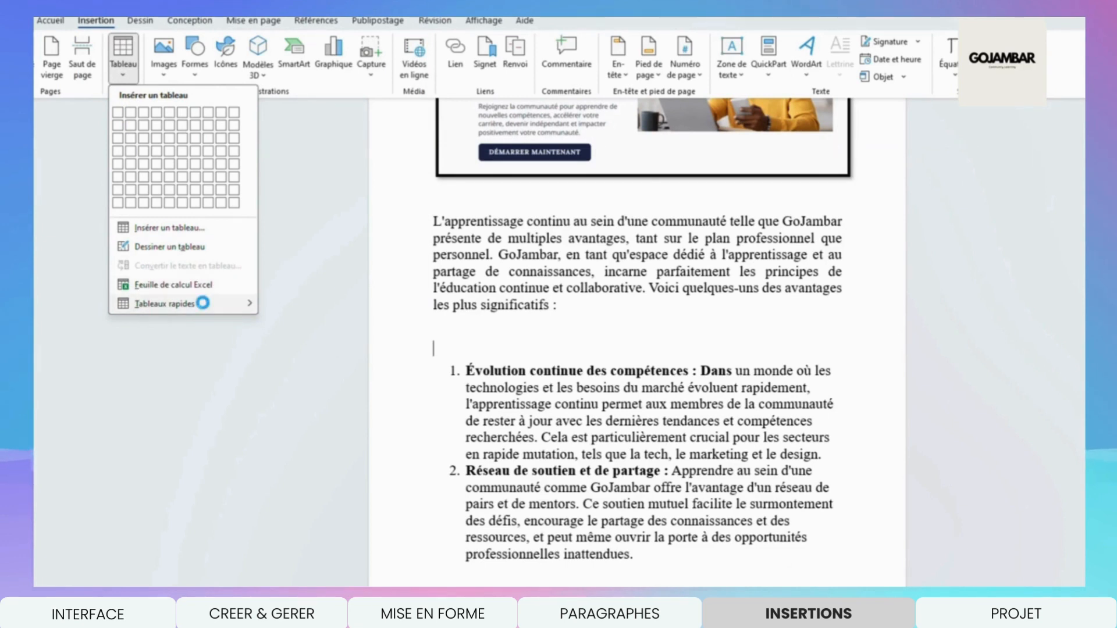
mouse_move(203, 305)
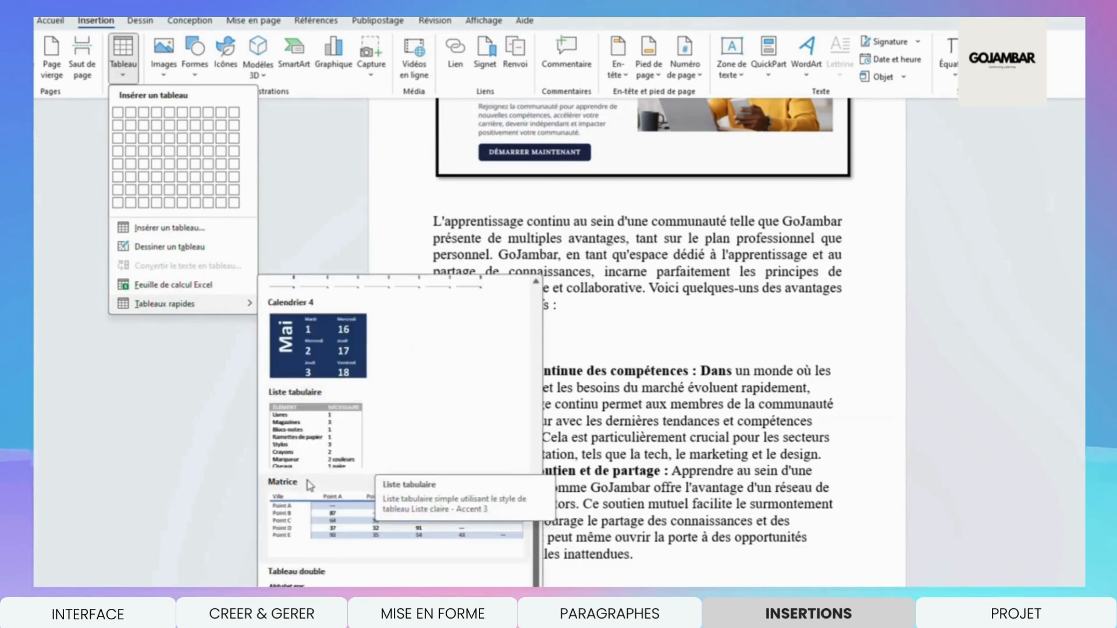
click(325, 521)
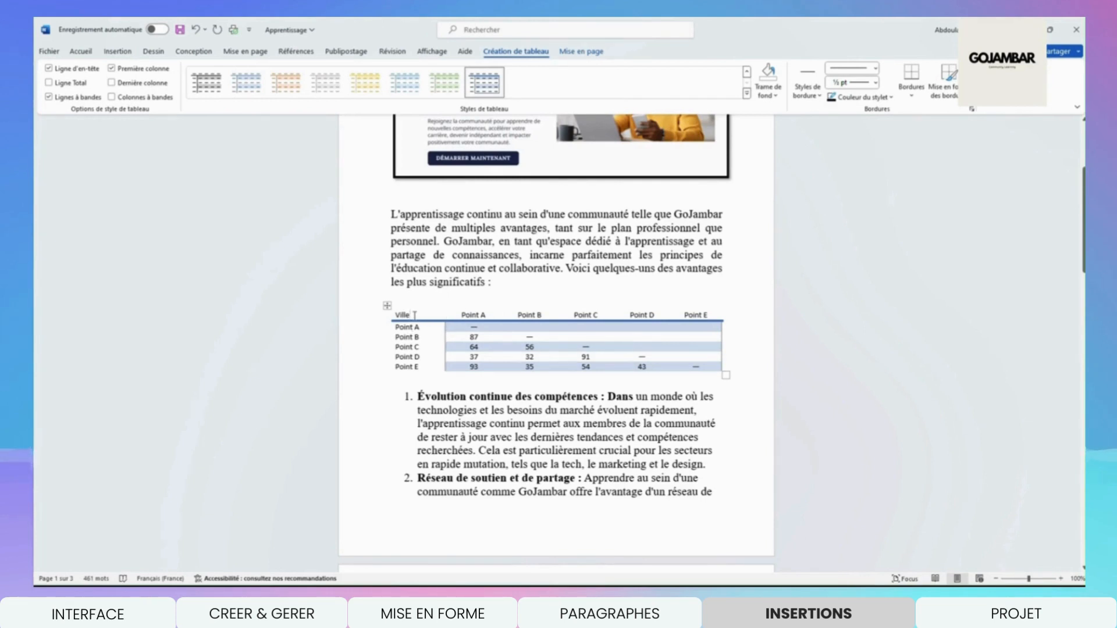
- Replace the table's first header cell text with "Pays"
key(BackSpace)
key(BackSpace)
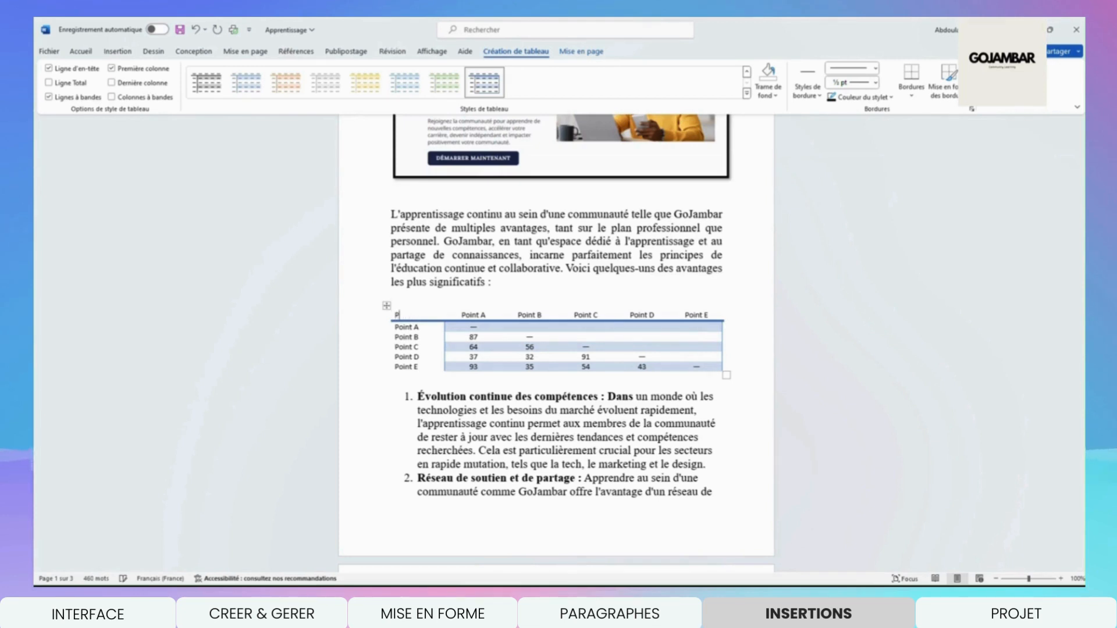
text(ays)
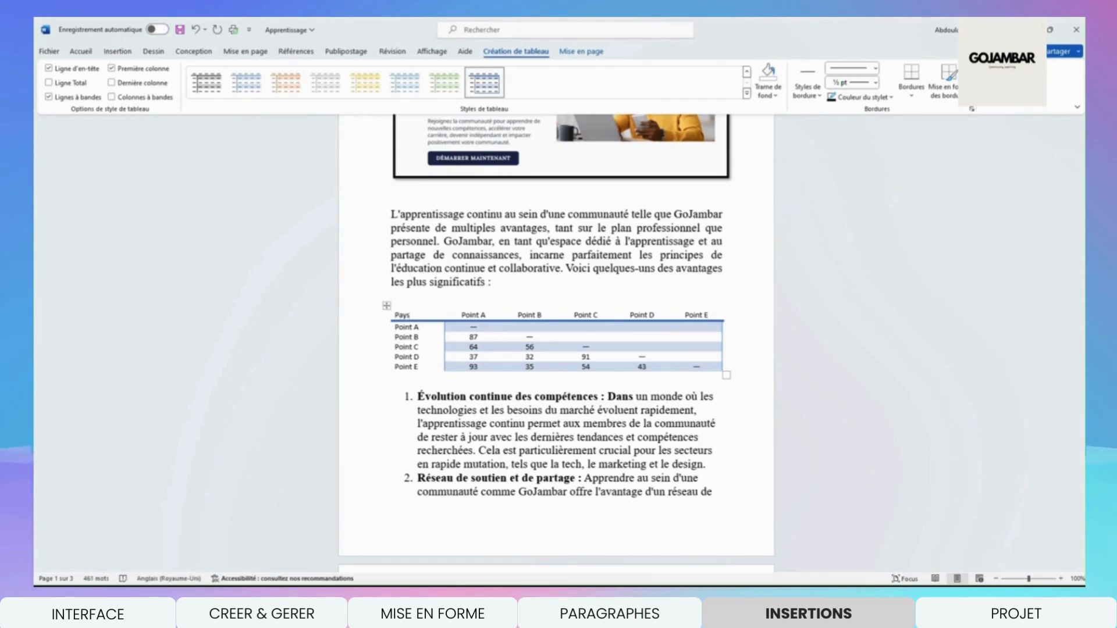
click(494, 380)
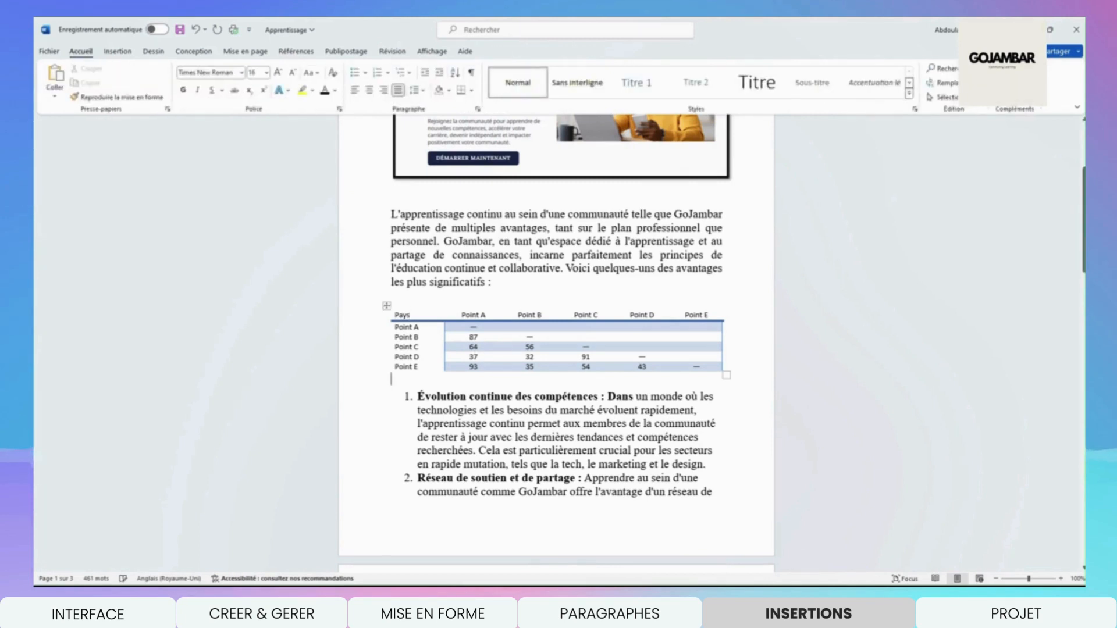
- Enter 85 in row Point D under Point A, 25 in row Point A under Point B, and 47 in row Point C under Point D
click(475, 355)
double_click(476, 356)
key(BackSpace)
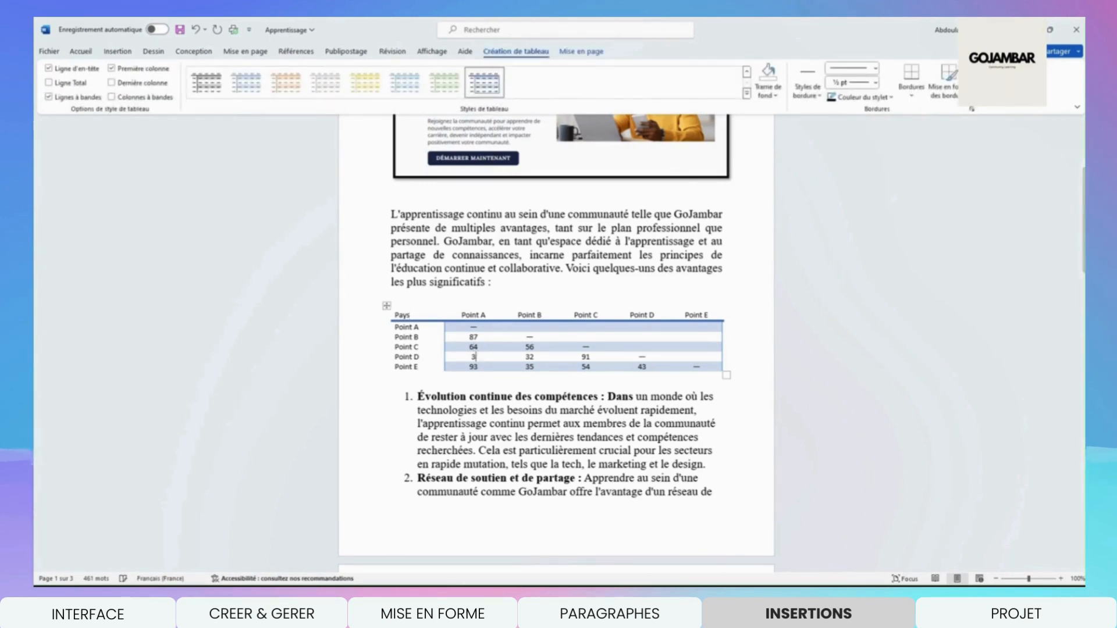
text(85)
click(532, 333)
text(25)
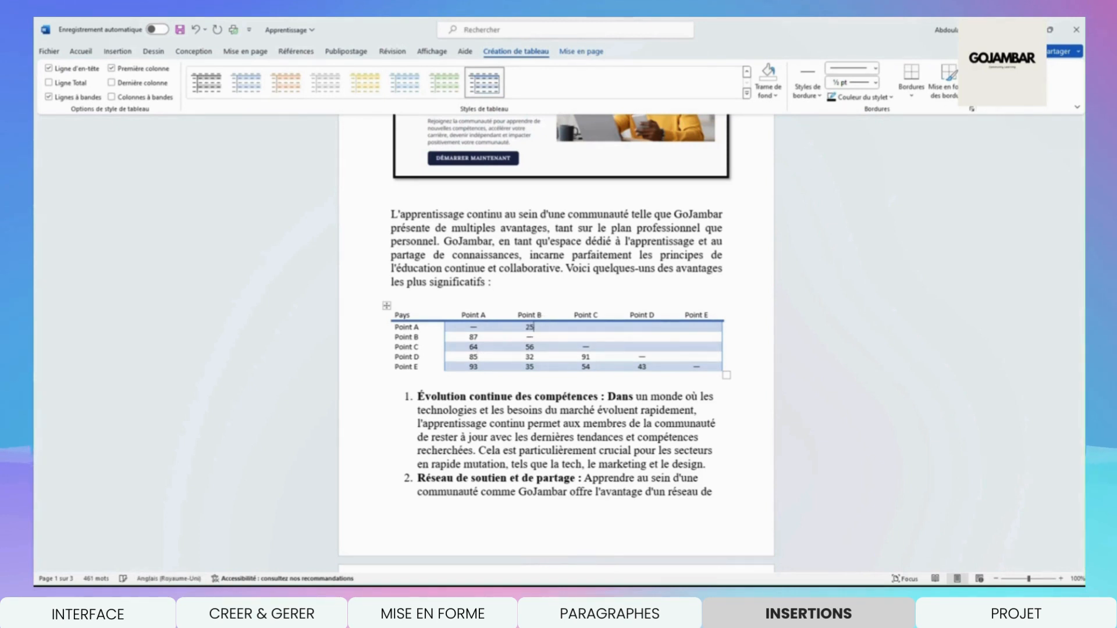
click(642, 347)
text(47)
click(532, 424)
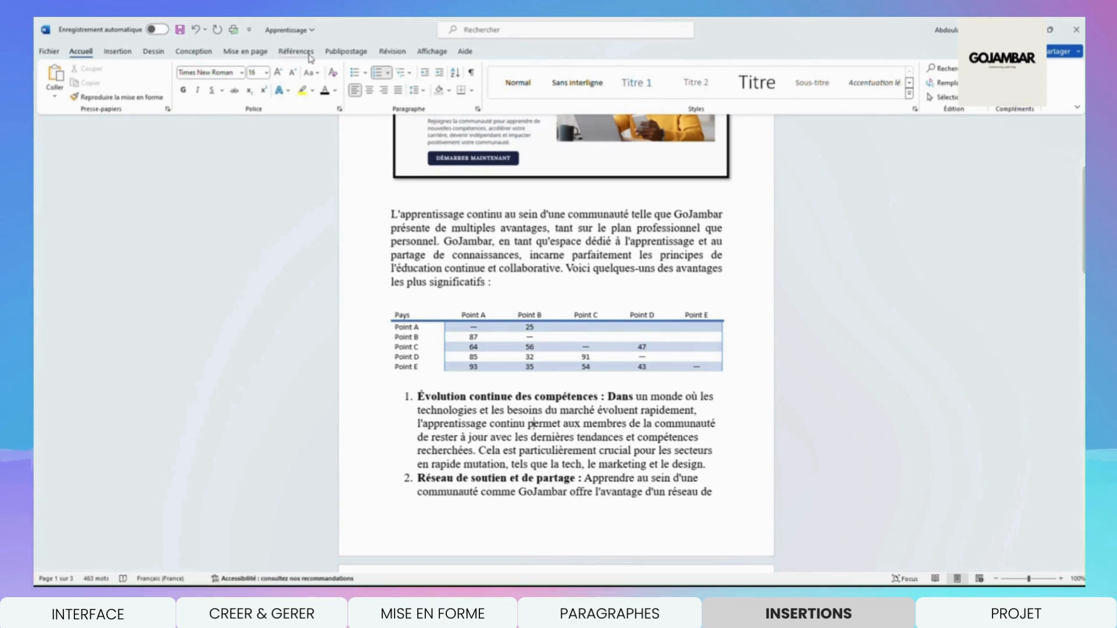
- Select the whole table, look over its layout tools, and apply the "Liste moyenne 2 - Accent 1" table style
mouse_move(390, 320)
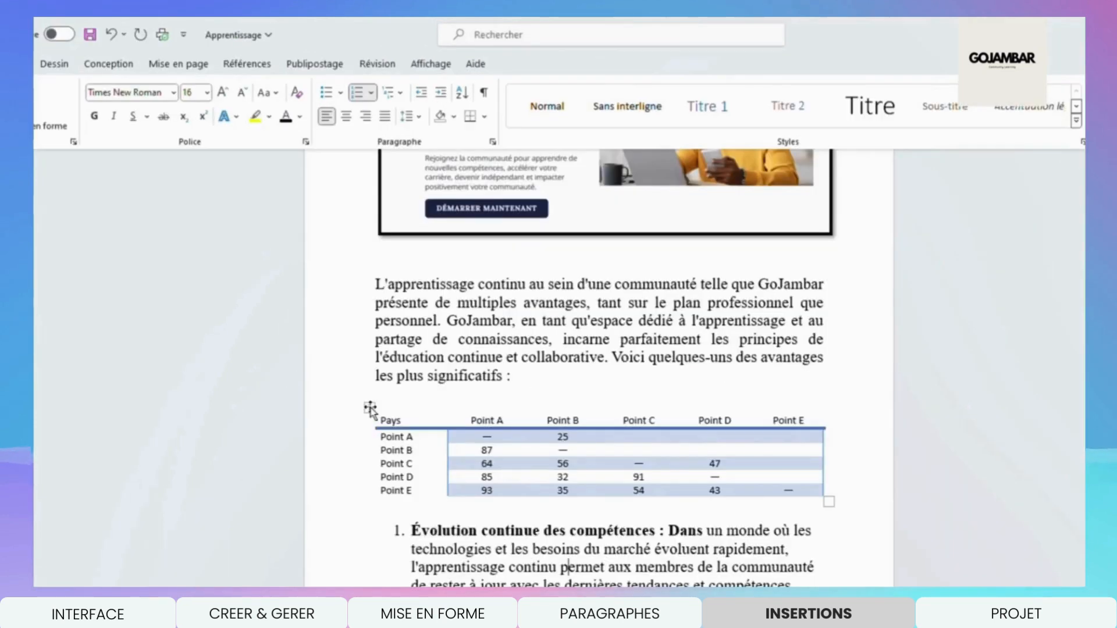
click(370, 409)
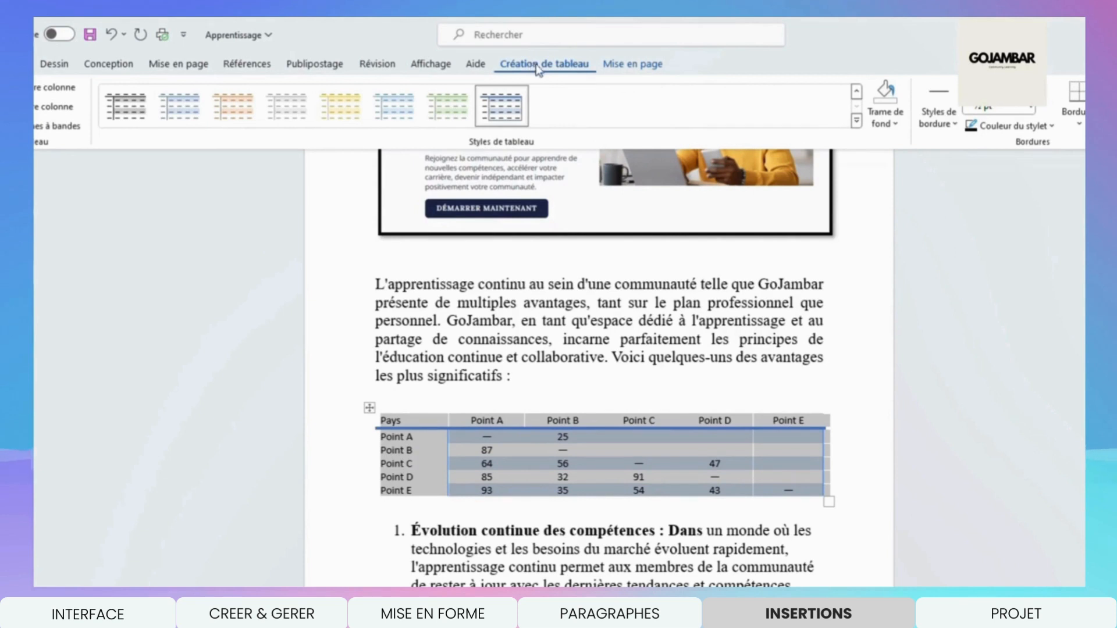
click(622, 68)
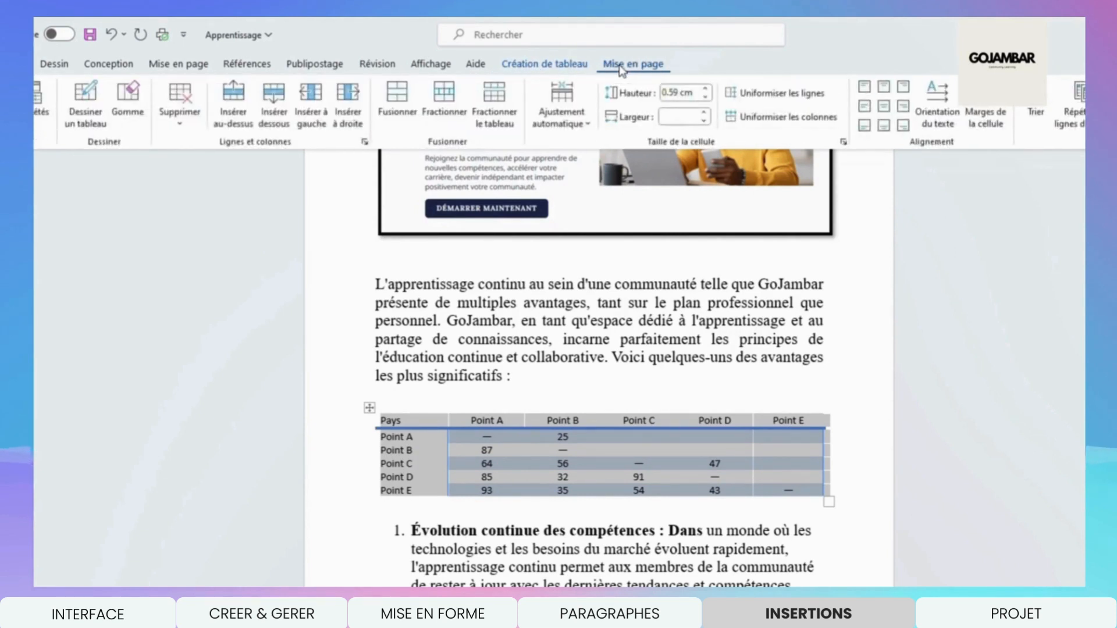
click(576, 68)
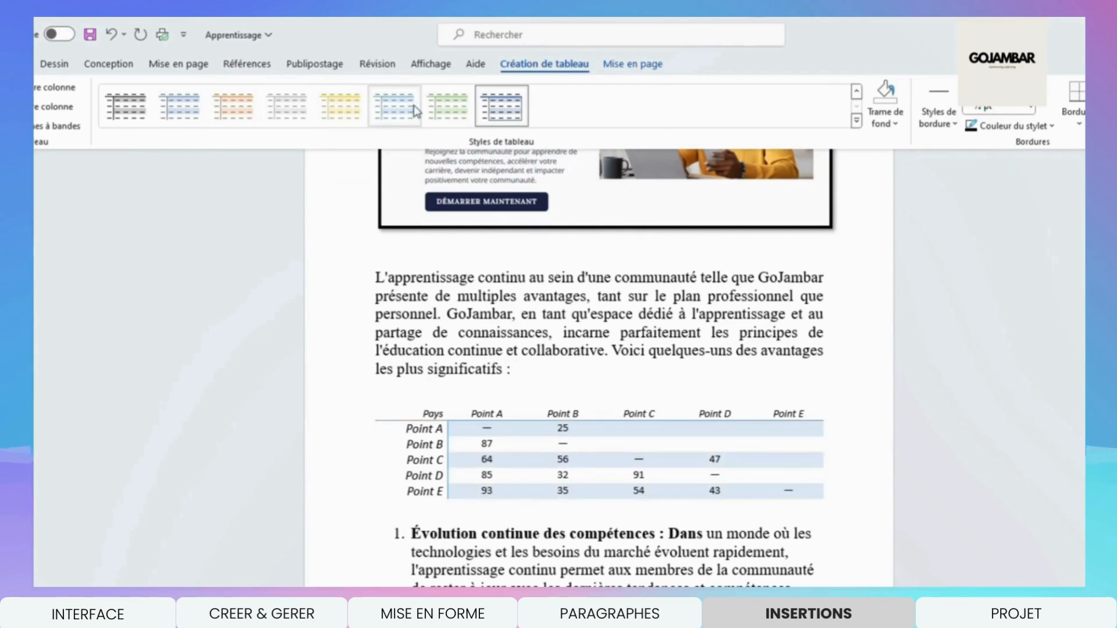
click(504, 113)
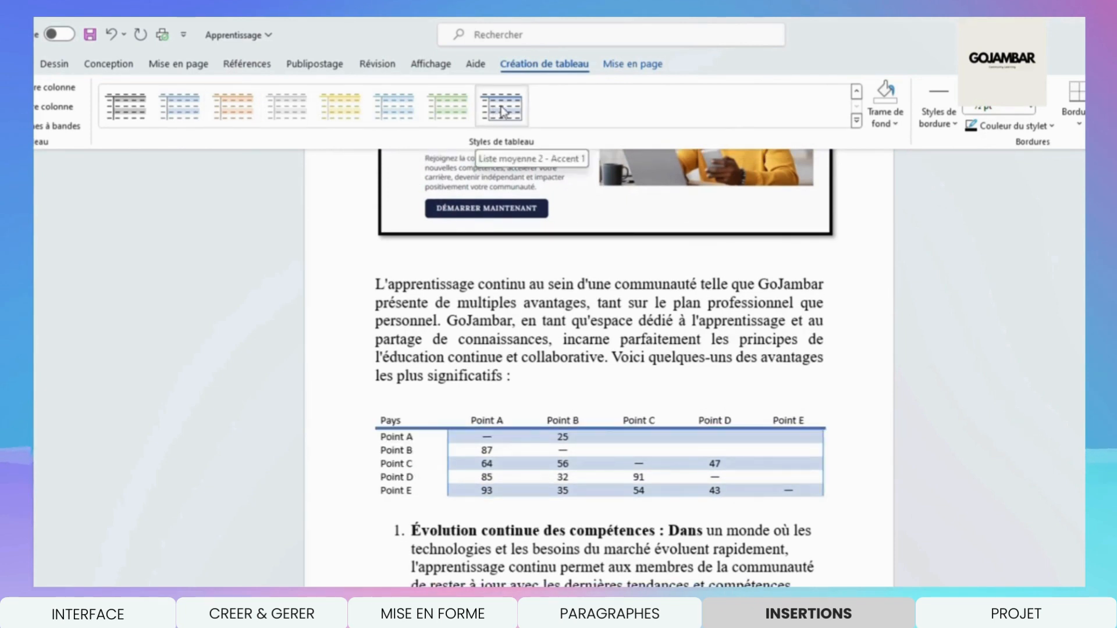
click(504, 112)
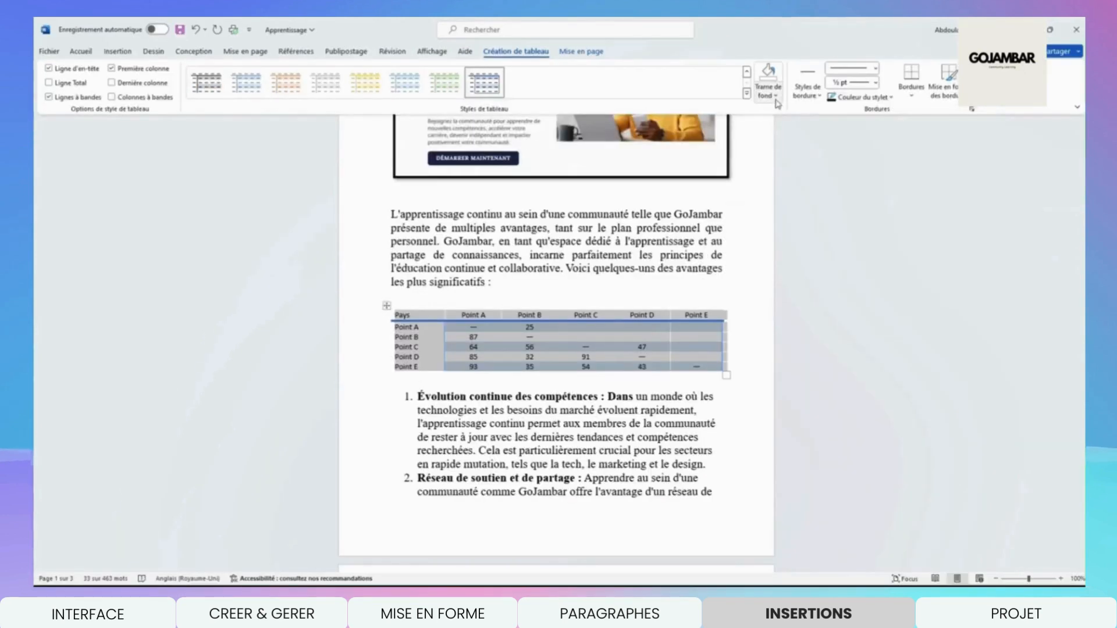
- Look over the shading colours available for the selected table, then close the palette and deselect the table
click(888, 119)
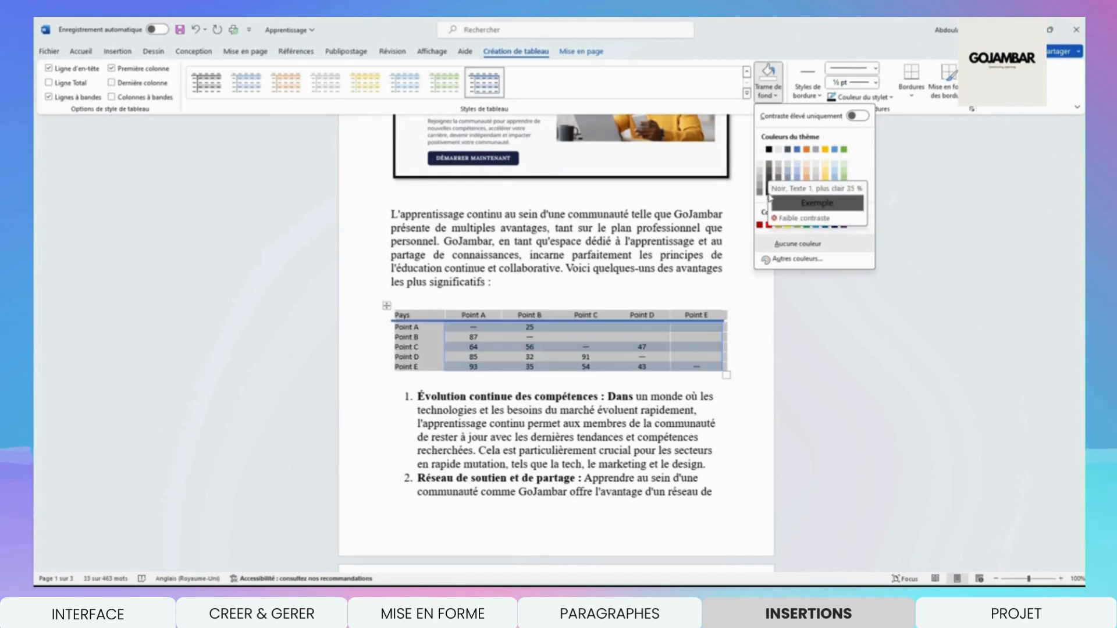
click(597, 231)
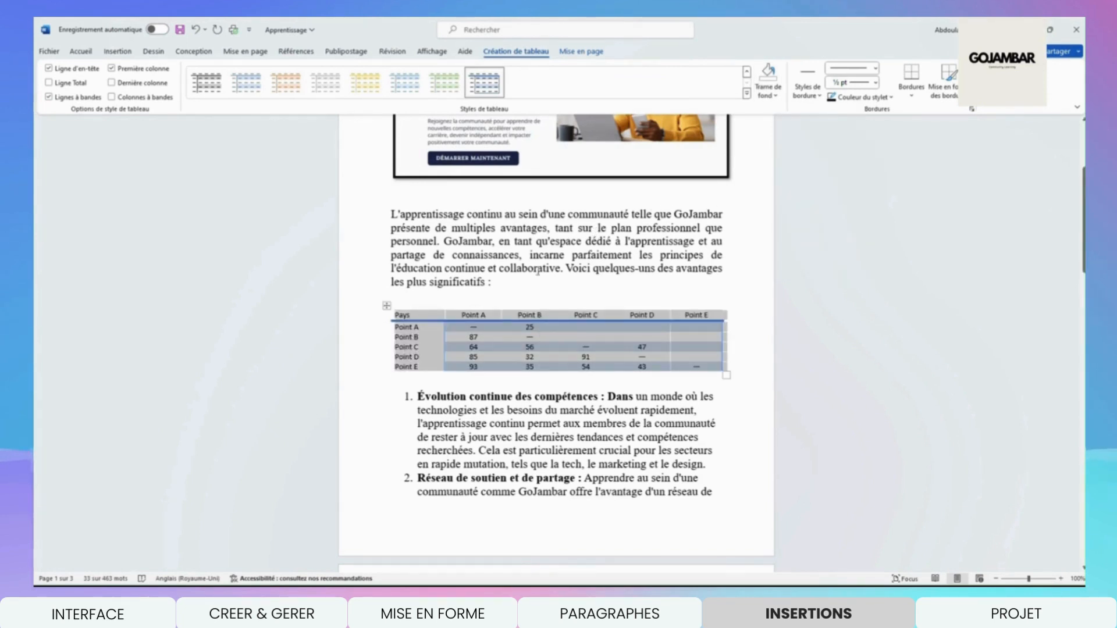
click(535, 240)
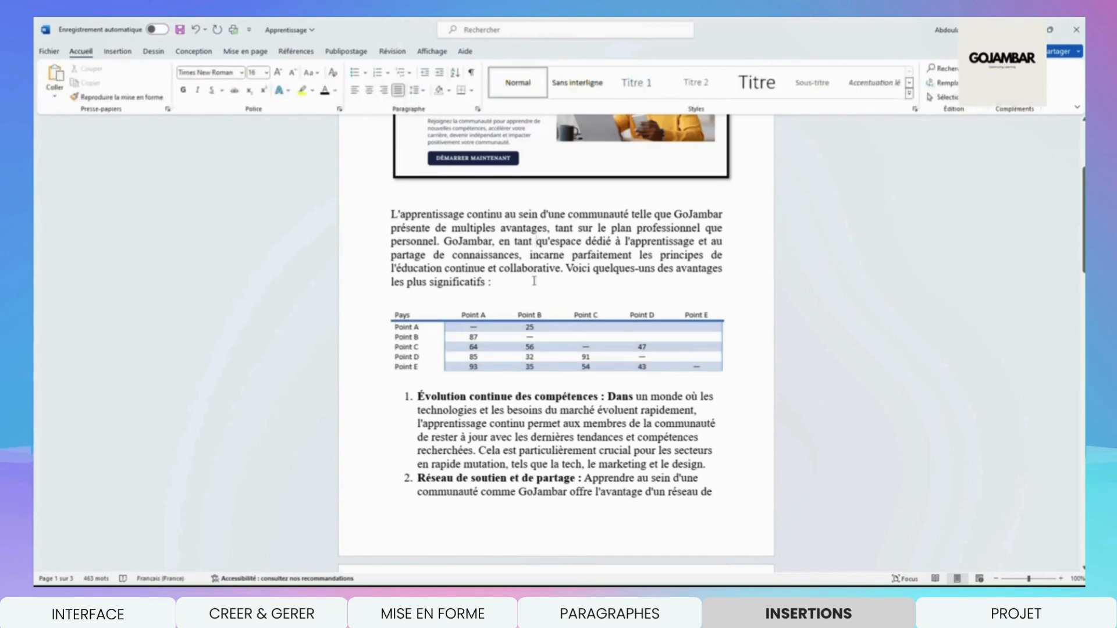
- Set the font size of the entire Pays table to 14
scroll(528, 348, down, 3)
scroll(525, 345, up, 3)
click(387, 306)
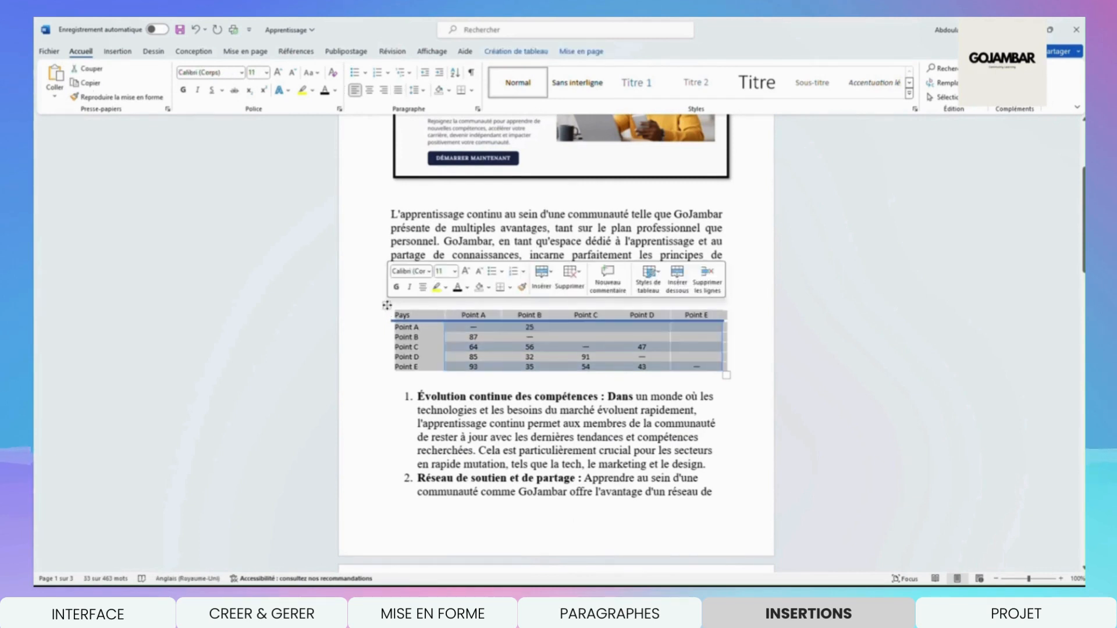
click(266, 72)
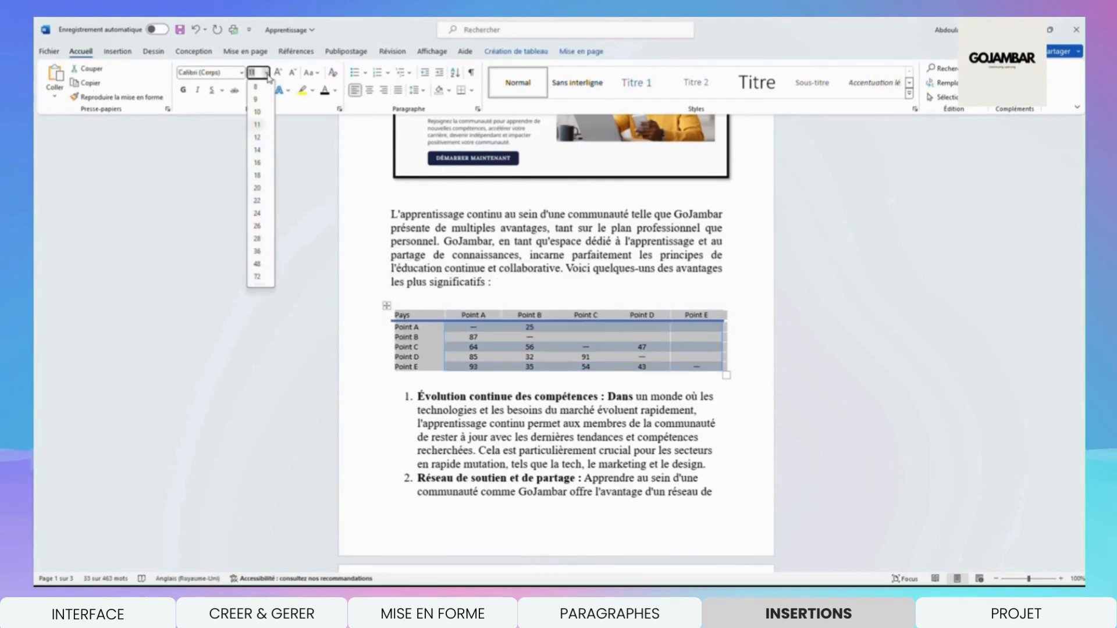
click(260, 151)
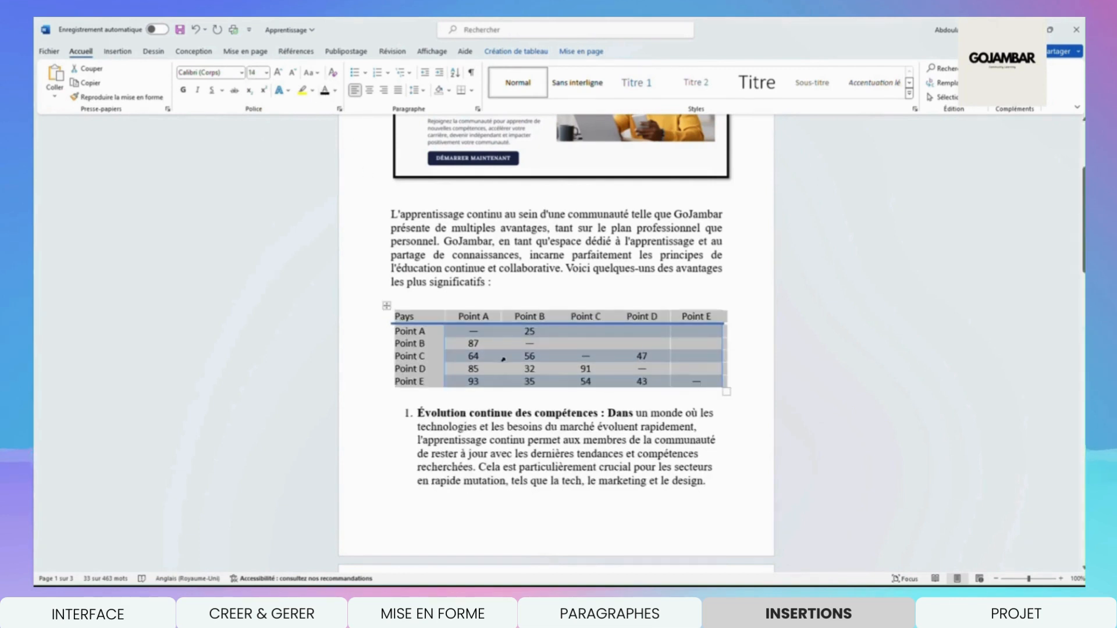
scroll(505, 362, down, 3)
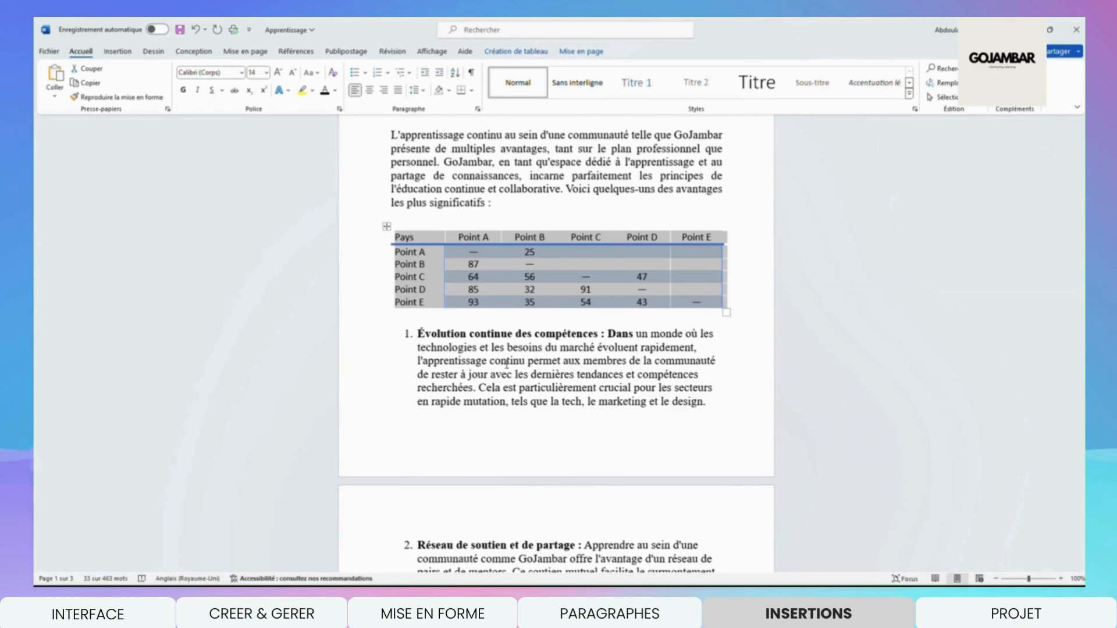
mouse_move(488, 611)
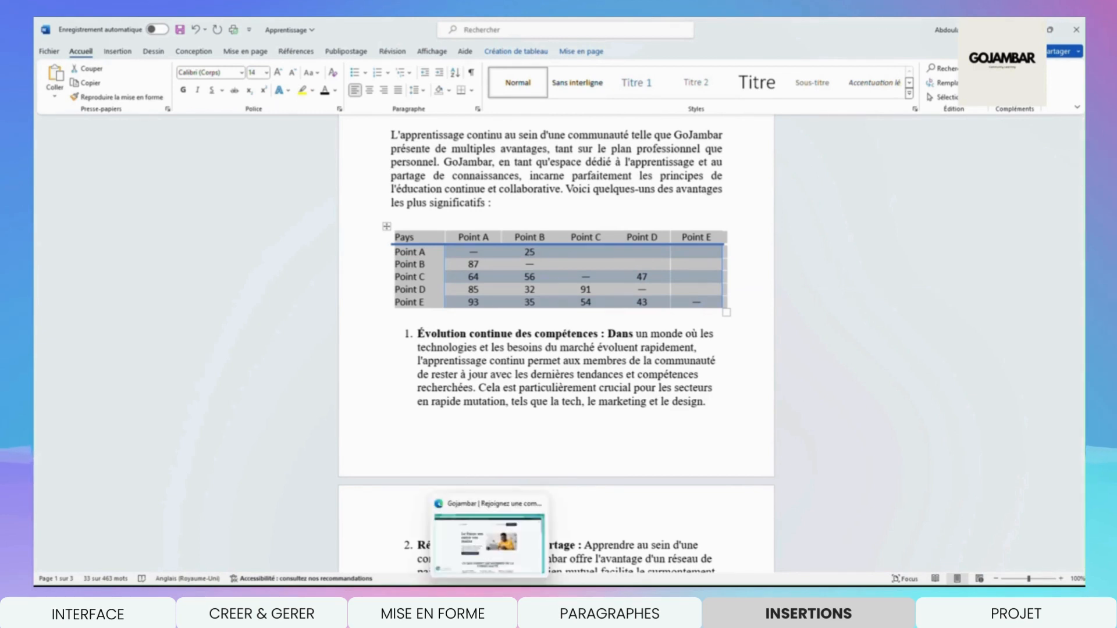
click(489, 544)
click(249, 47)
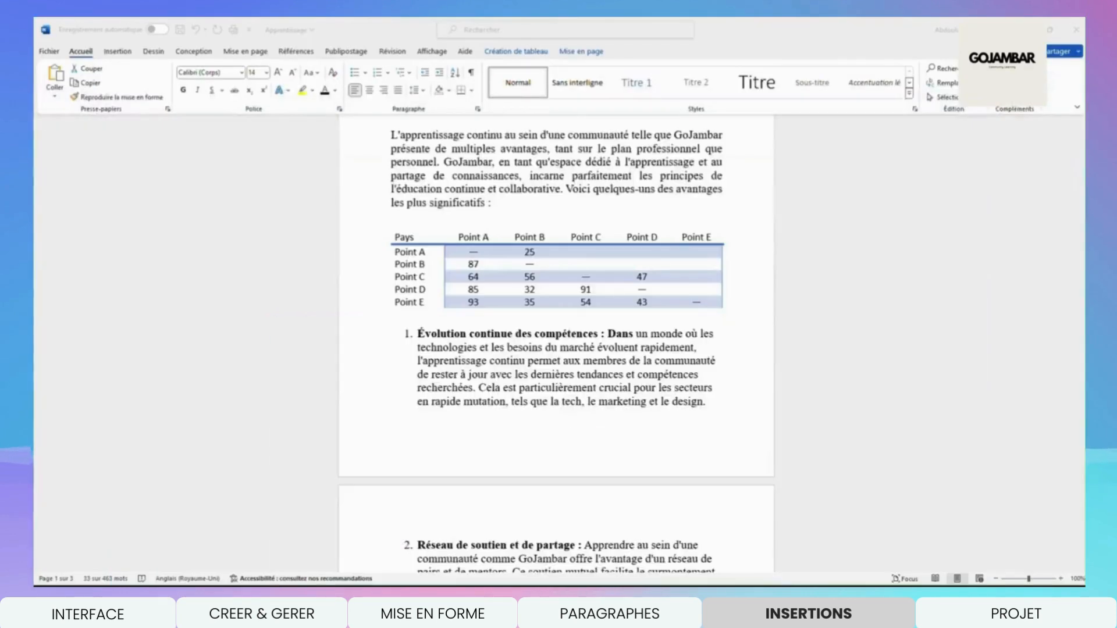
- Return to the Word document and open the hyperlink settings for the word GoJambar in the title
click(436, 189)
scroll(440, 189, up, 5)
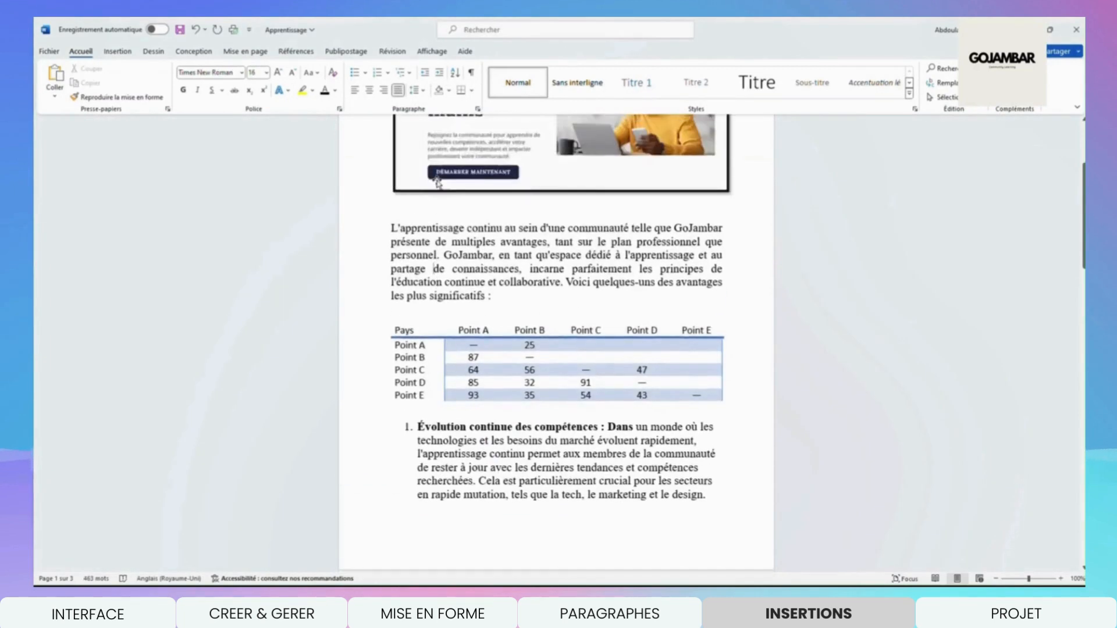
click(553, 205)
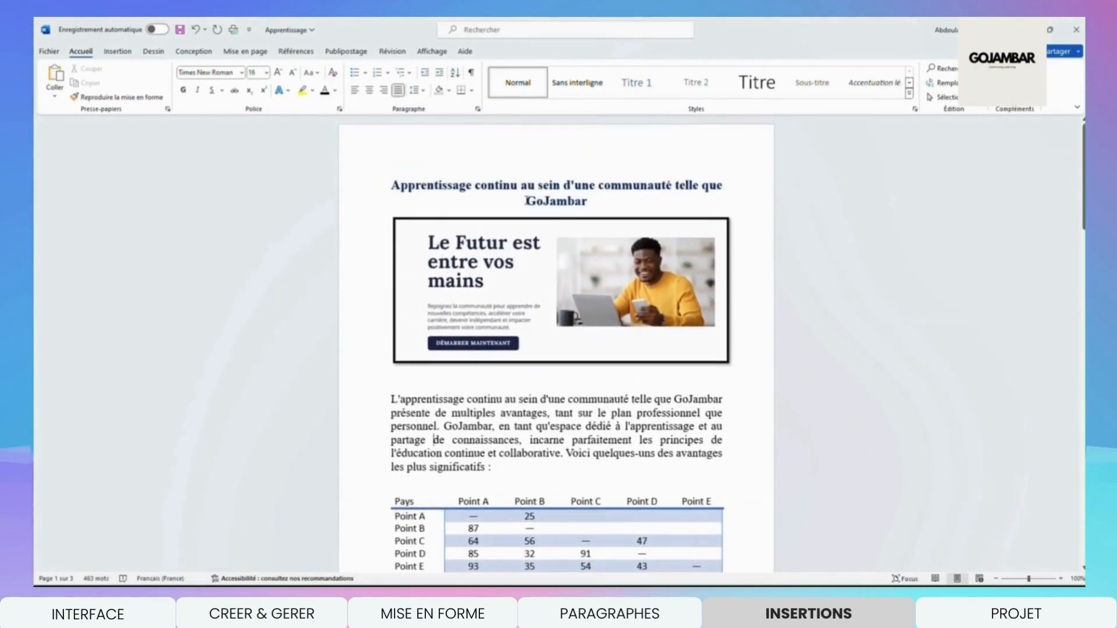
drag(527, 201, 590, 199)
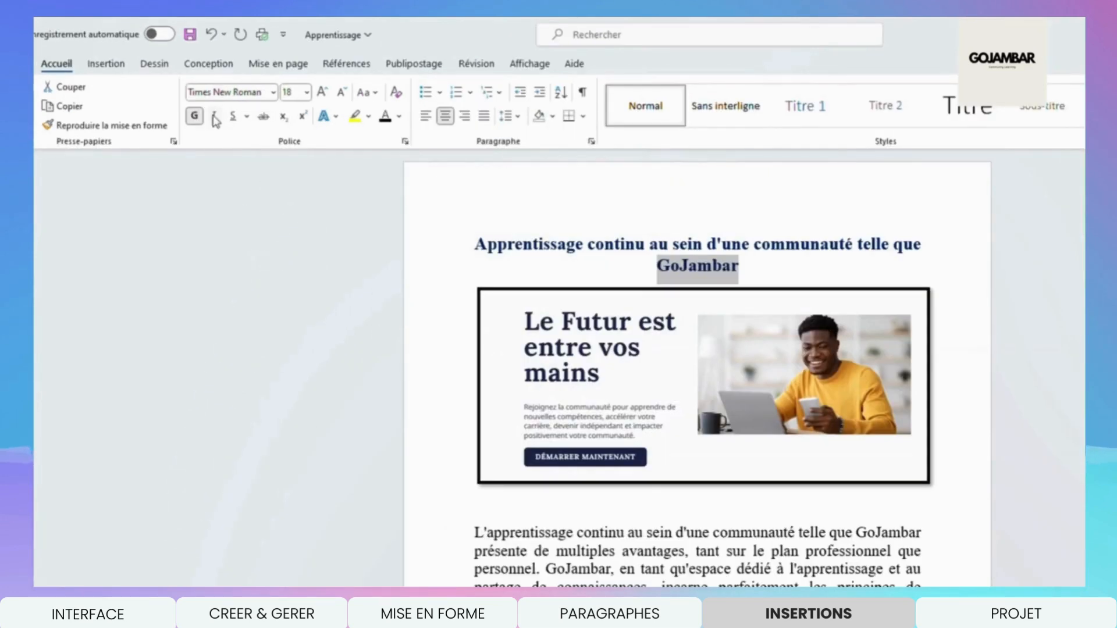
click(114, 68)
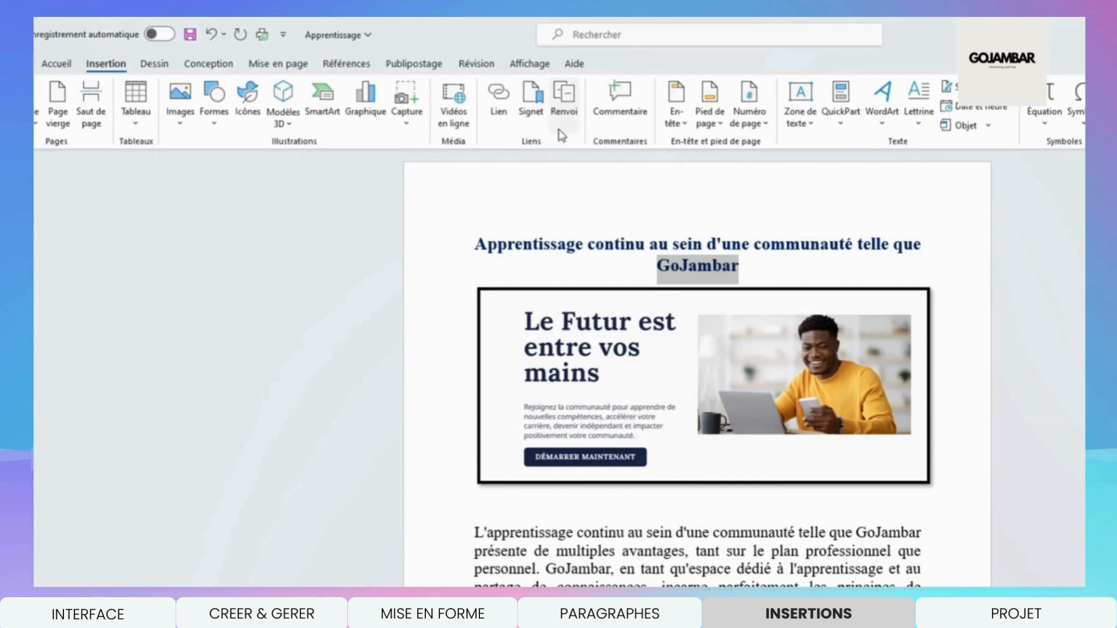
click(498, 111)
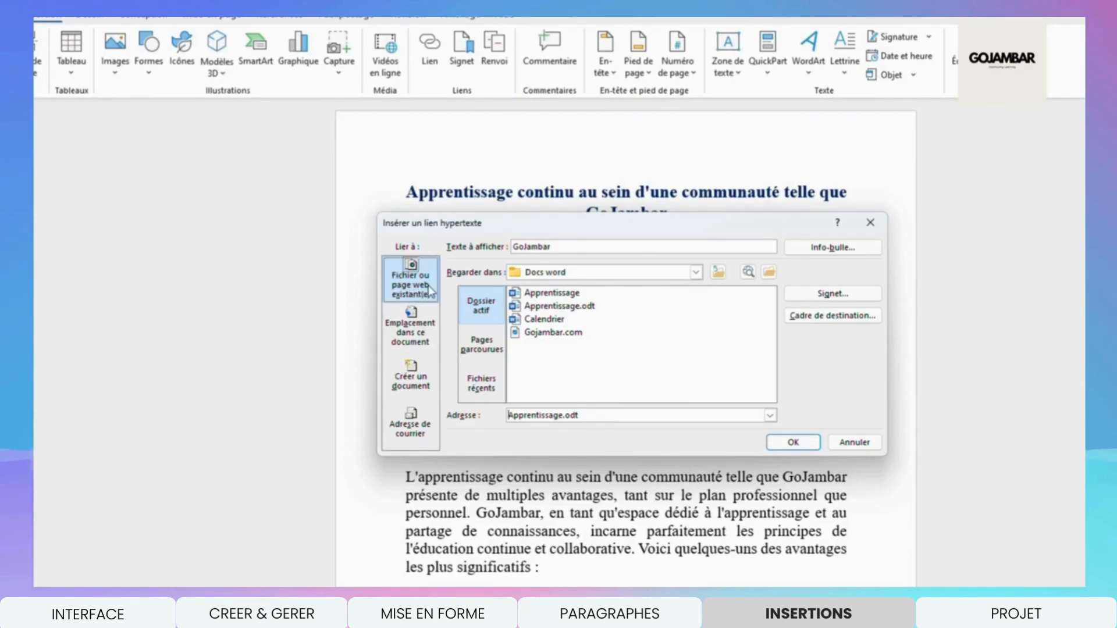
- Review the link target types for a document location, new document and e-mail address, then return to existing file or web page
click(421, 334)
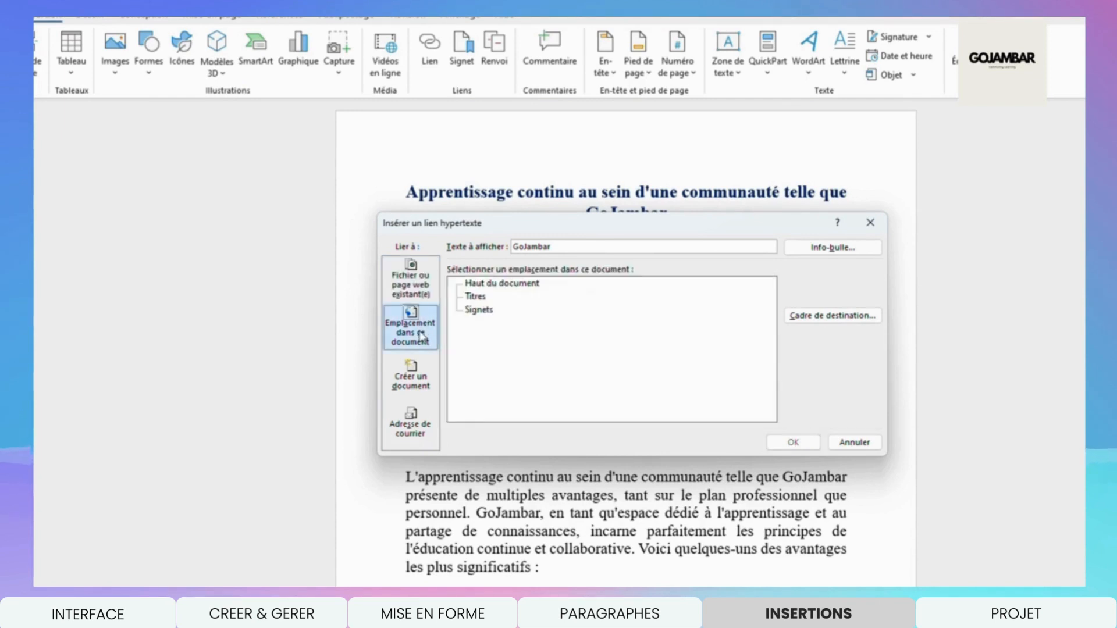
click(422, 379)
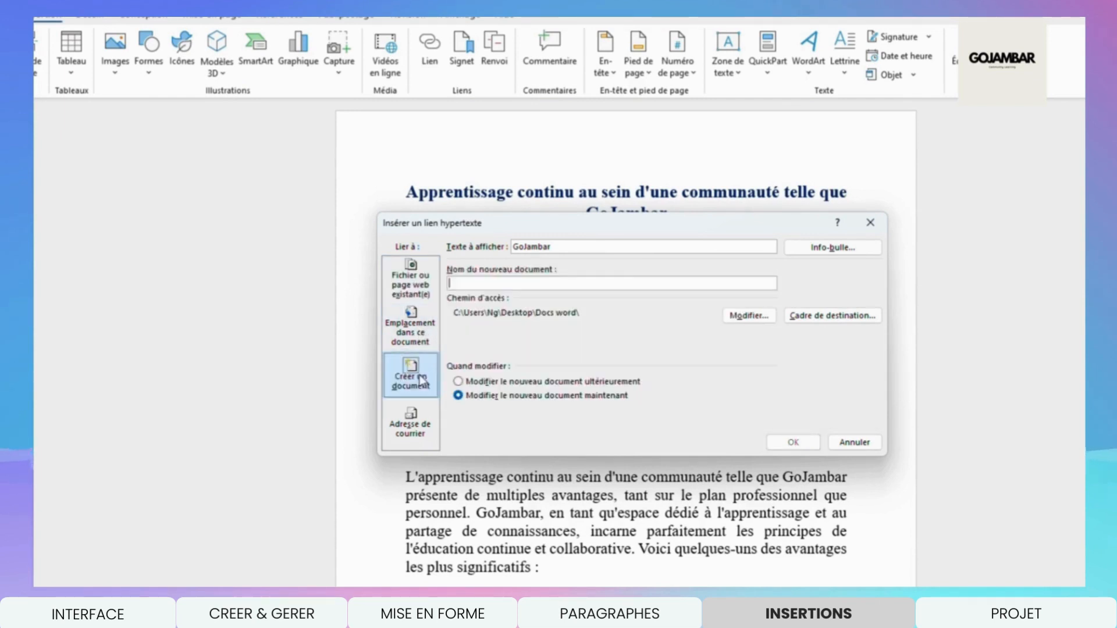
click(424, 446)
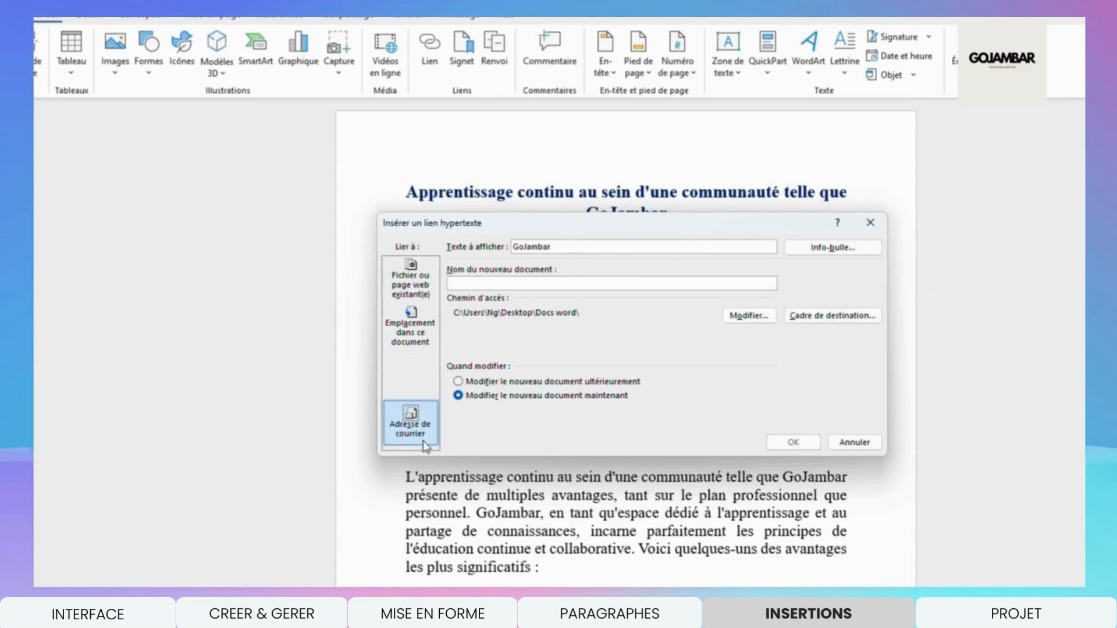
click(412, 296)
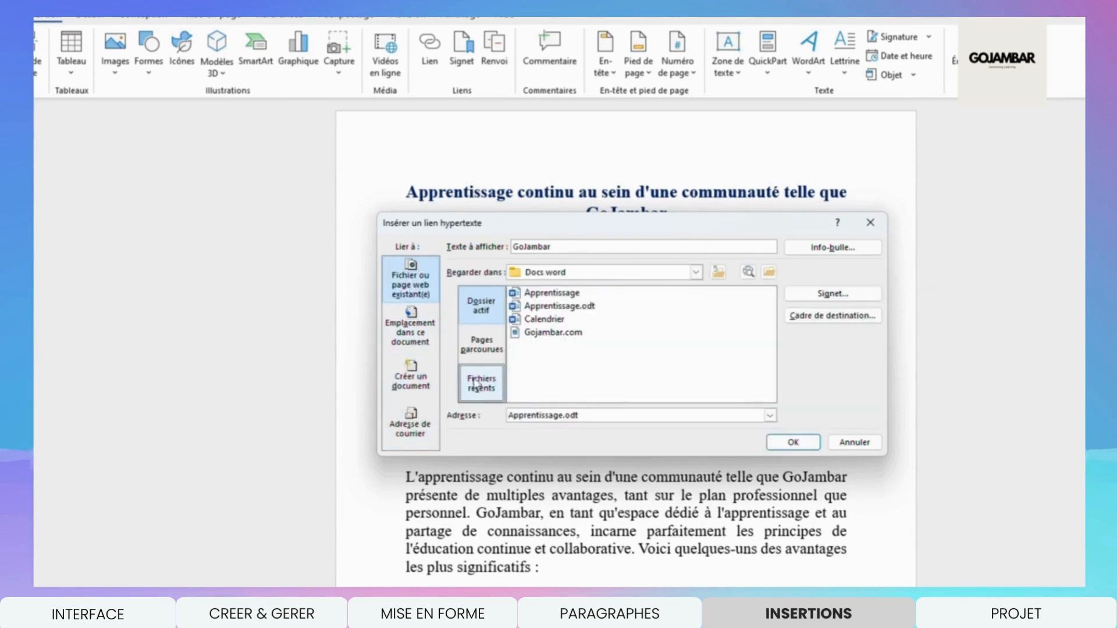
click(580, 415)
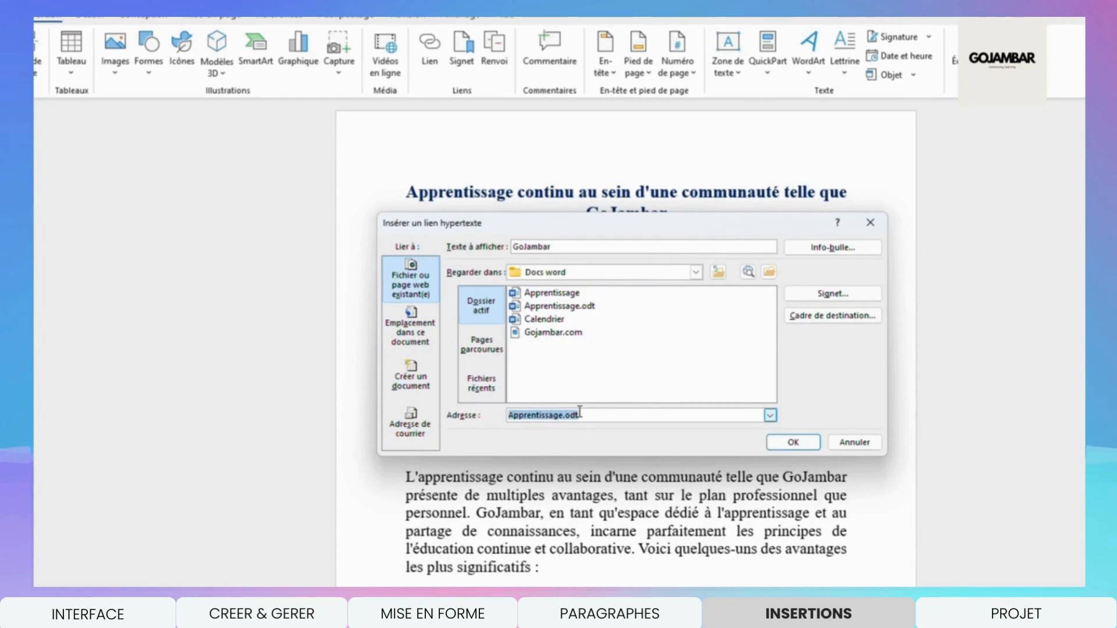
text(https://gojambar.com/)
text(https://gojambar.com/)
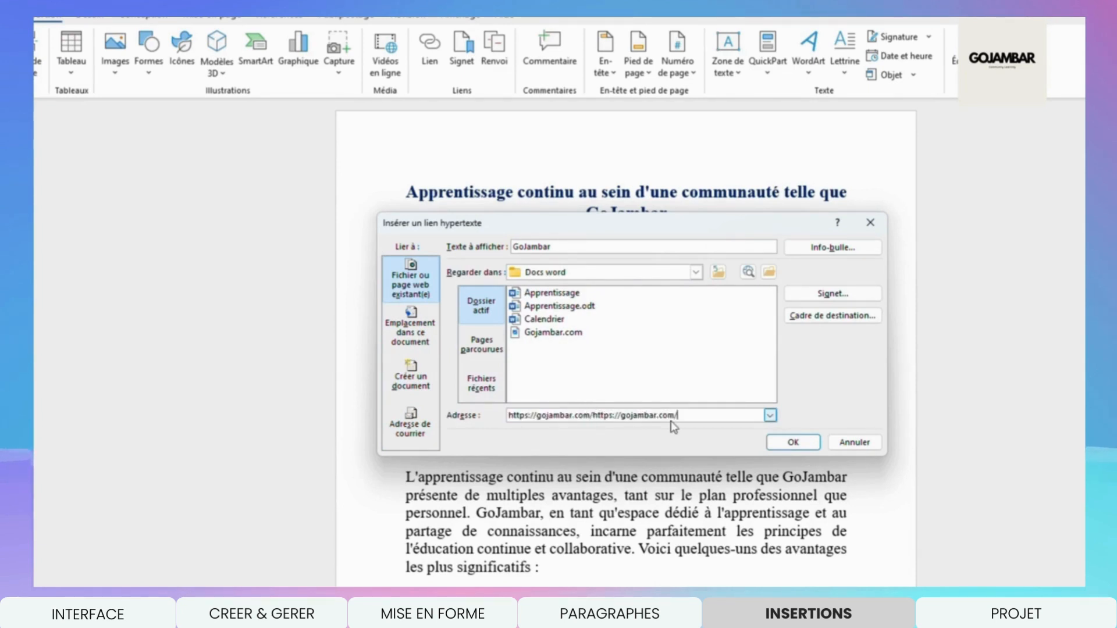
key(ctrl+z)
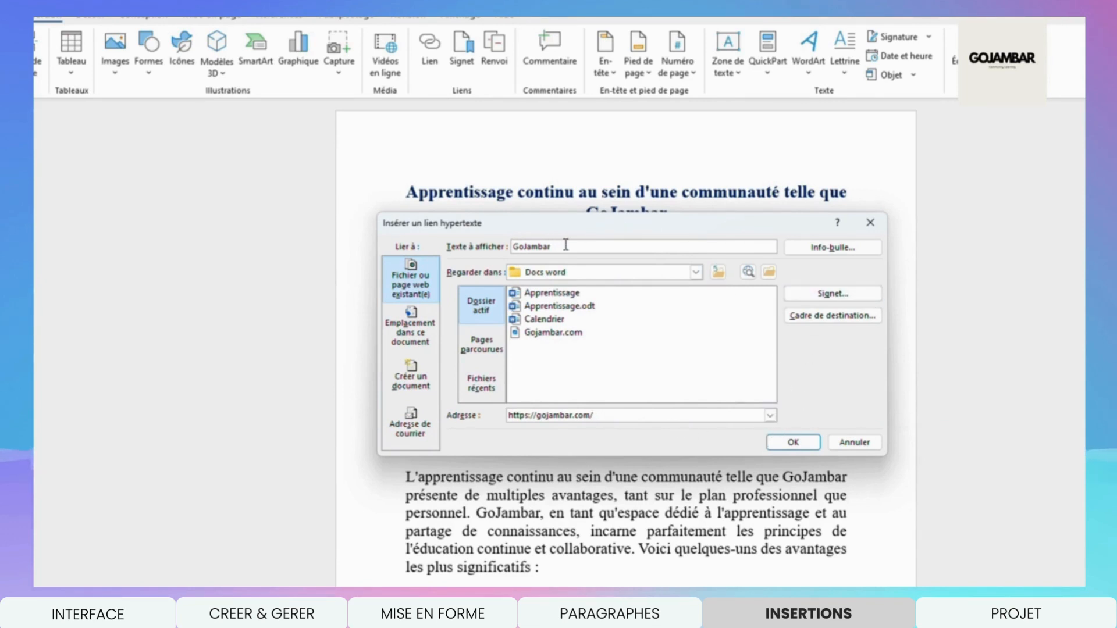
drag(565, 245, 515, 245)
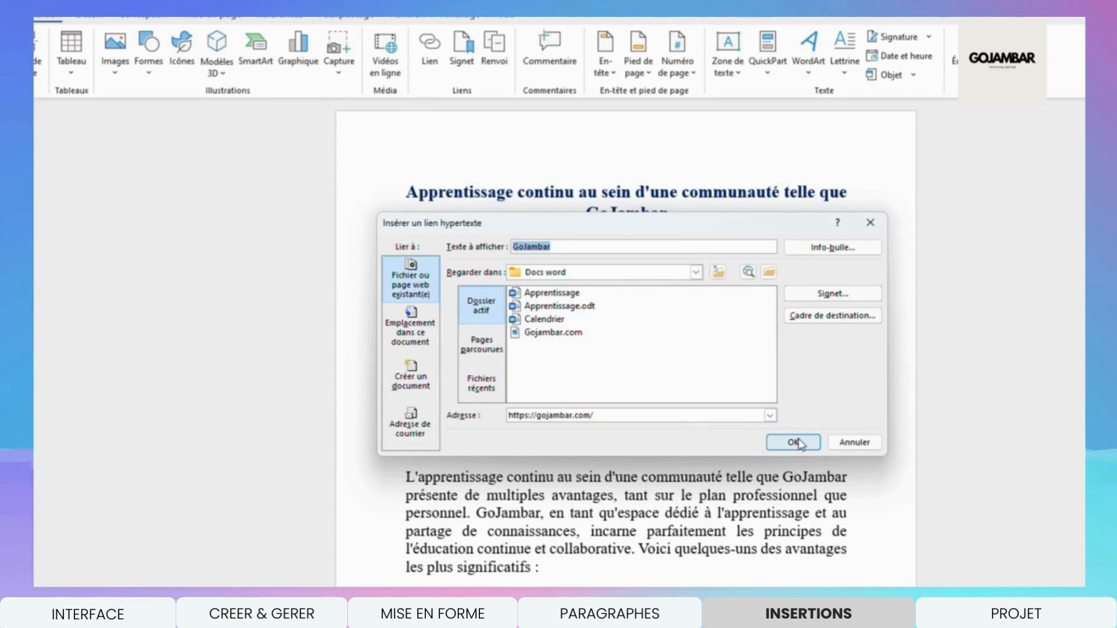
click(795, 442)
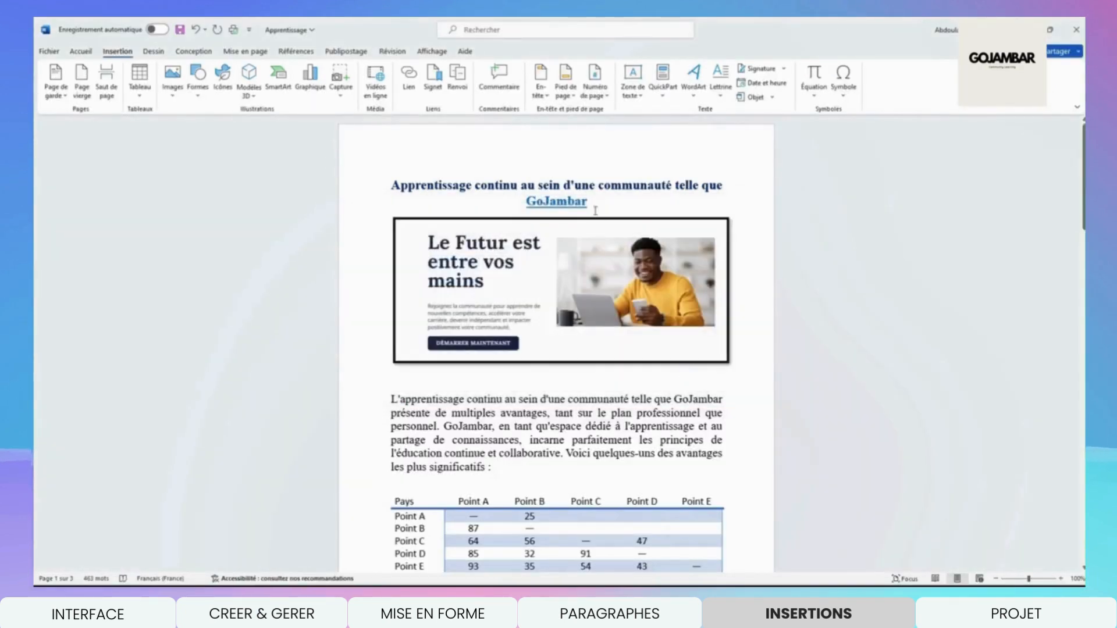
mouse_move(558, 204)
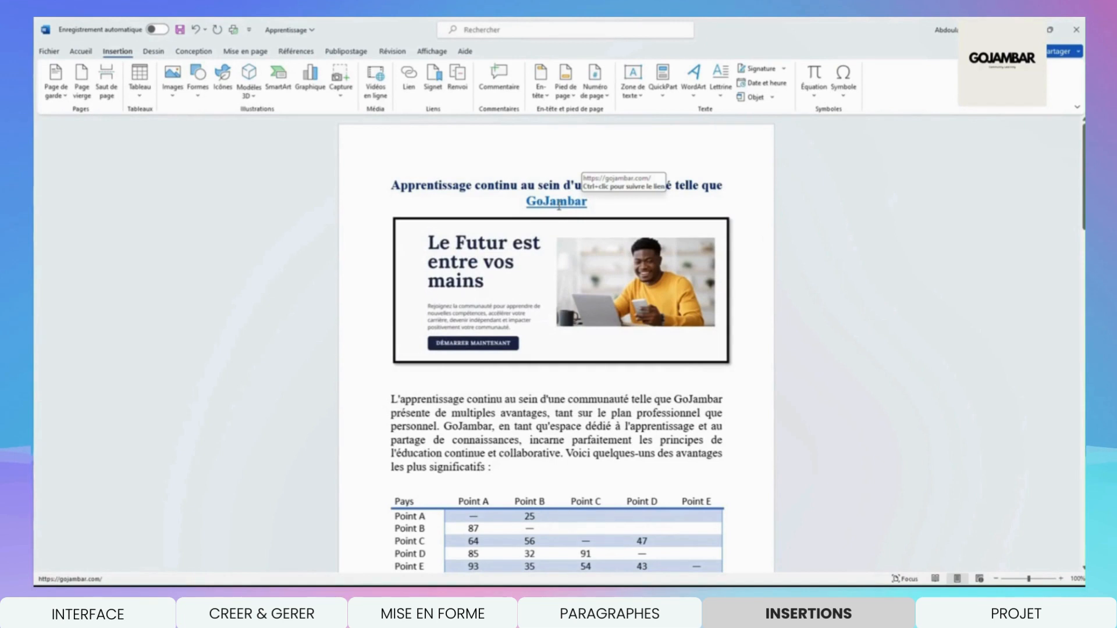
click(454, 185)
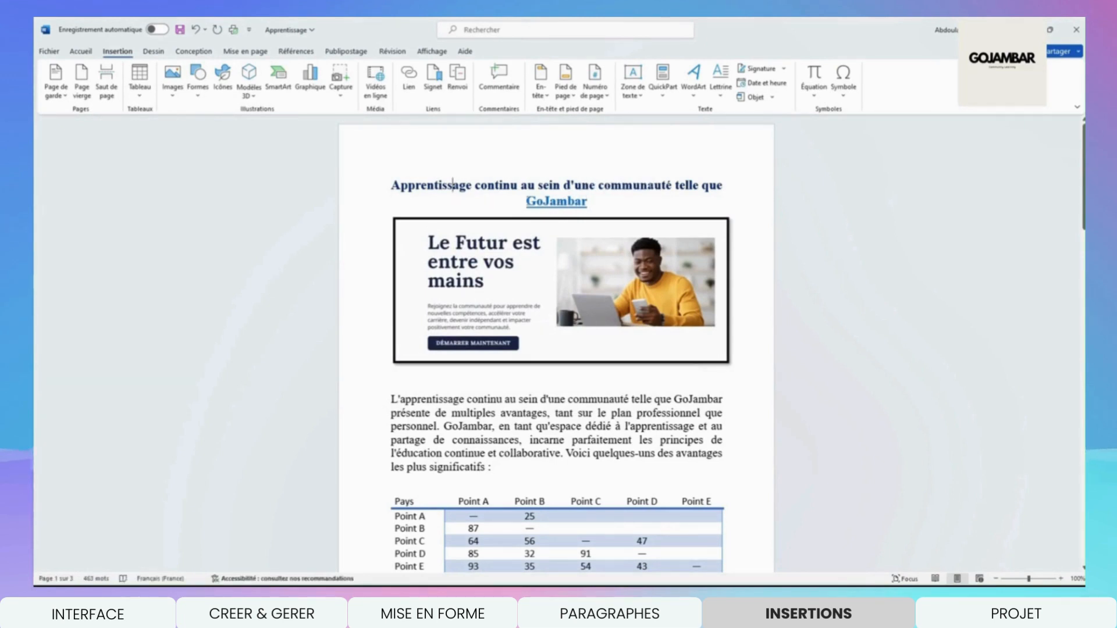
drag(526, 202, 588, 202)
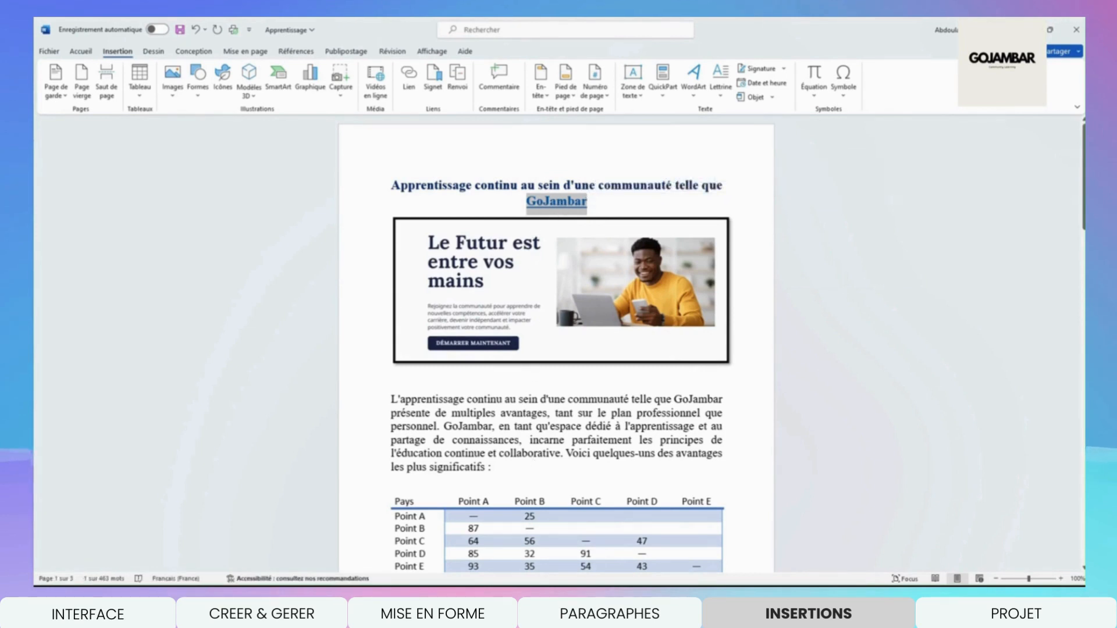
click(534, 454)
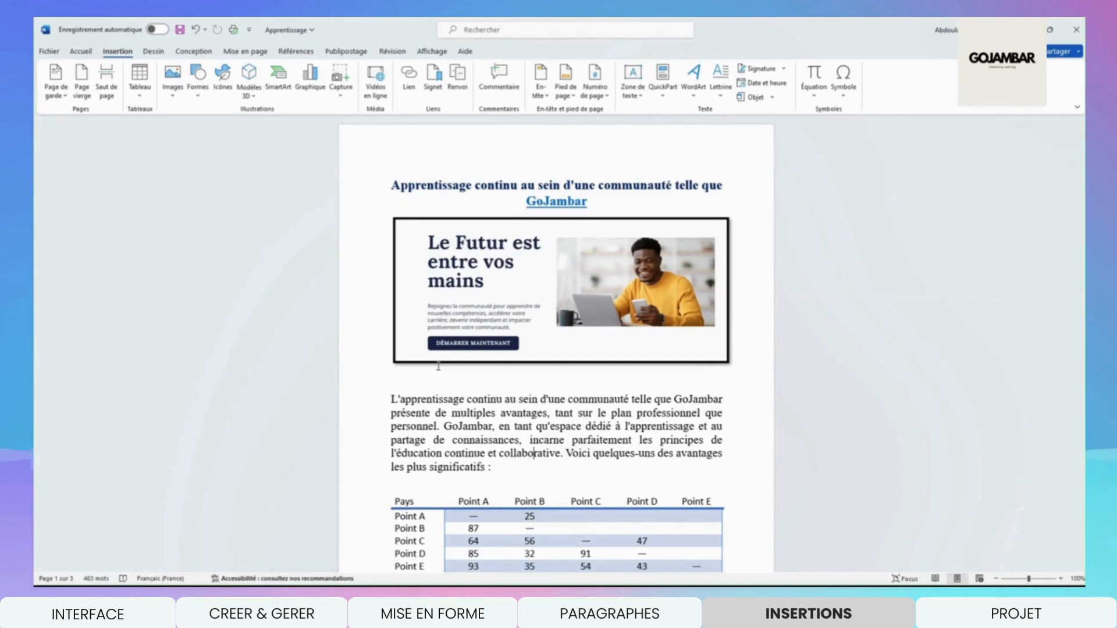
click(370, 210)
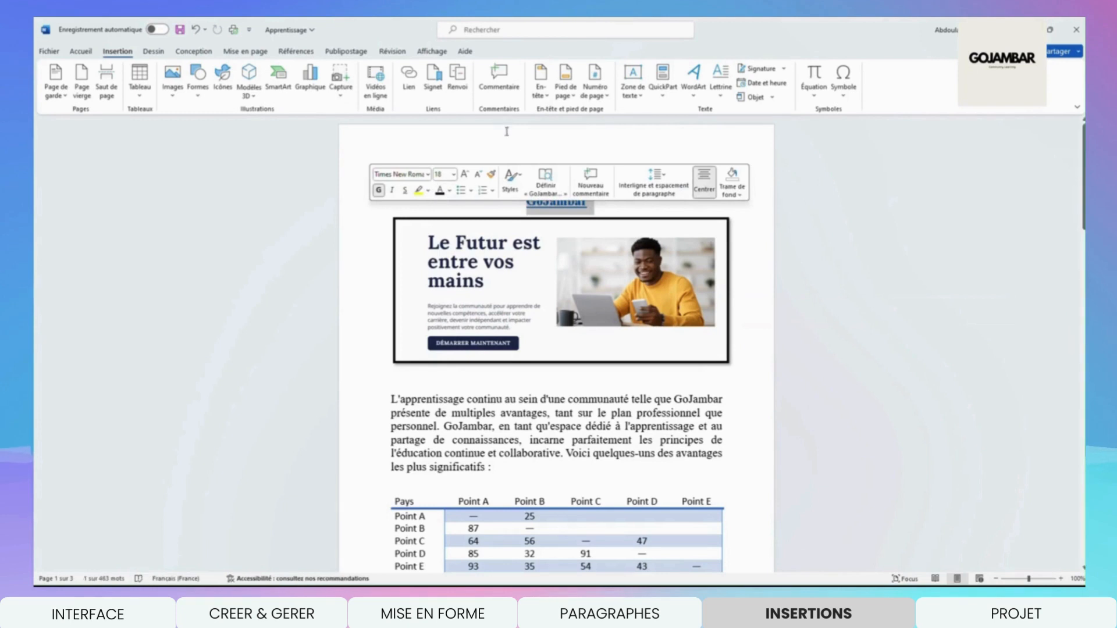
click(511, 186)
scroll(467, 389, down, 3)
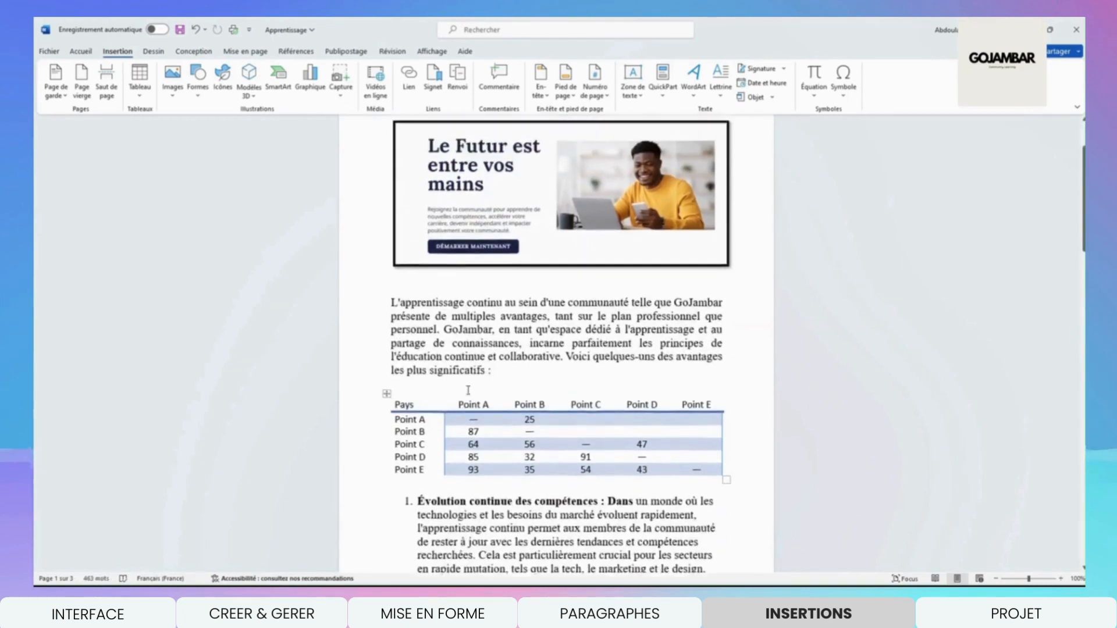
scroll(467, 389, up, 2)
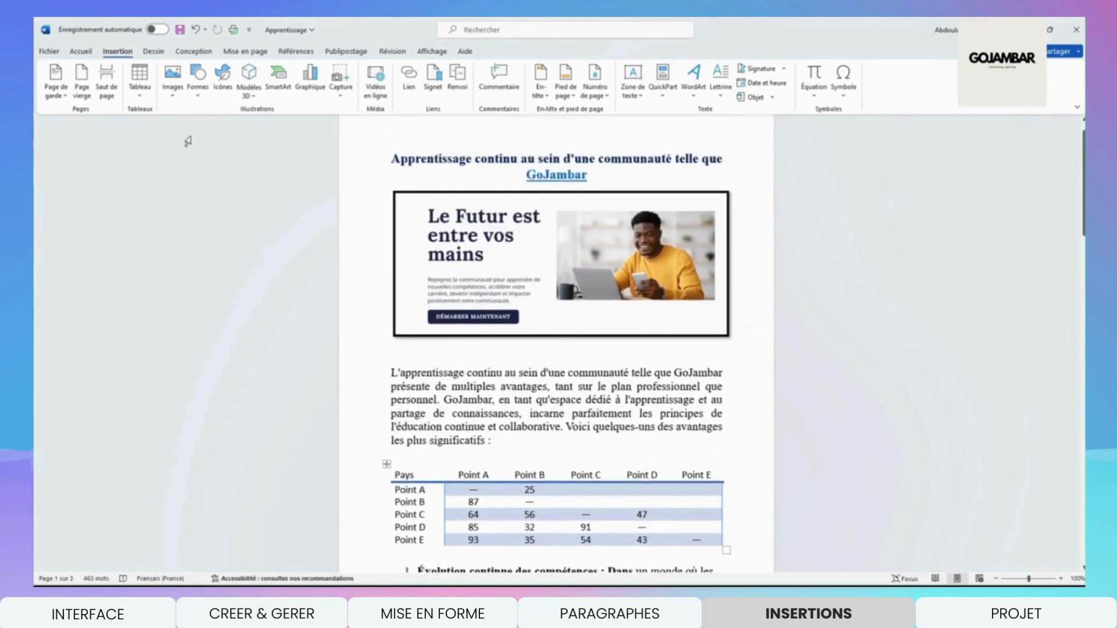
click(49, 53)
click(50, 55)
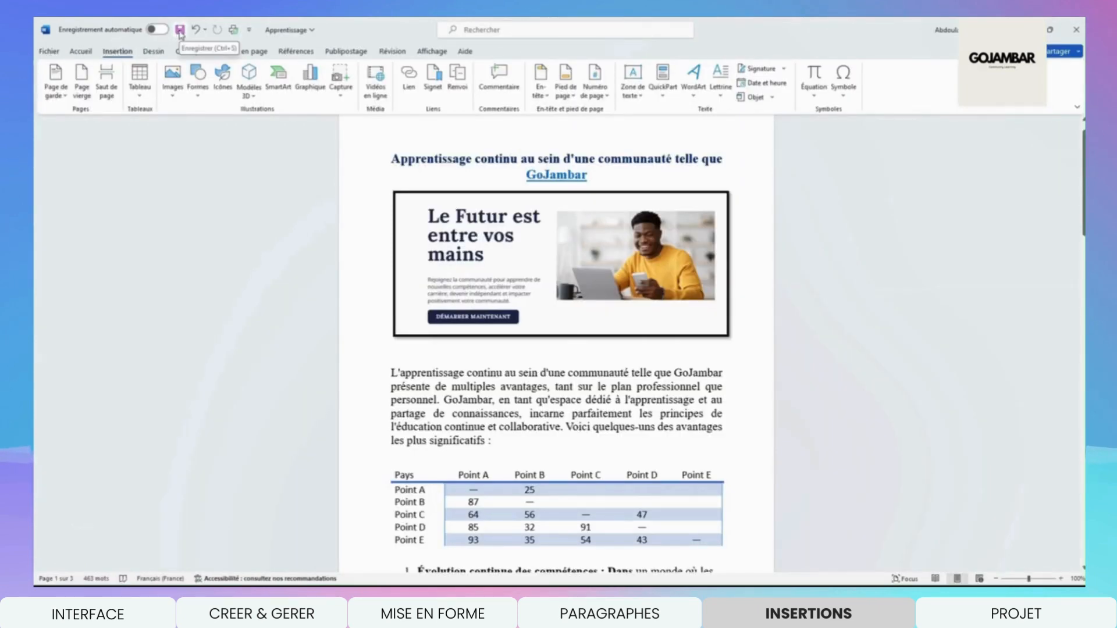
click(180, 30)
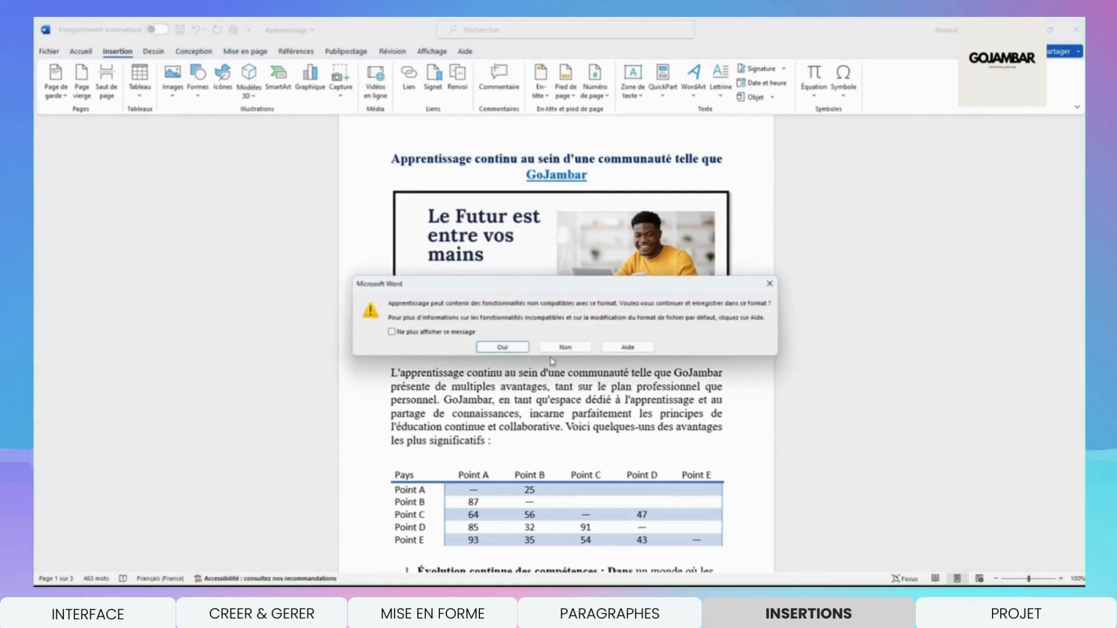
click(768, 287)
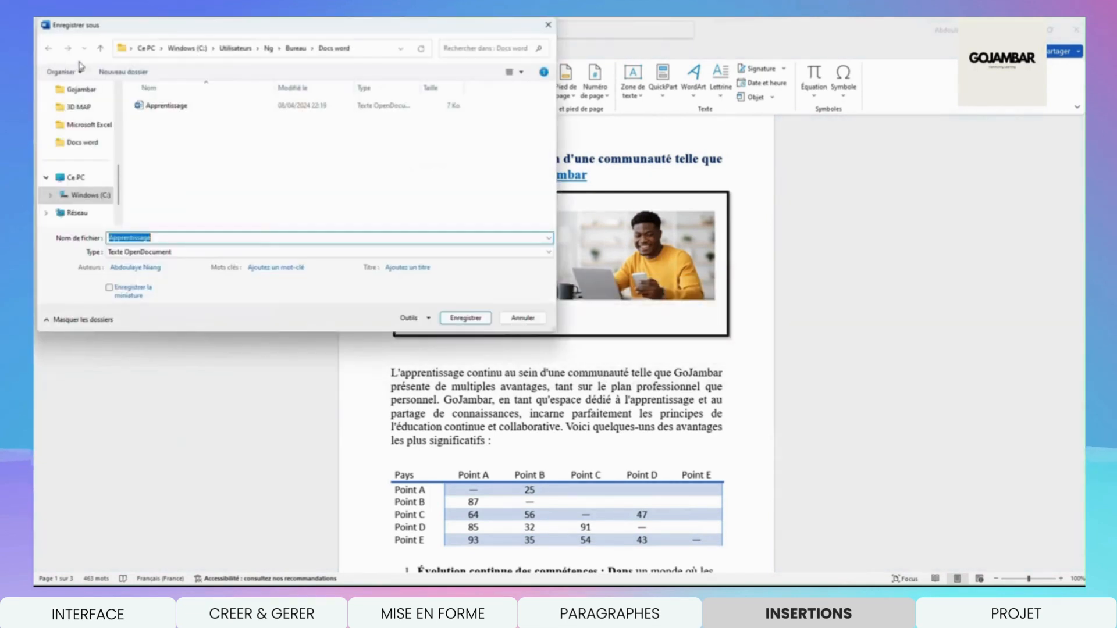
click(236, 262)
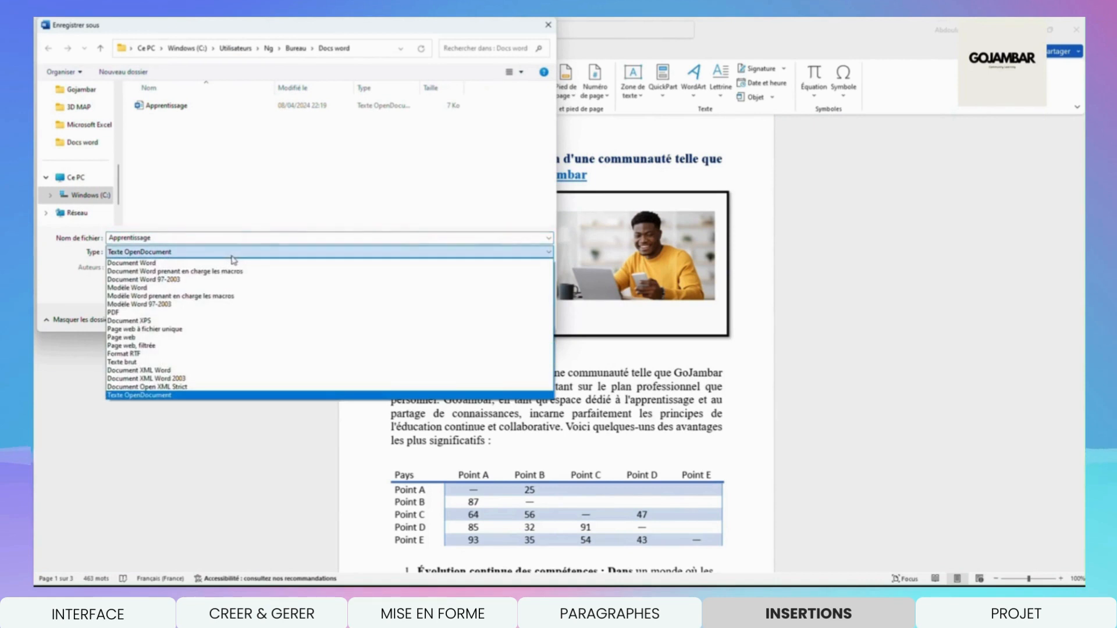
click(627, 412)
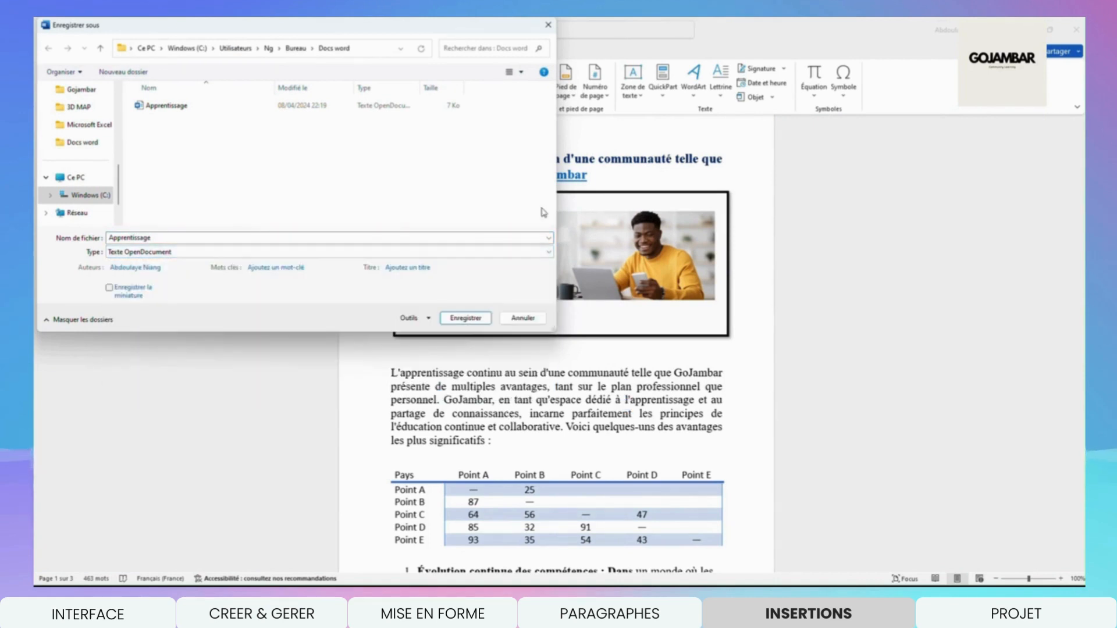
click(548, 25)
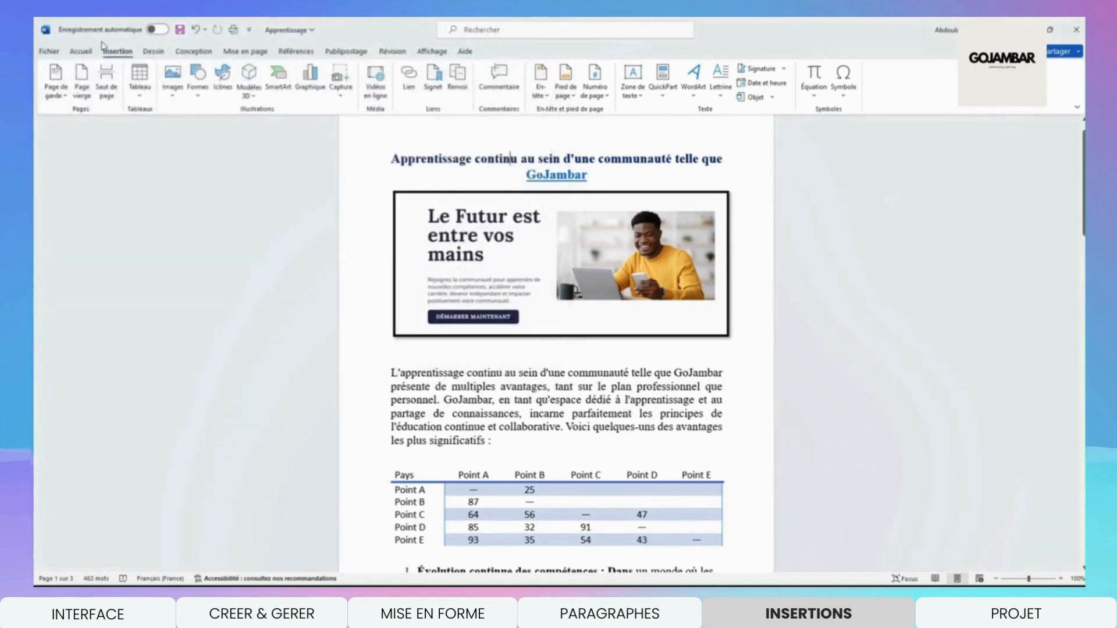
- Save a copy of the document in PDF format as Apprentissage in the Docs word folder
click(49, 51)
click(82, 230)
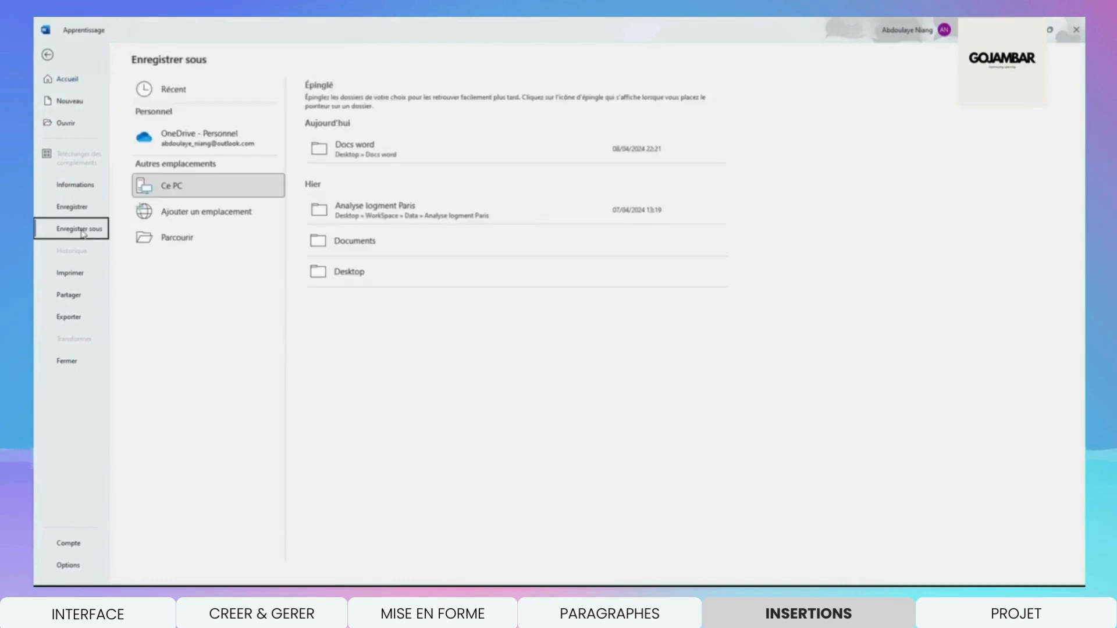
click(185, 241)
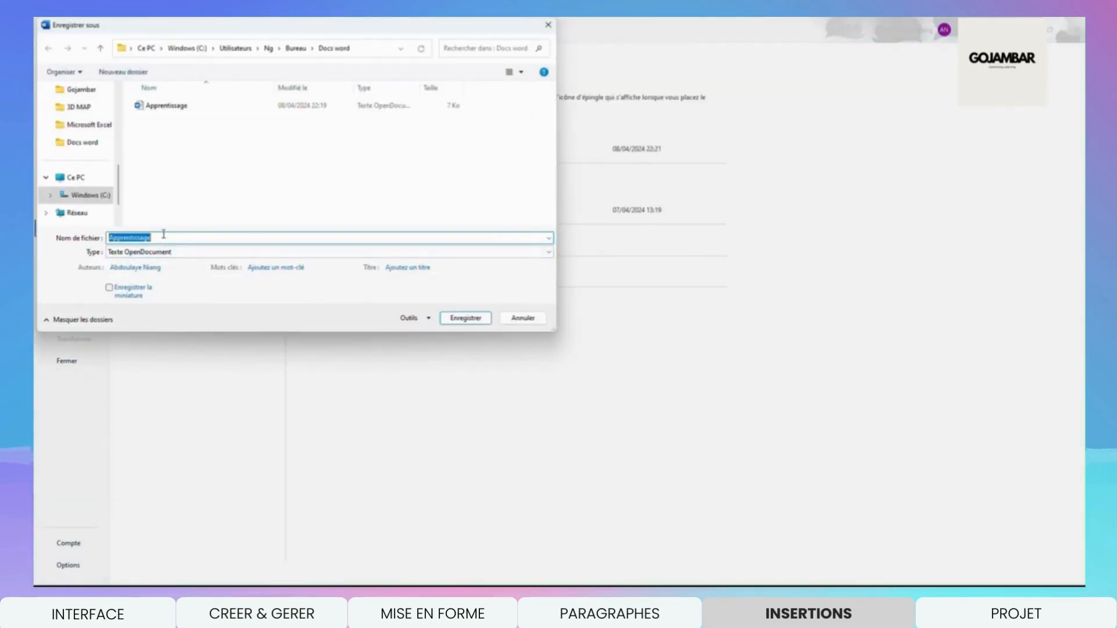
click(182, 253)
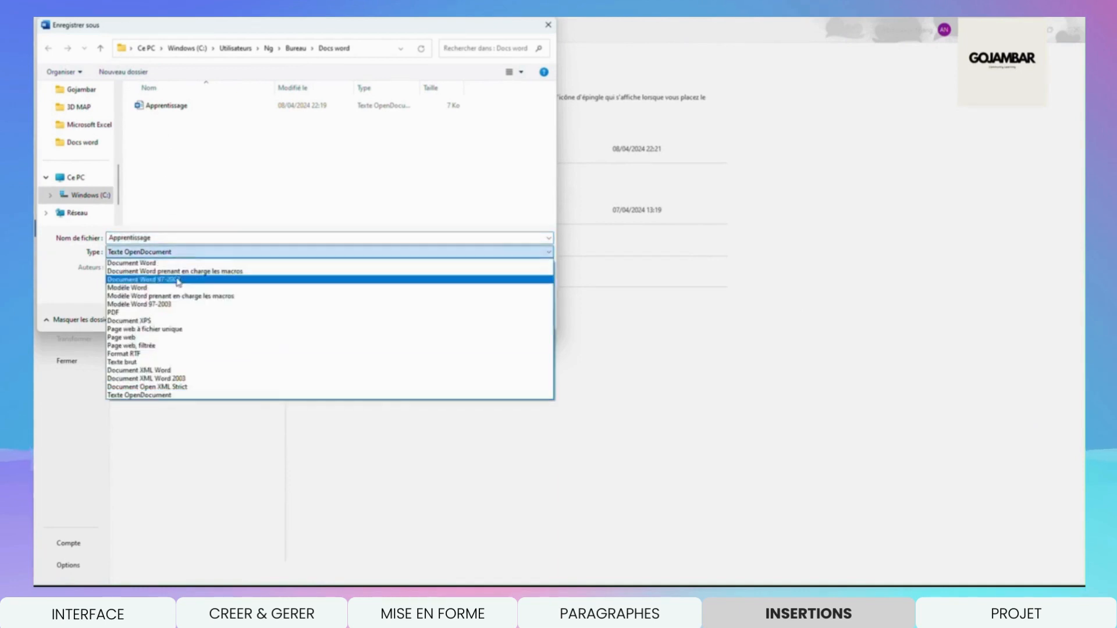
click(164, 312)
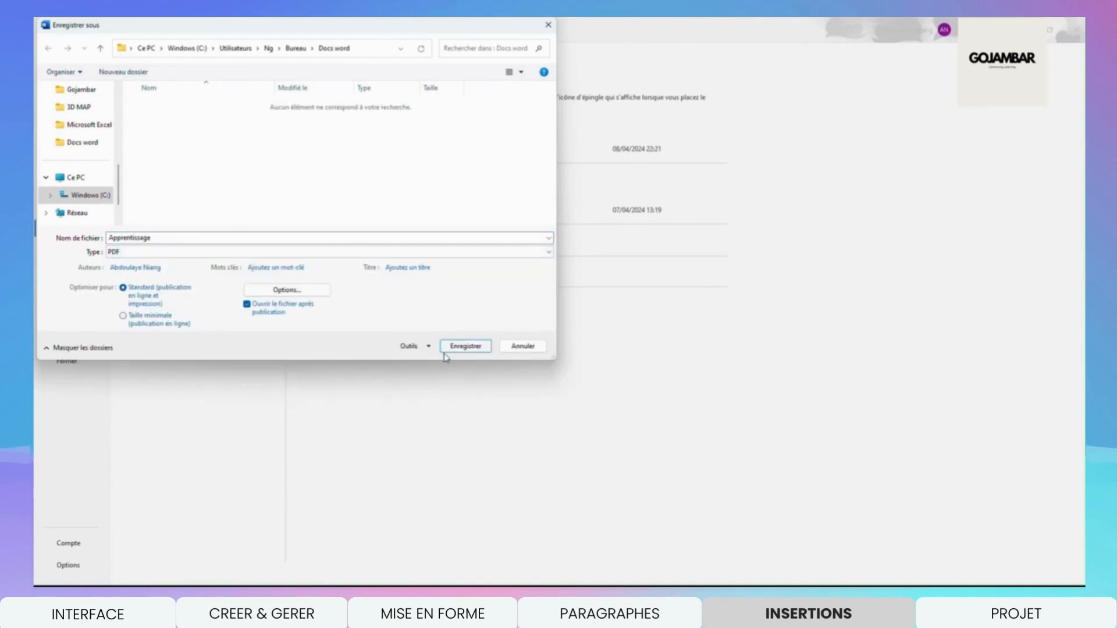
click(466, 347)
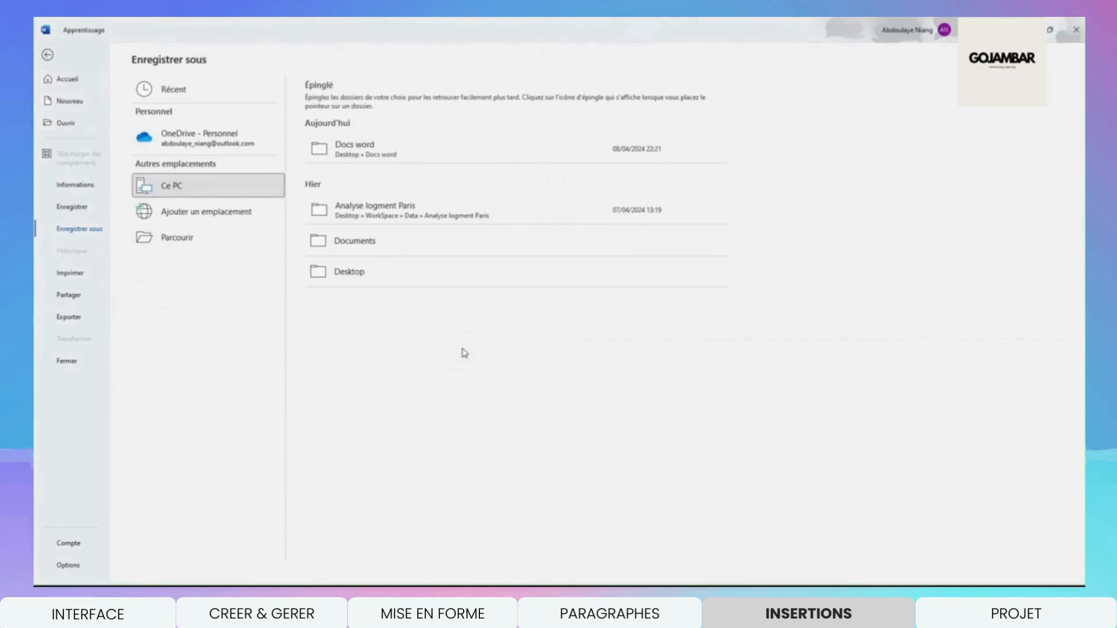